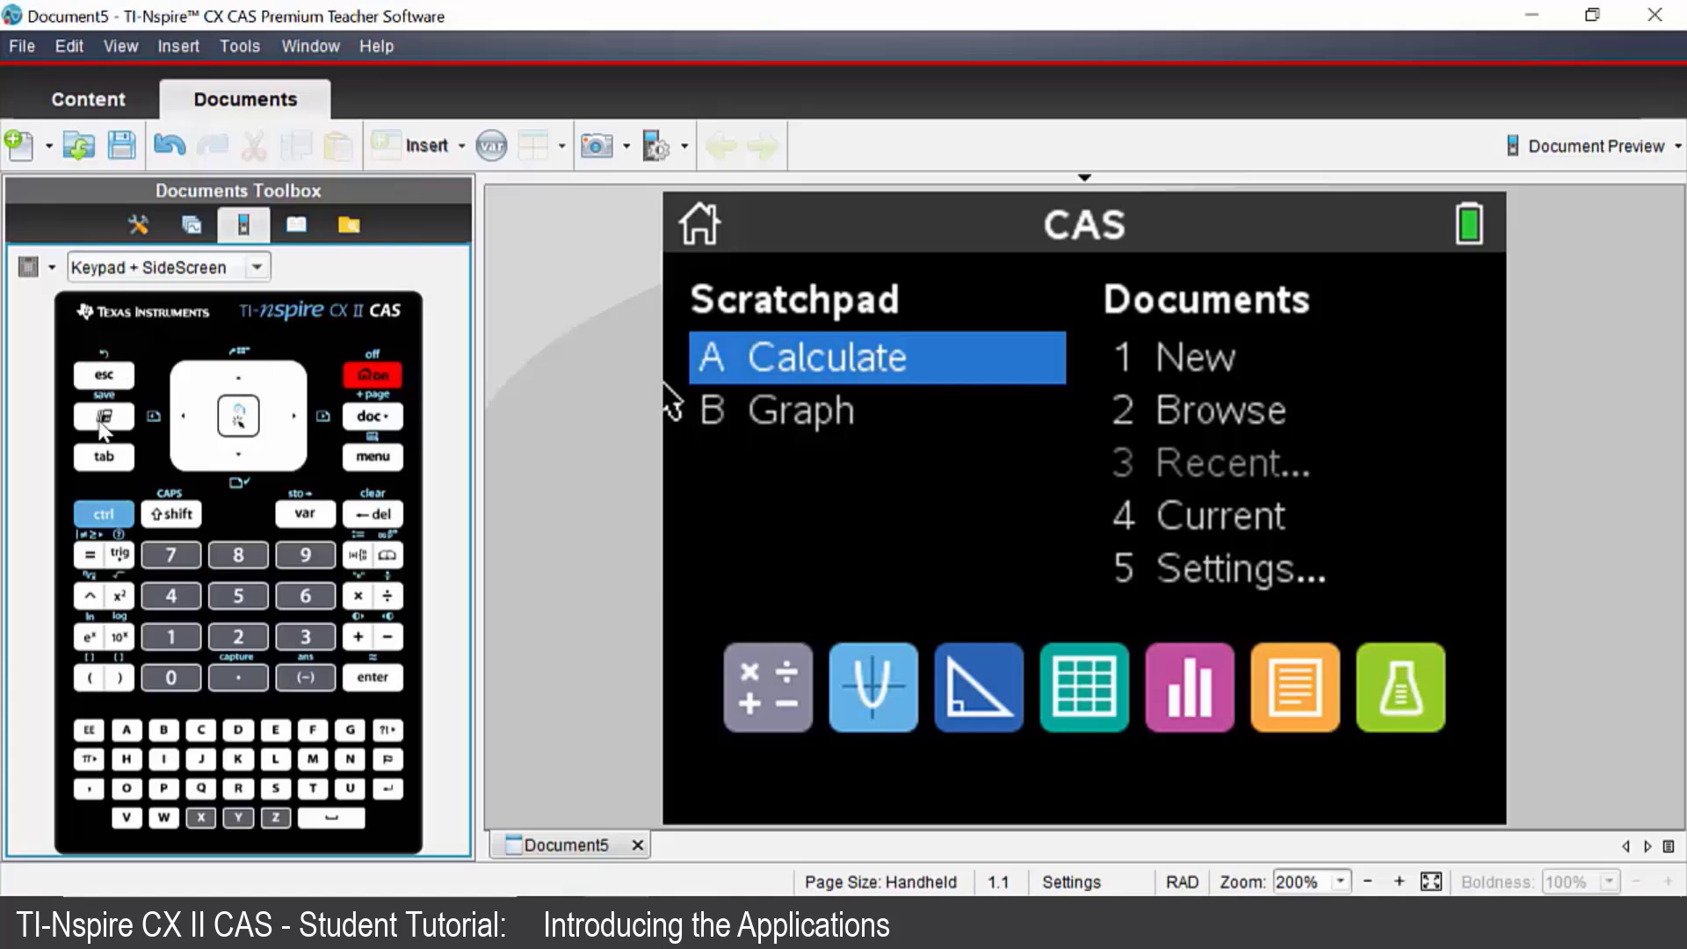
# Evaluate 9+6 in the Scratchpad calculator so it returns 15.
pyautogui.click(103, 418)
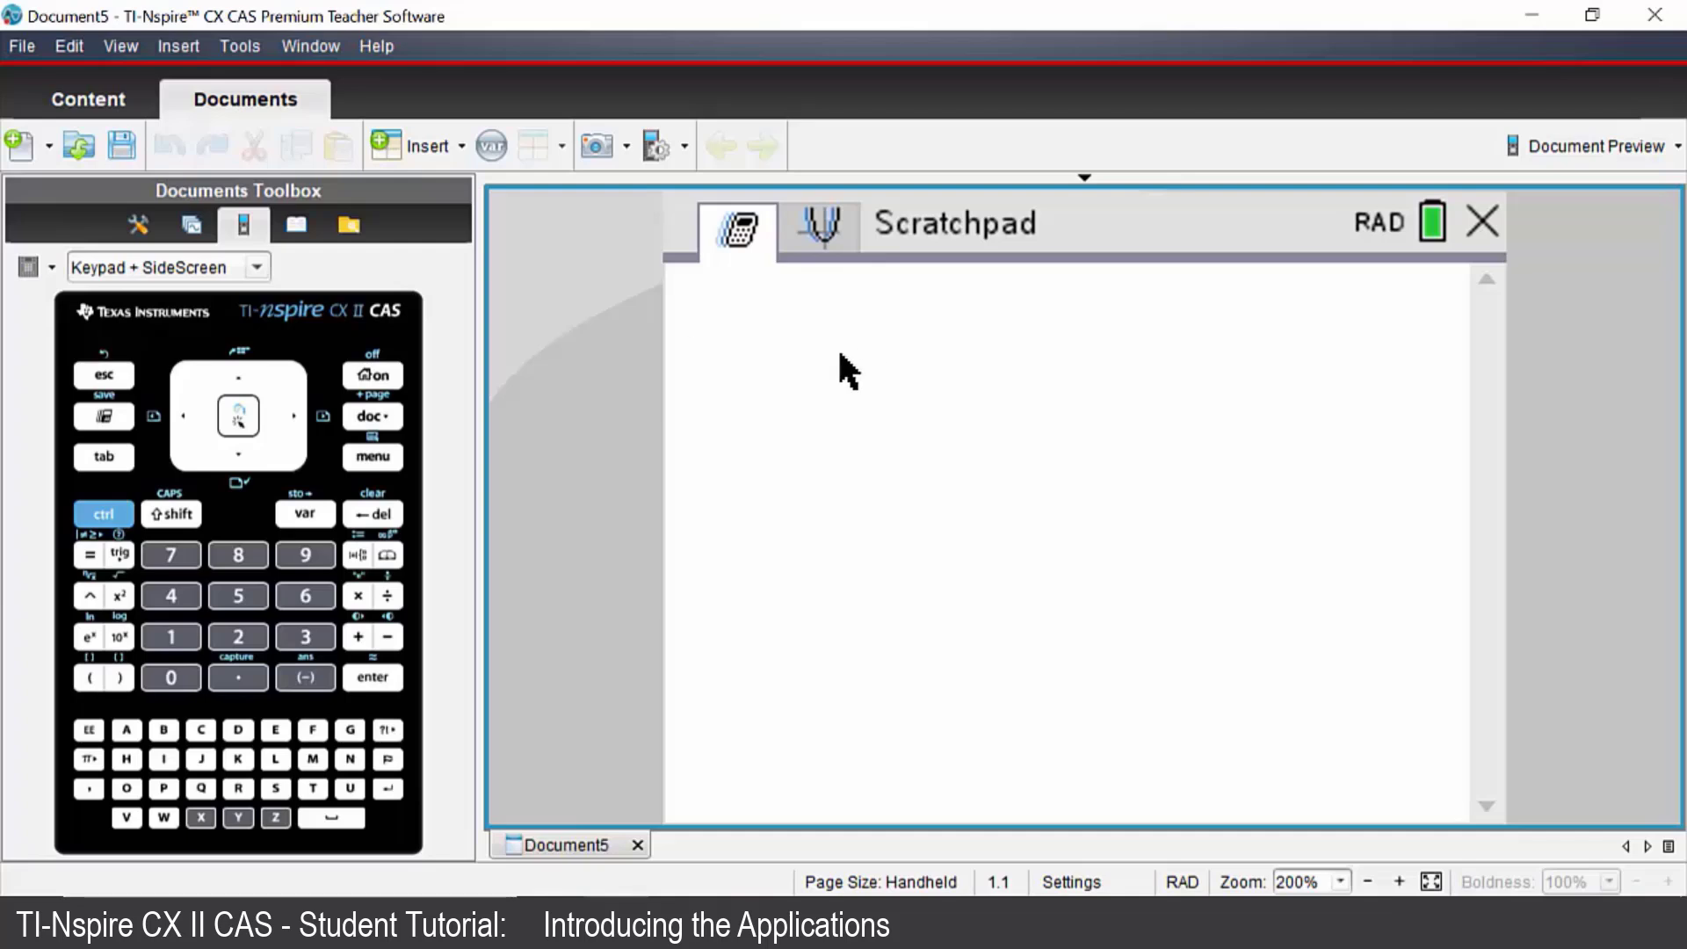
pyautogui.write('9+6')
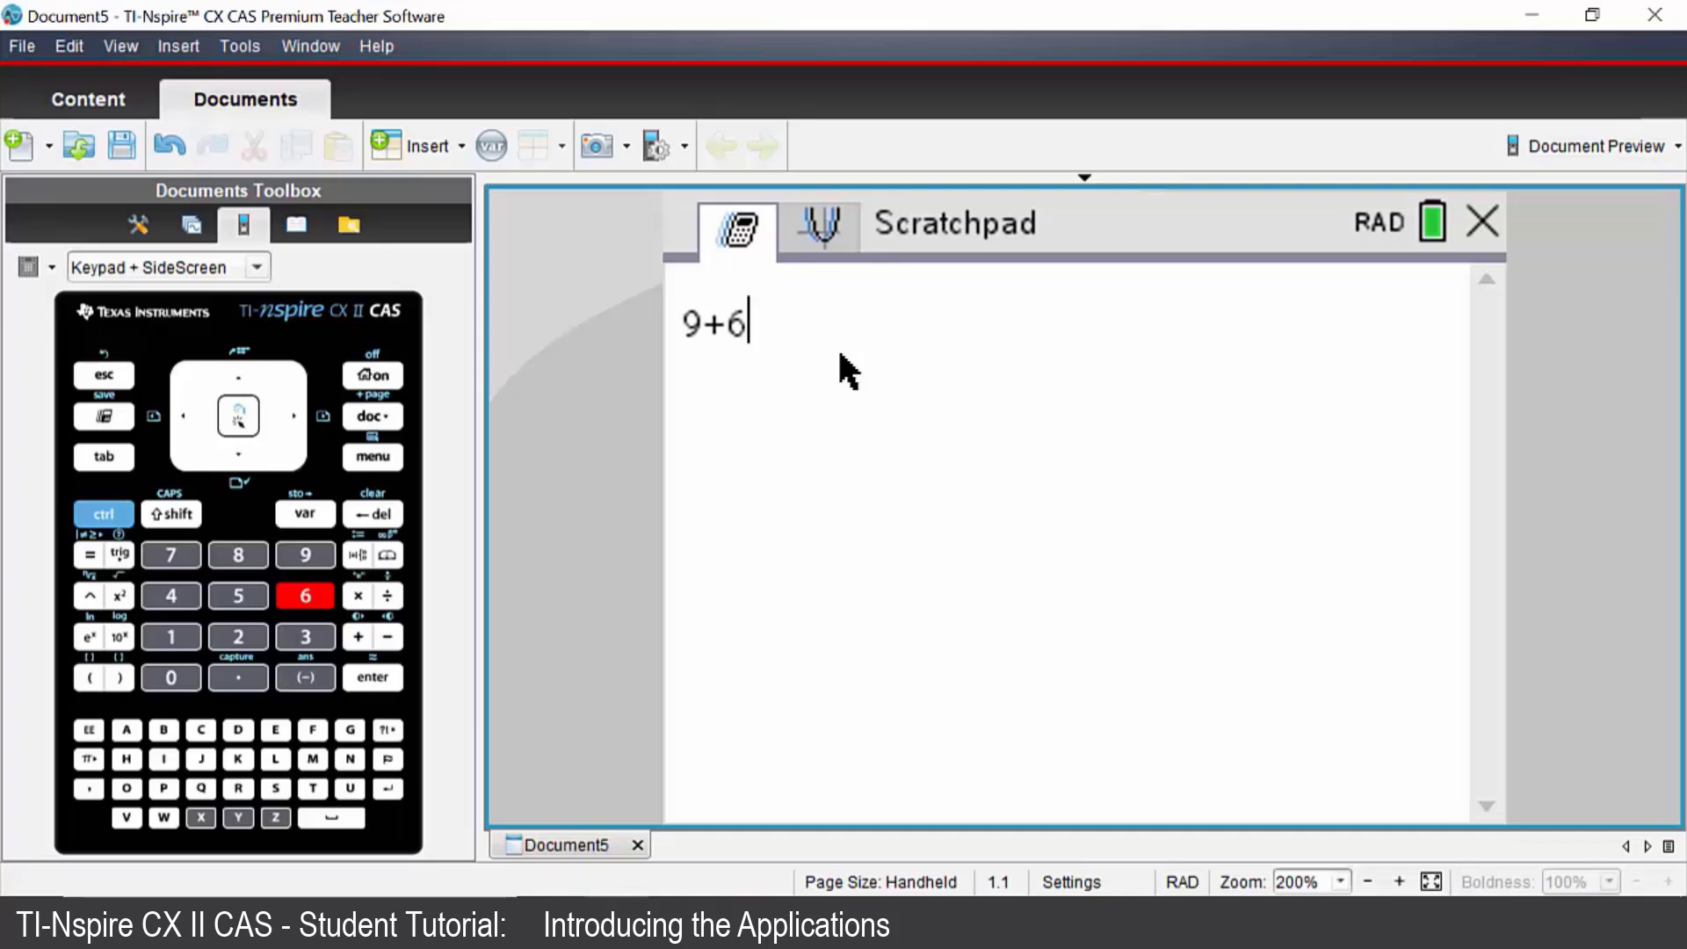
pyautogui.press('Return')
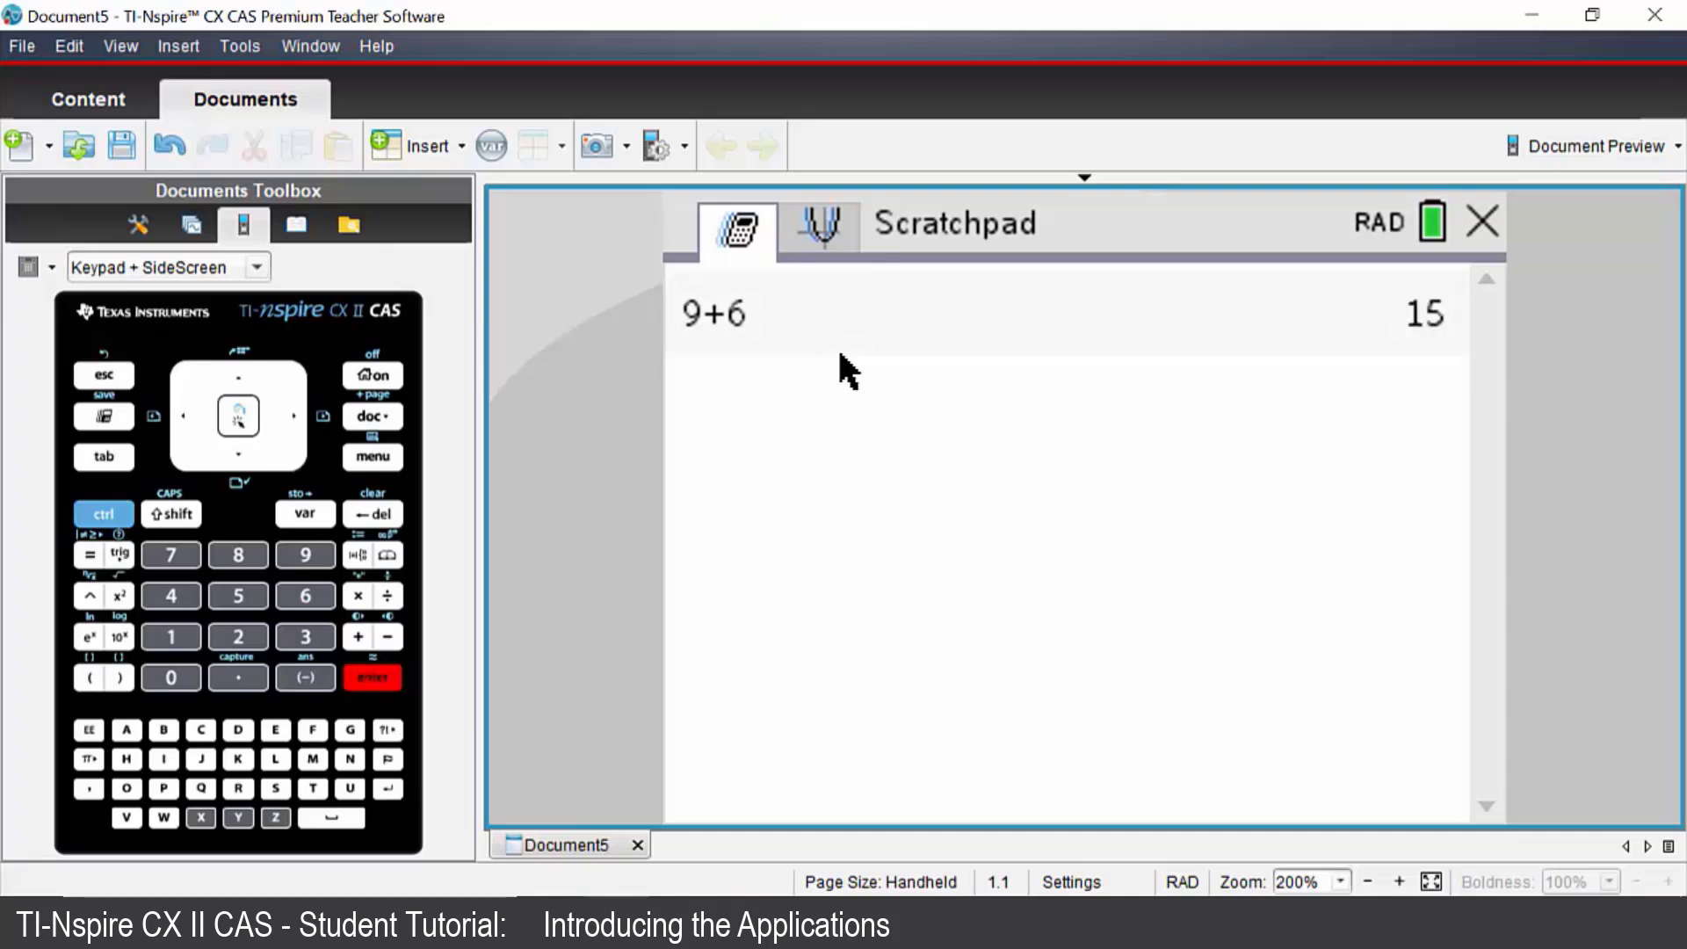
# View the Scratchpad graphing page, toggling to Calculator and back, then close the Scratchpad.
pyautogui.click(821, 235)
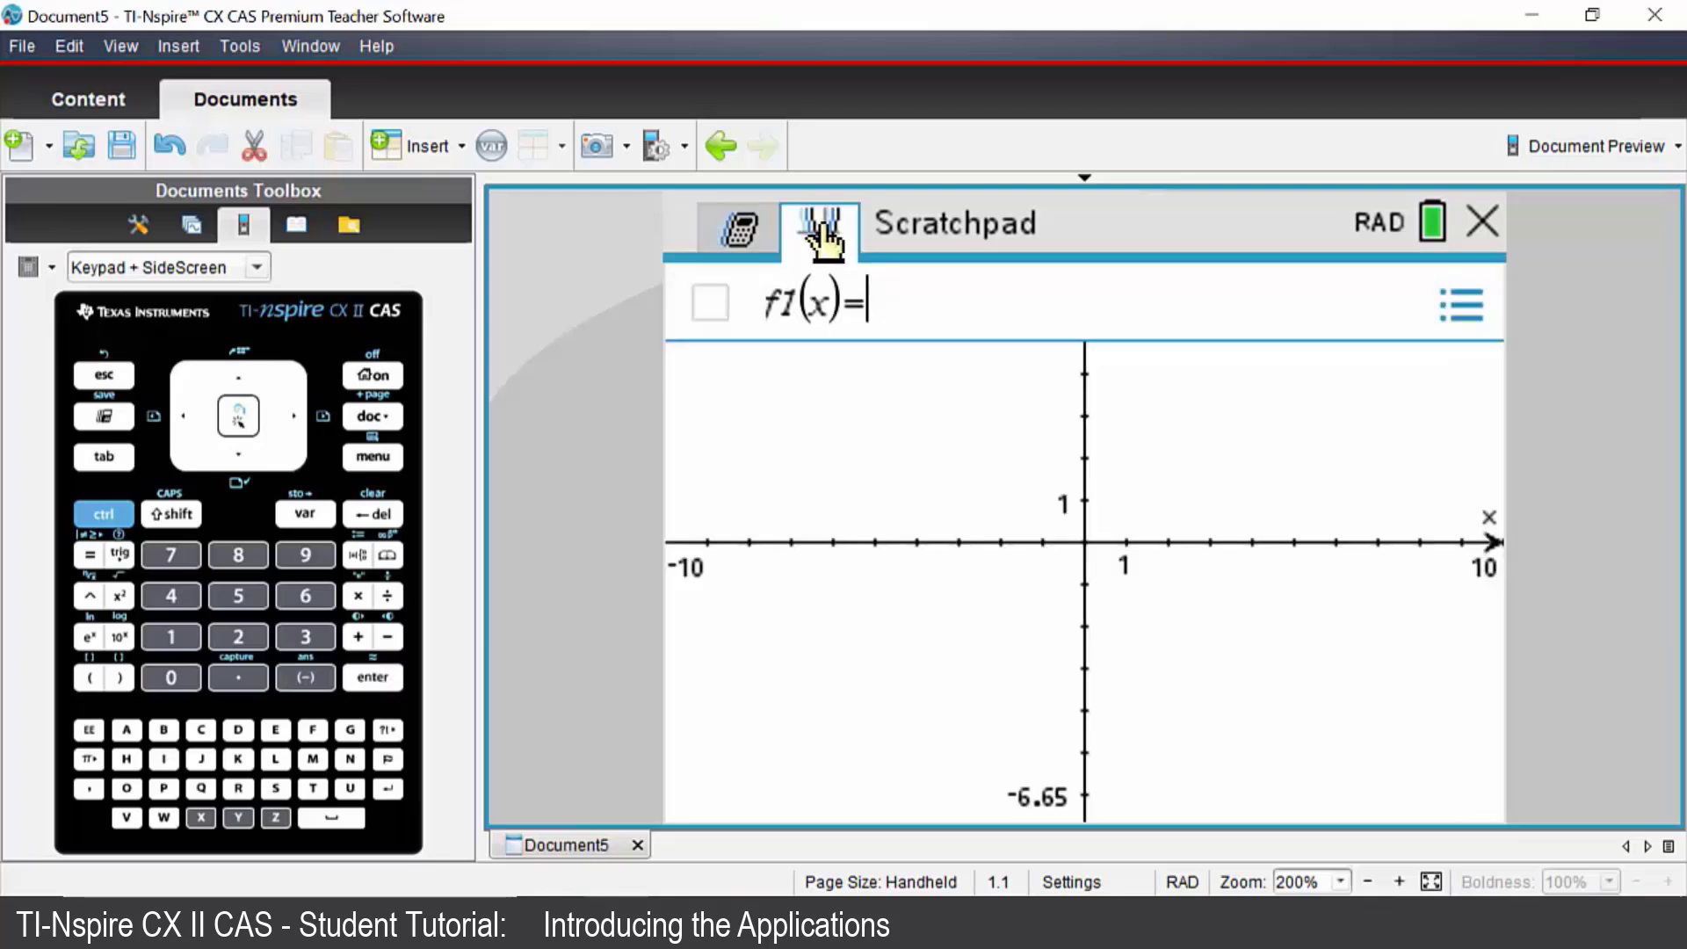
pyautogui.click(103, 418)
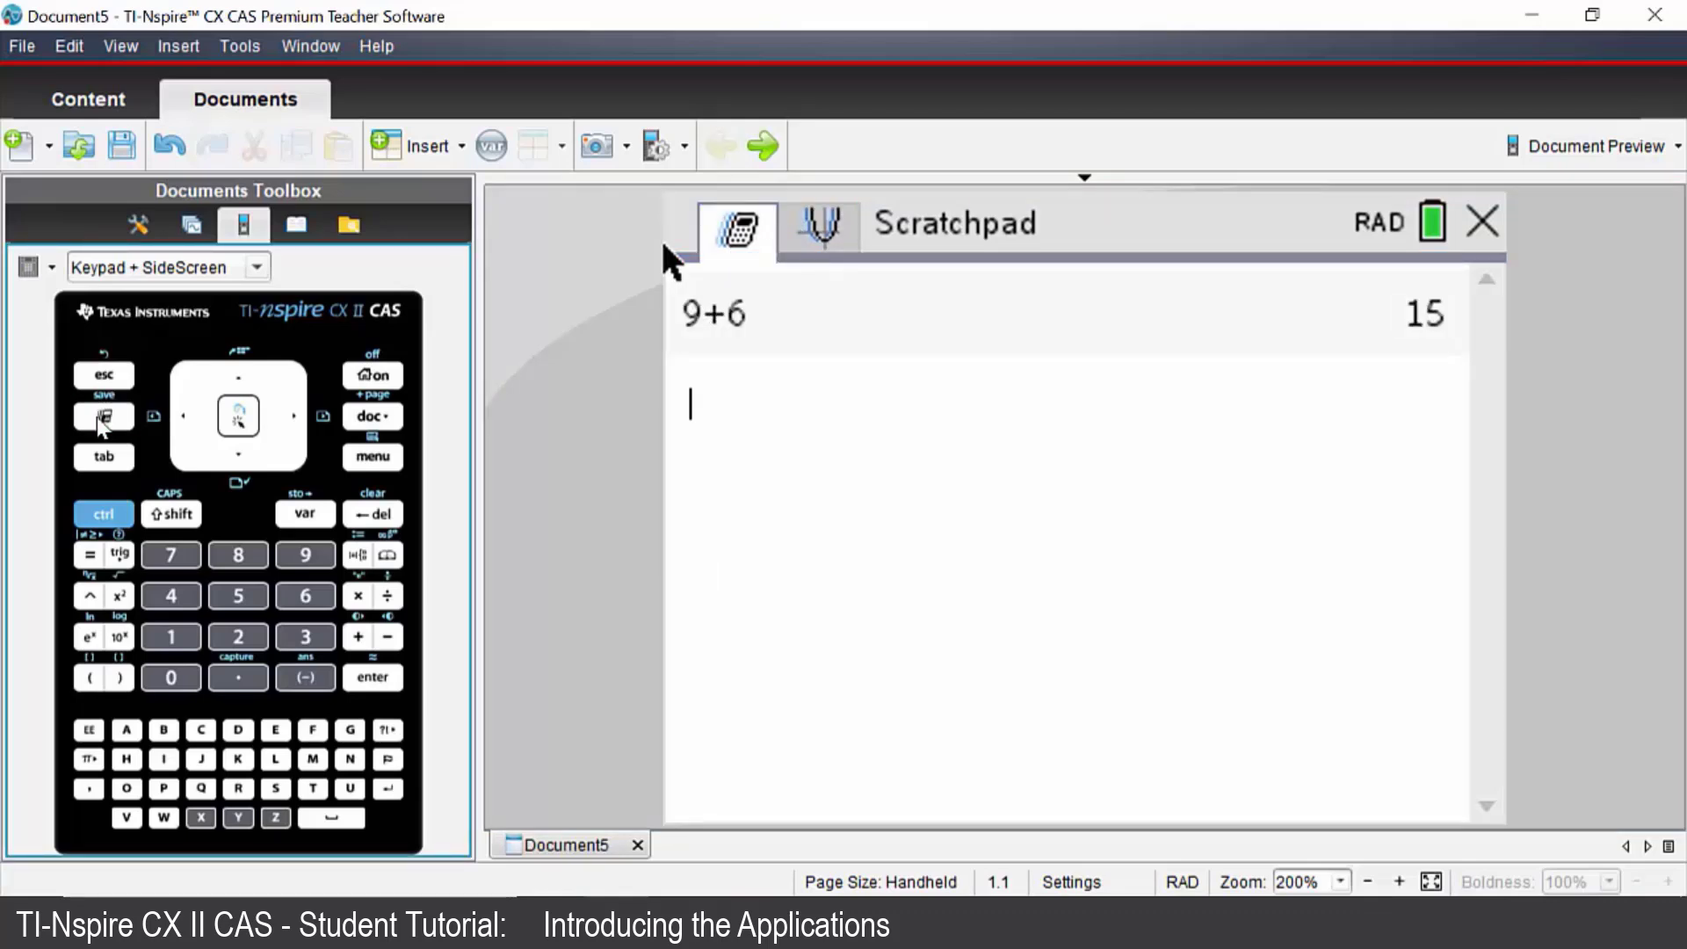
pyautogui.click(103, 418)
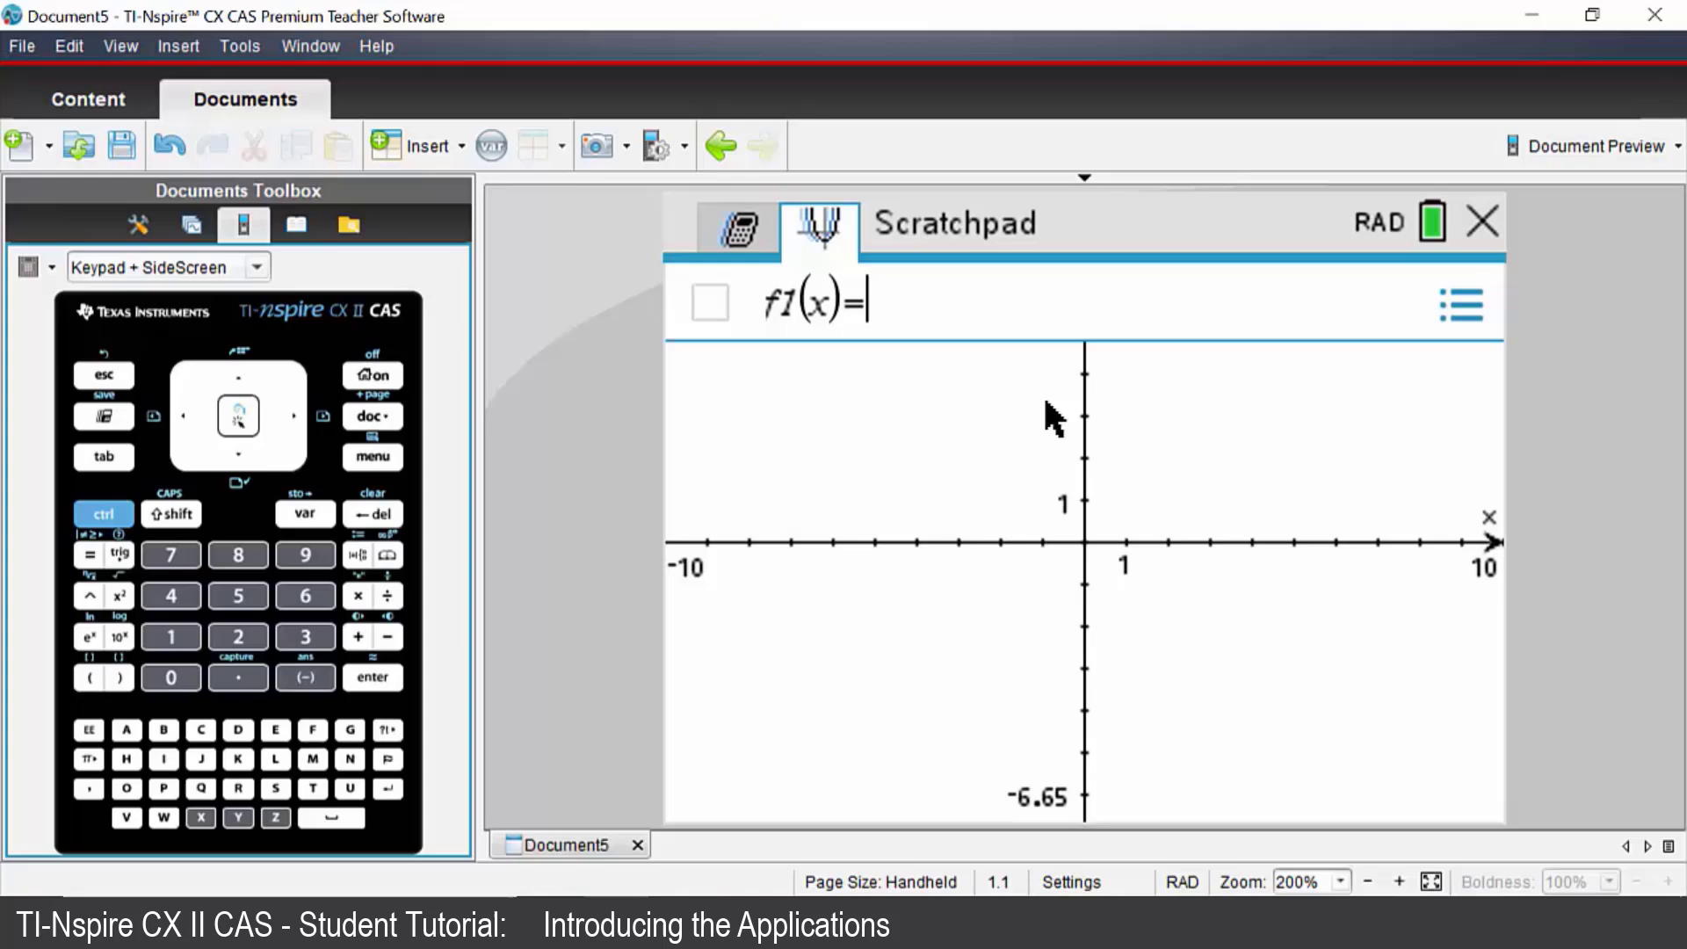
pyautogui.click(1483, 231)
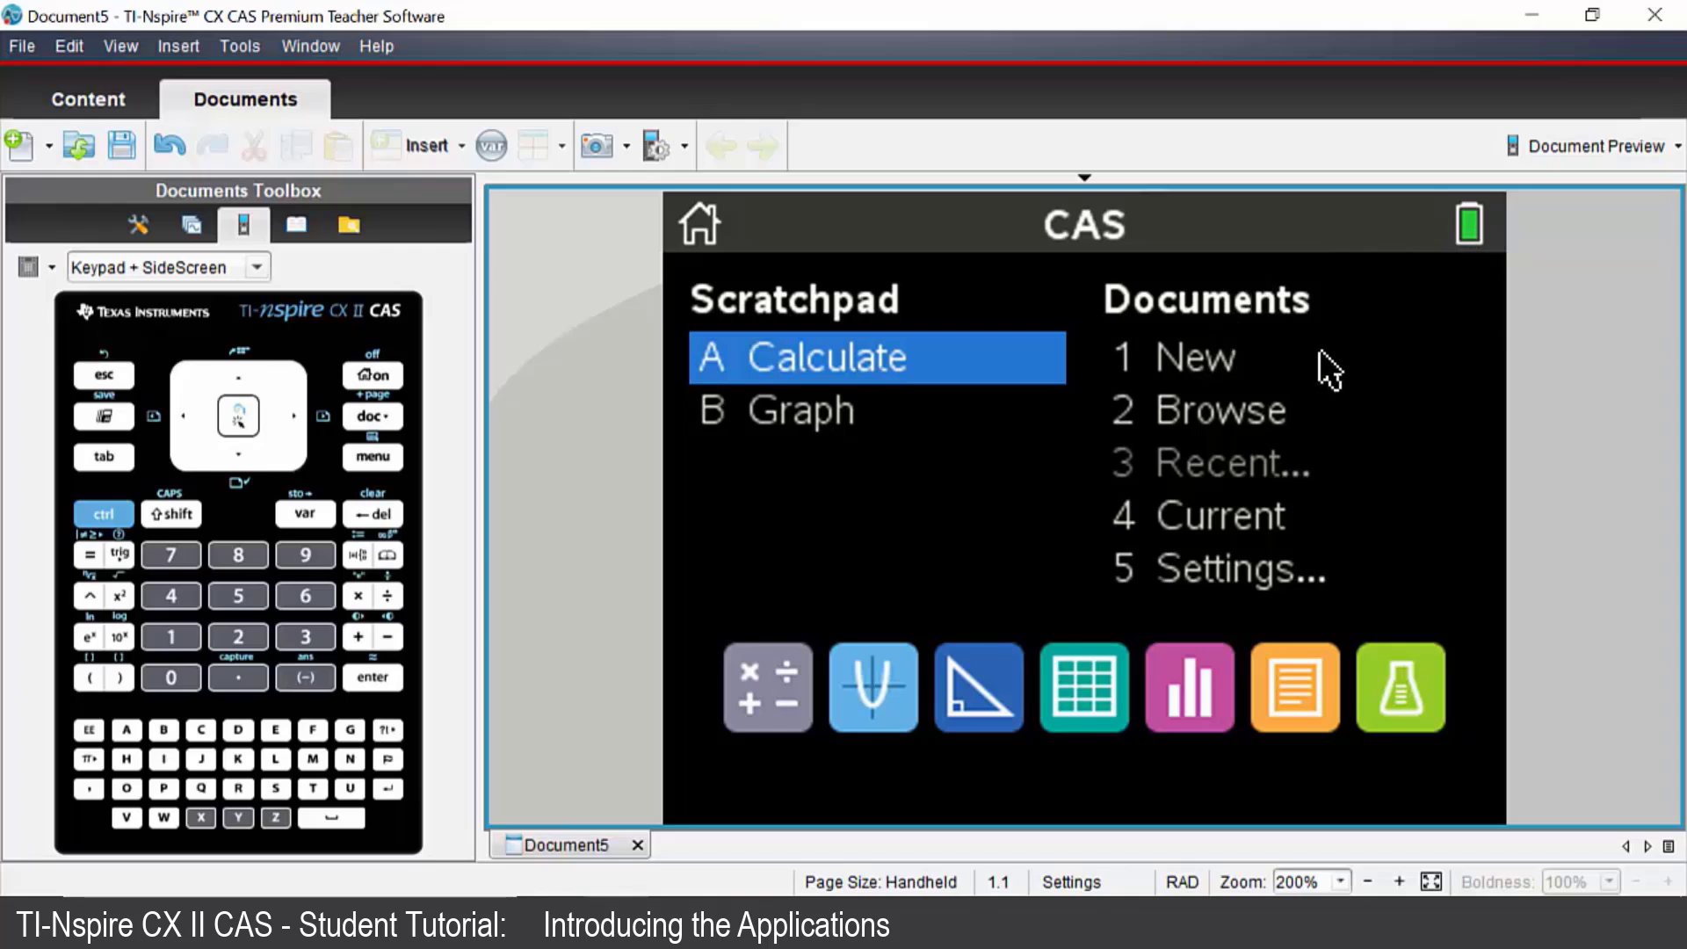
pyautogui.press('Right')
pyautogui.press('Down')
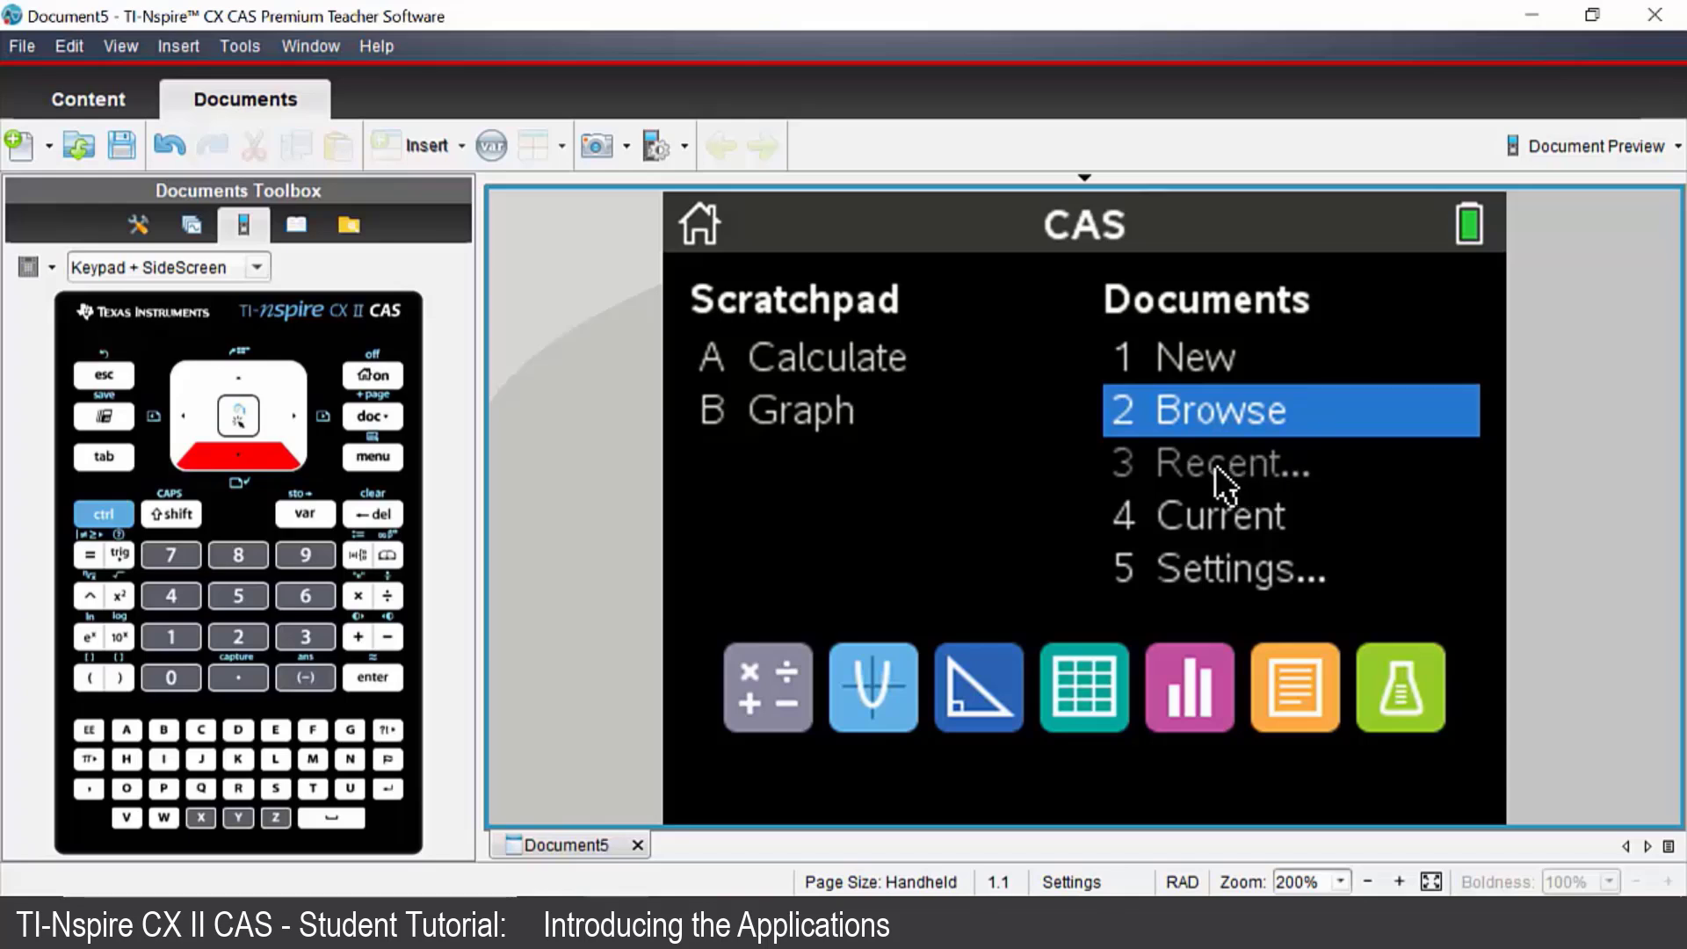
pyautogui.press('Down')
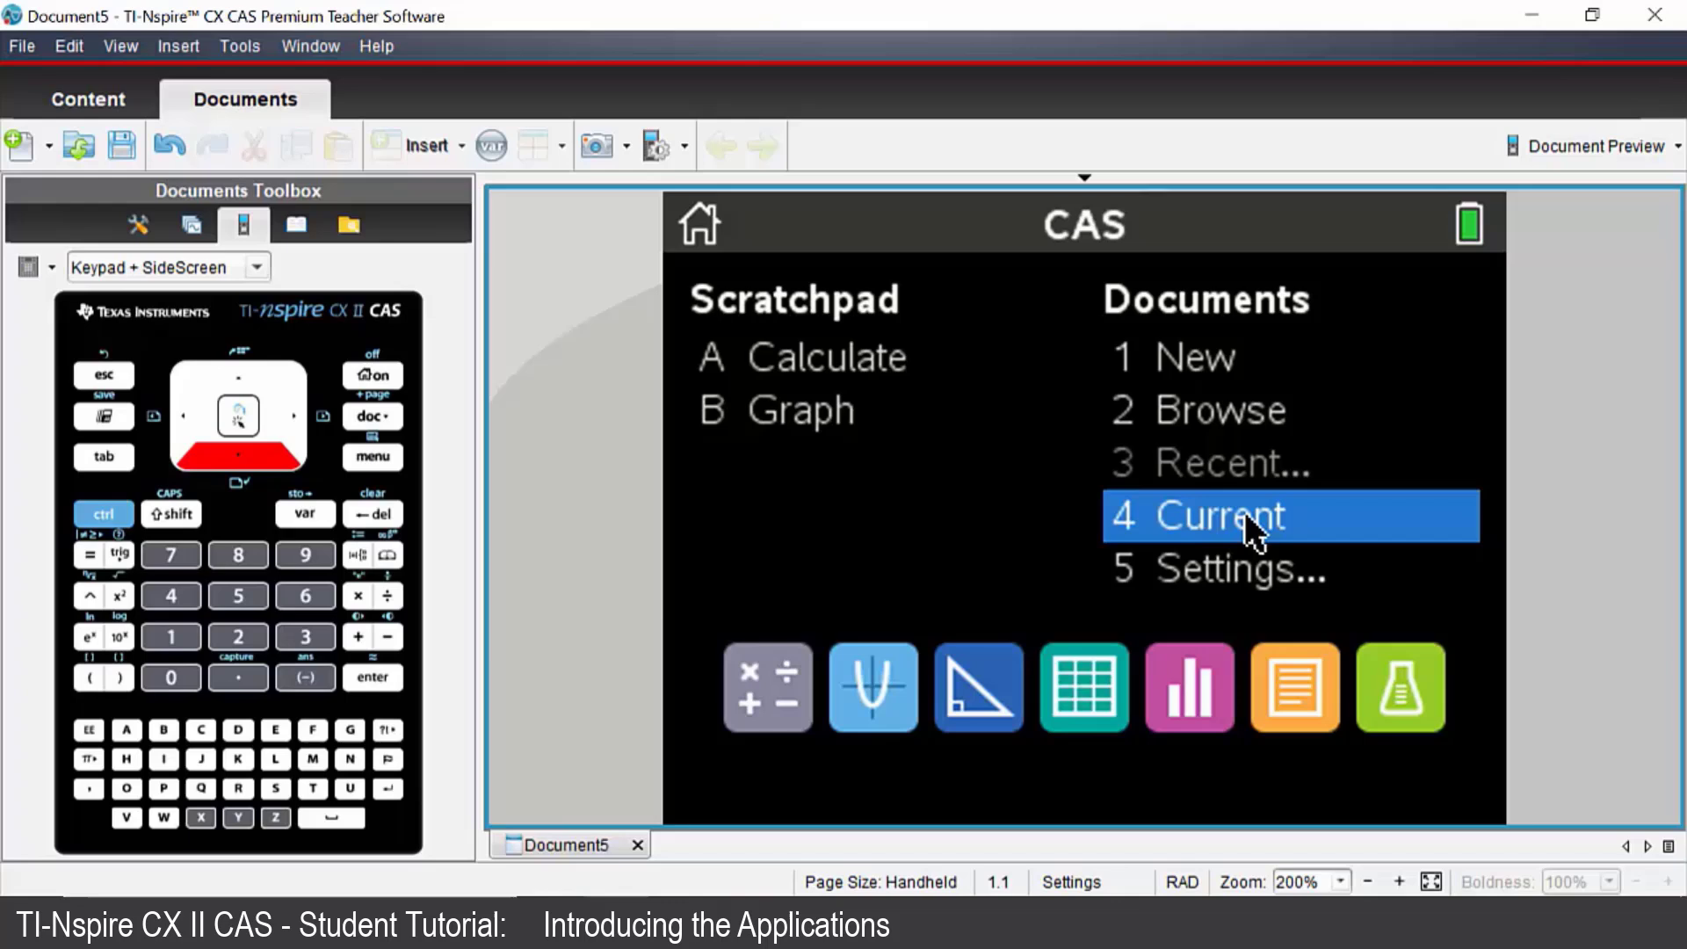
pyautogui.press('Down')
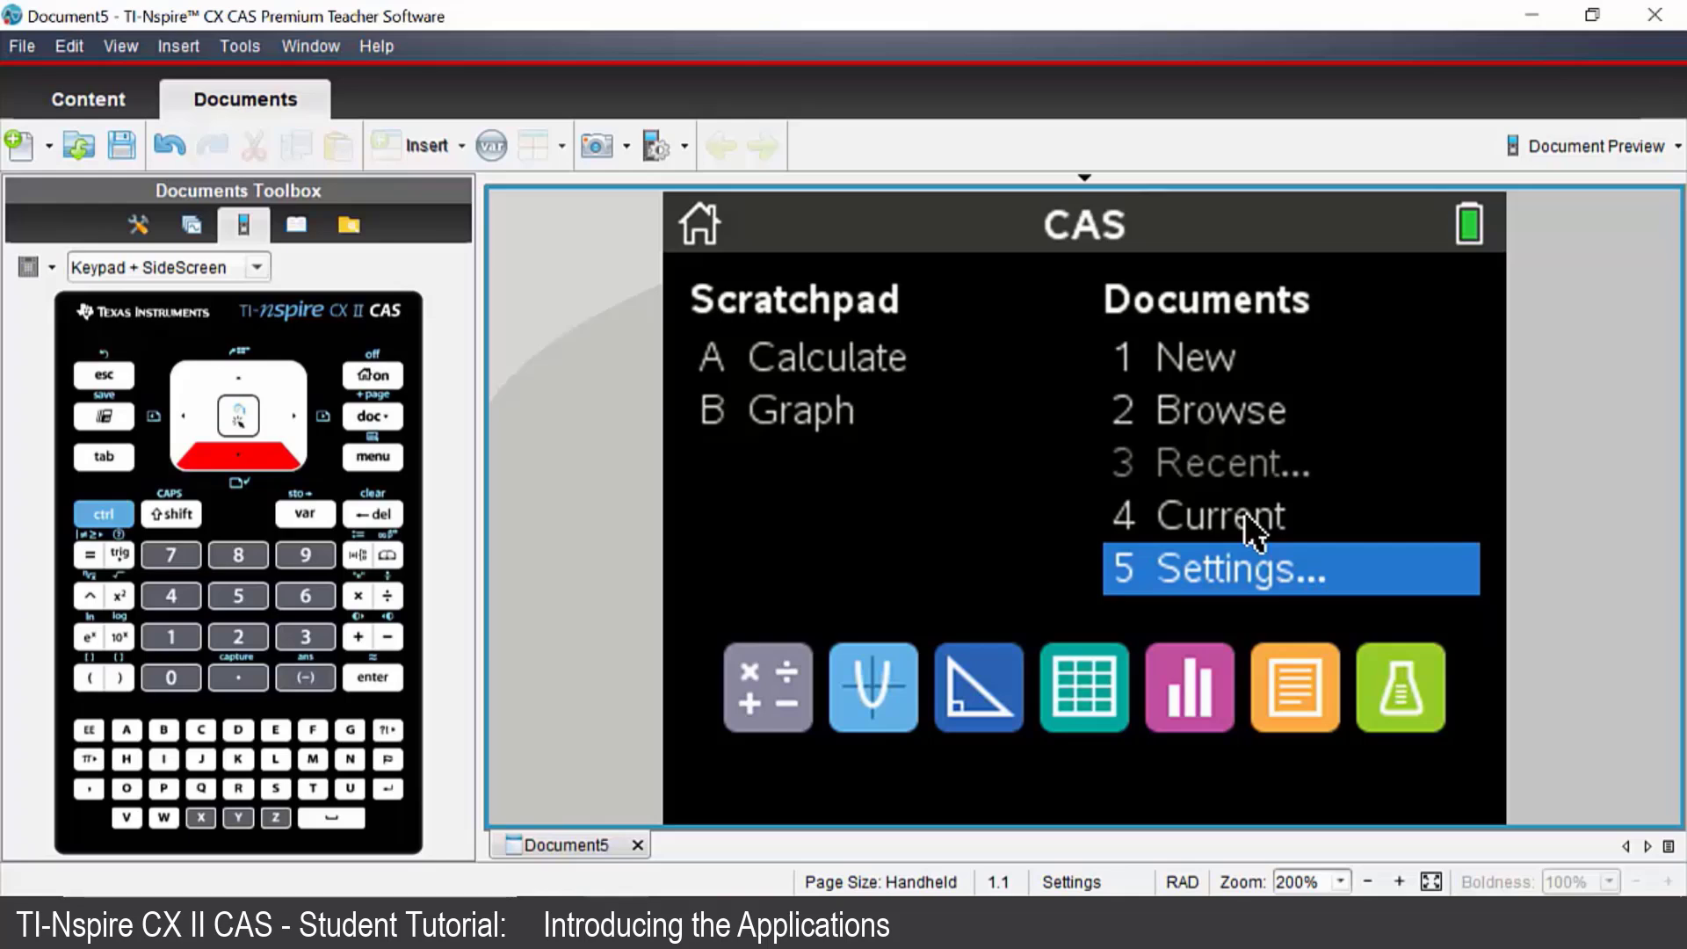
pyautogui.press('Down')
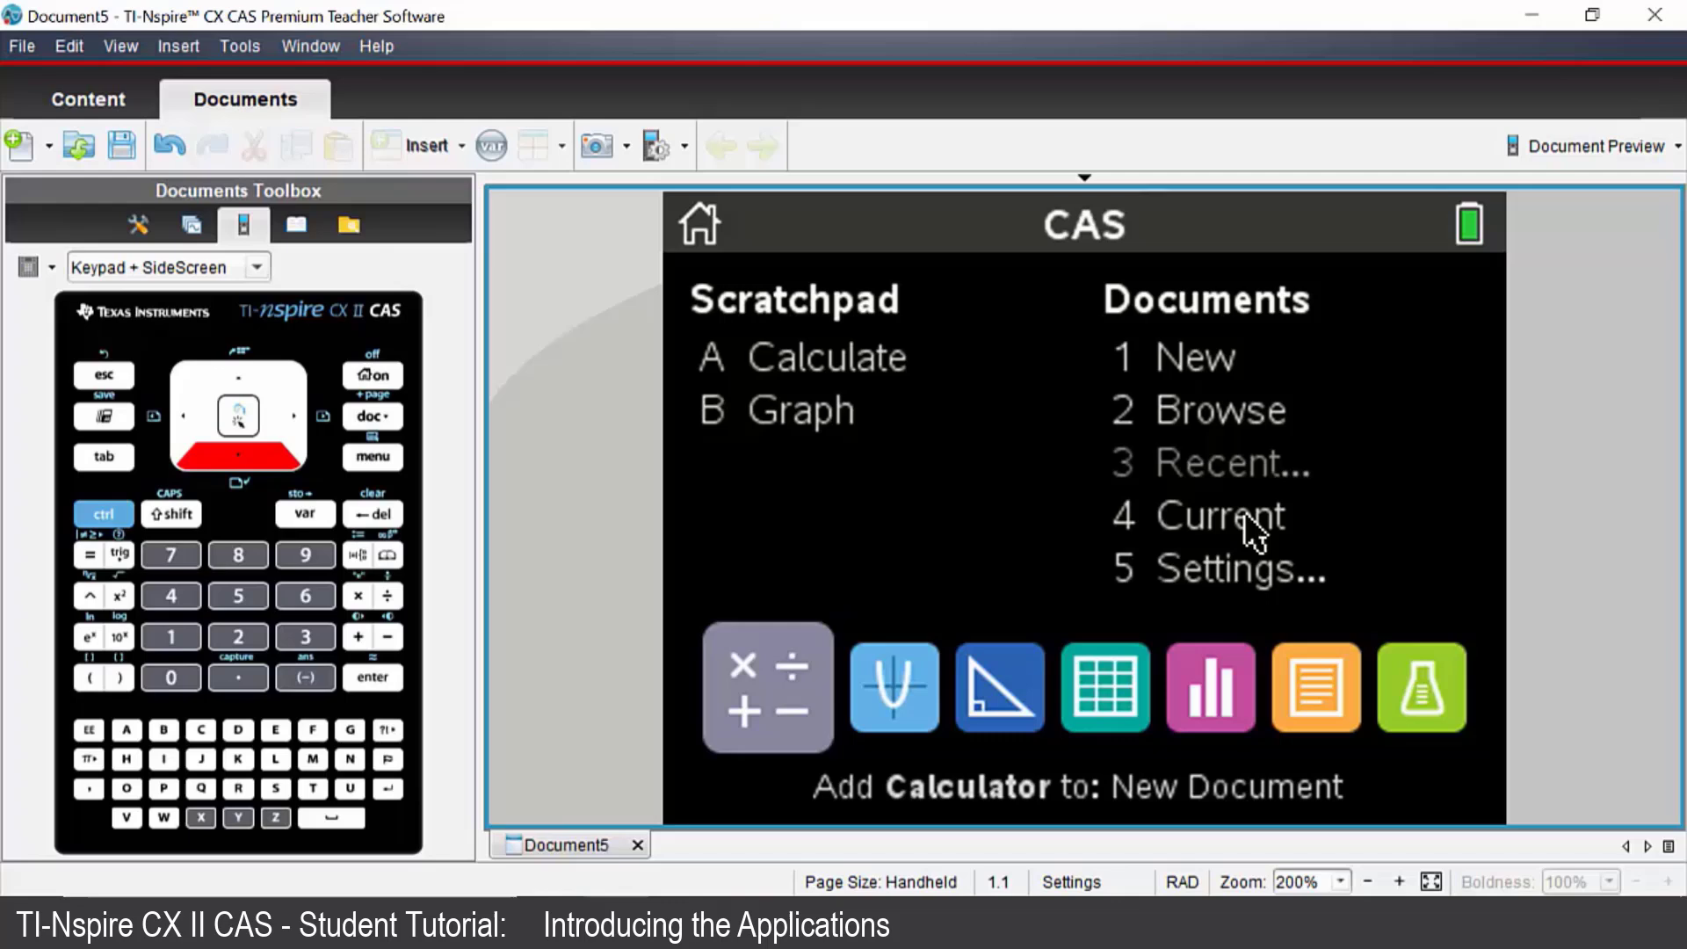
pyautogui.press('Right')
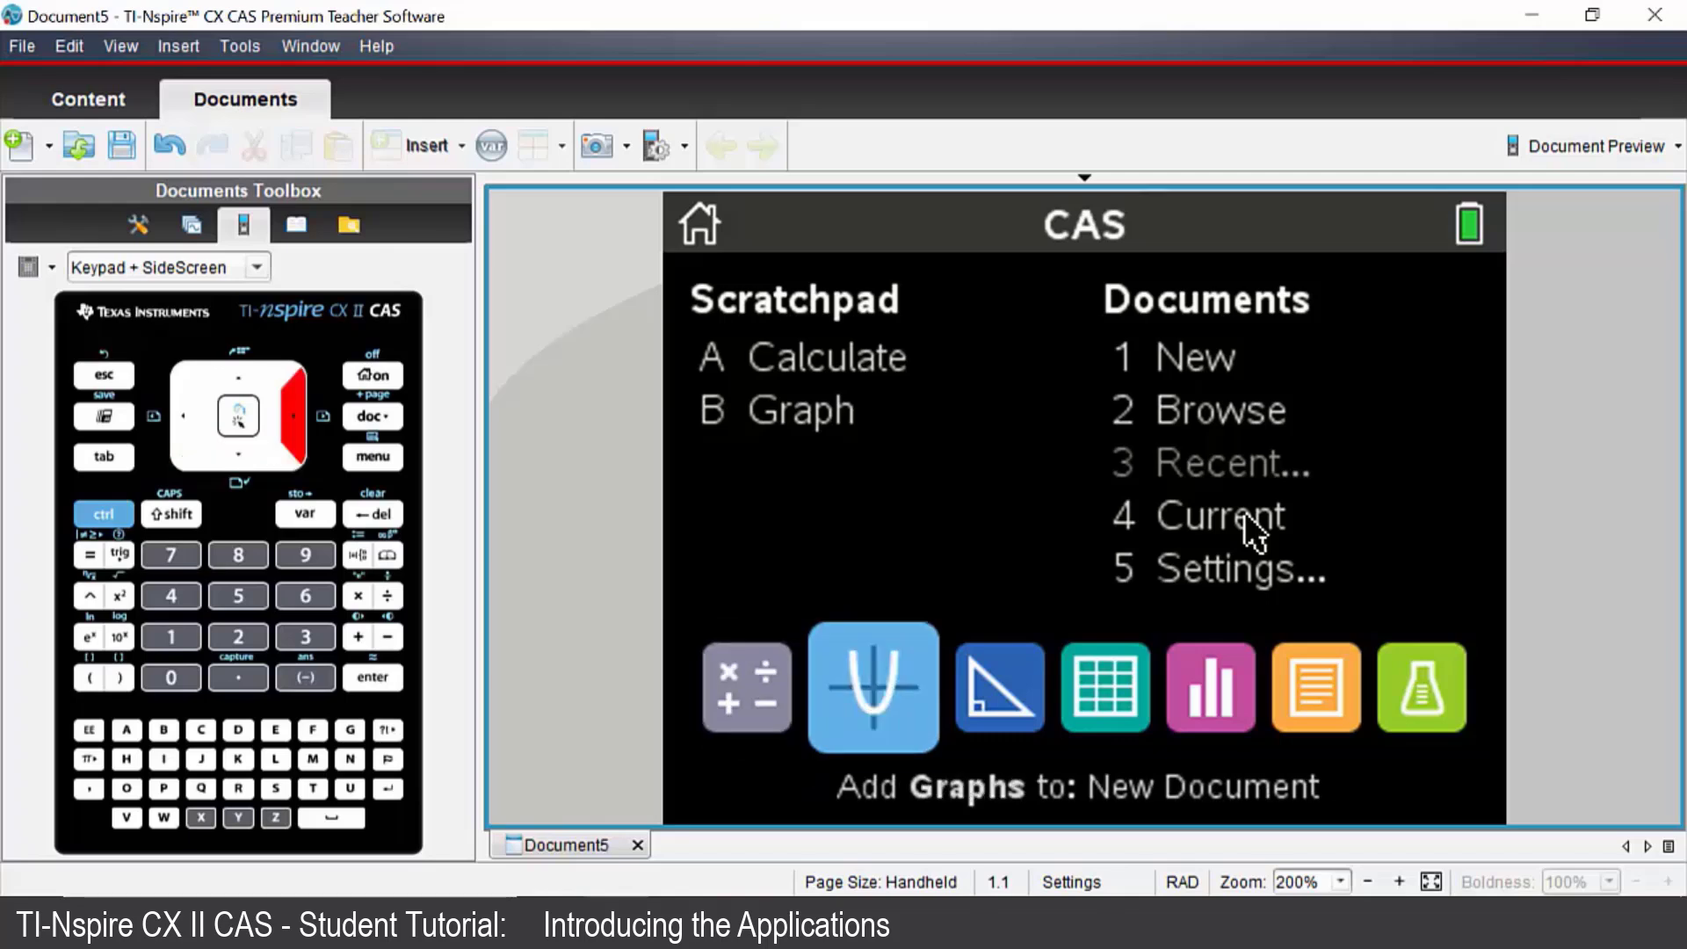
pyautogui.press('Right')
pyautogui.press('Right')
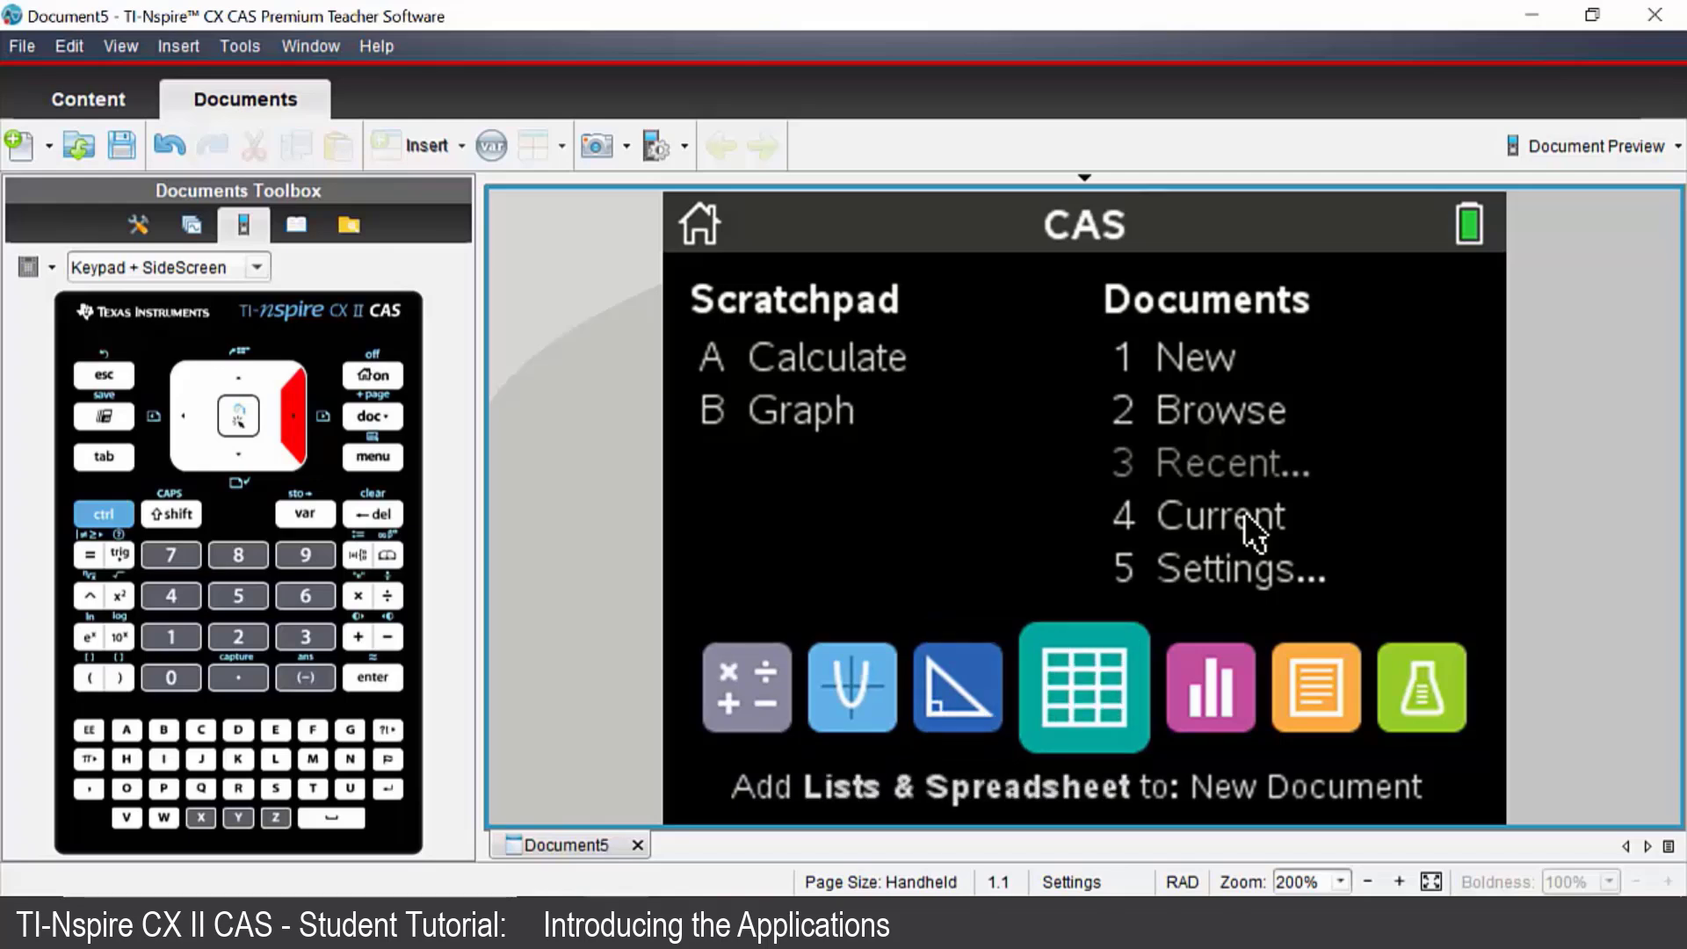
pyautogui.press('Right')
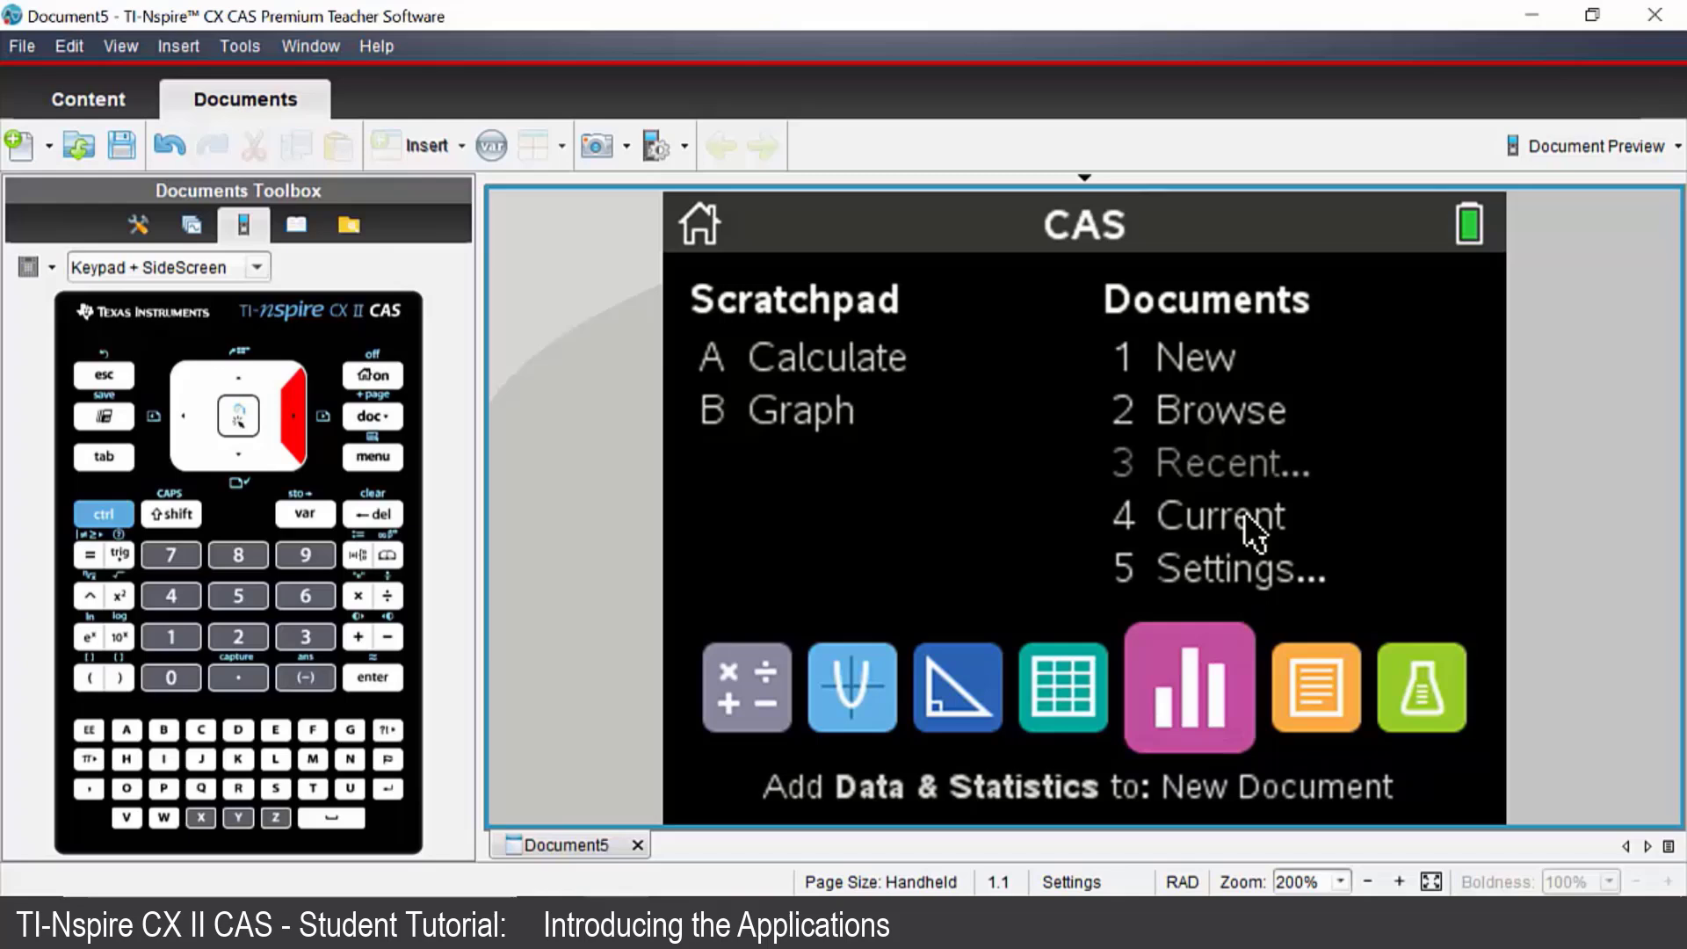
pyautogui.press('Right')
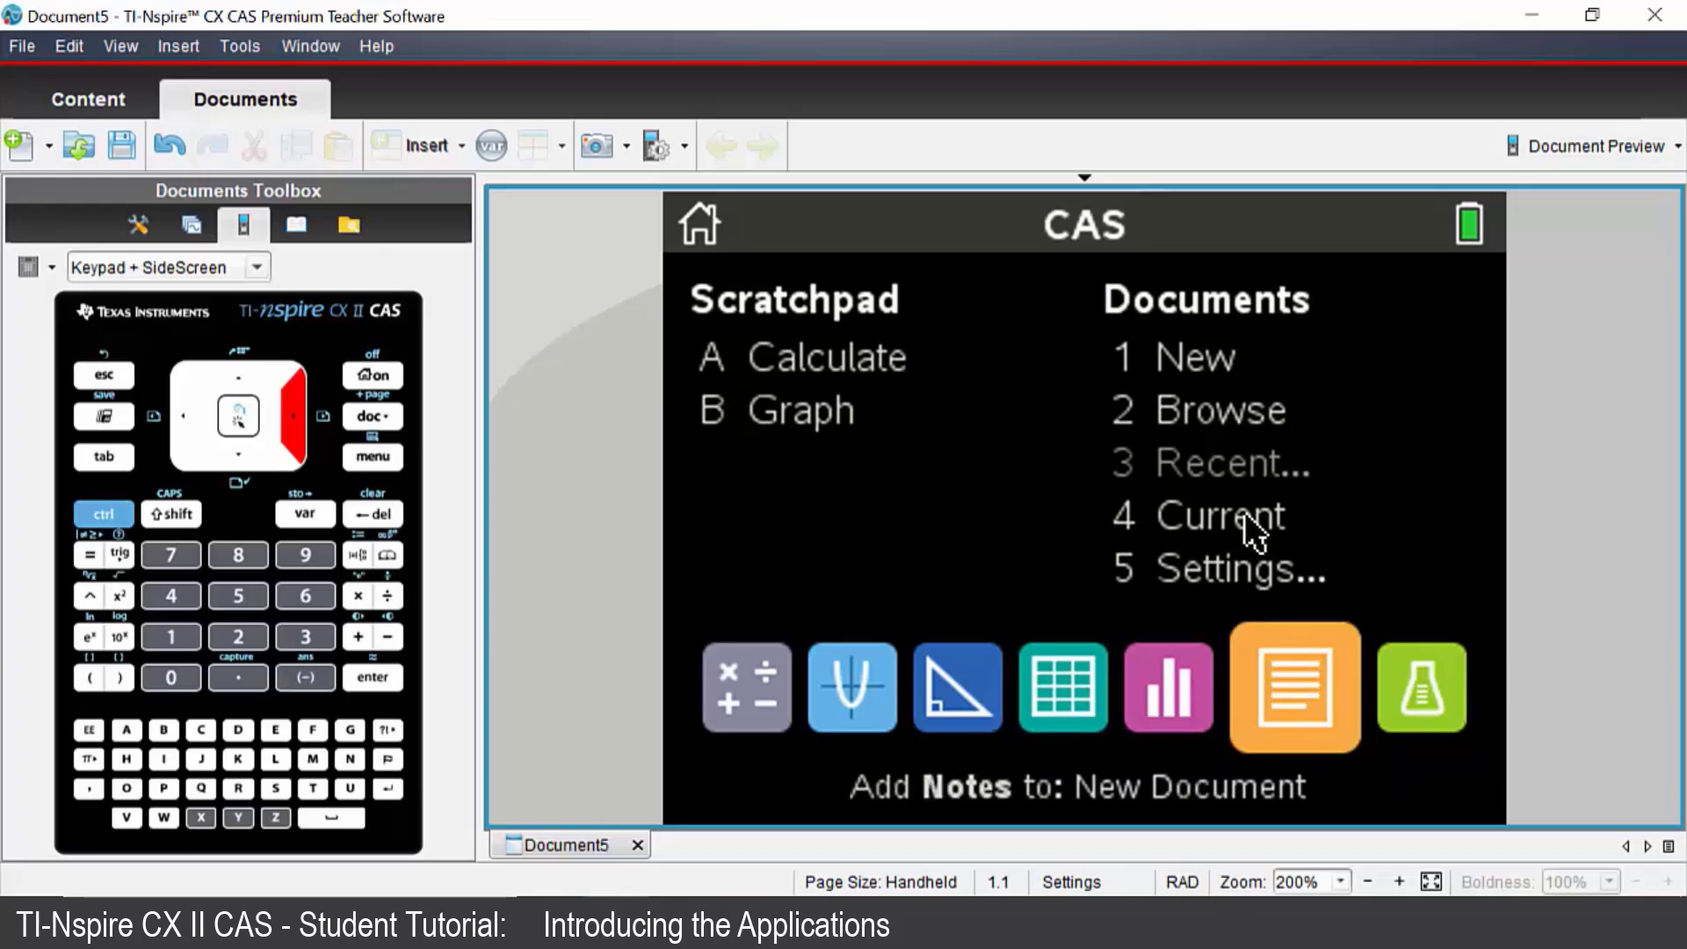
pyautogui.press('Right')
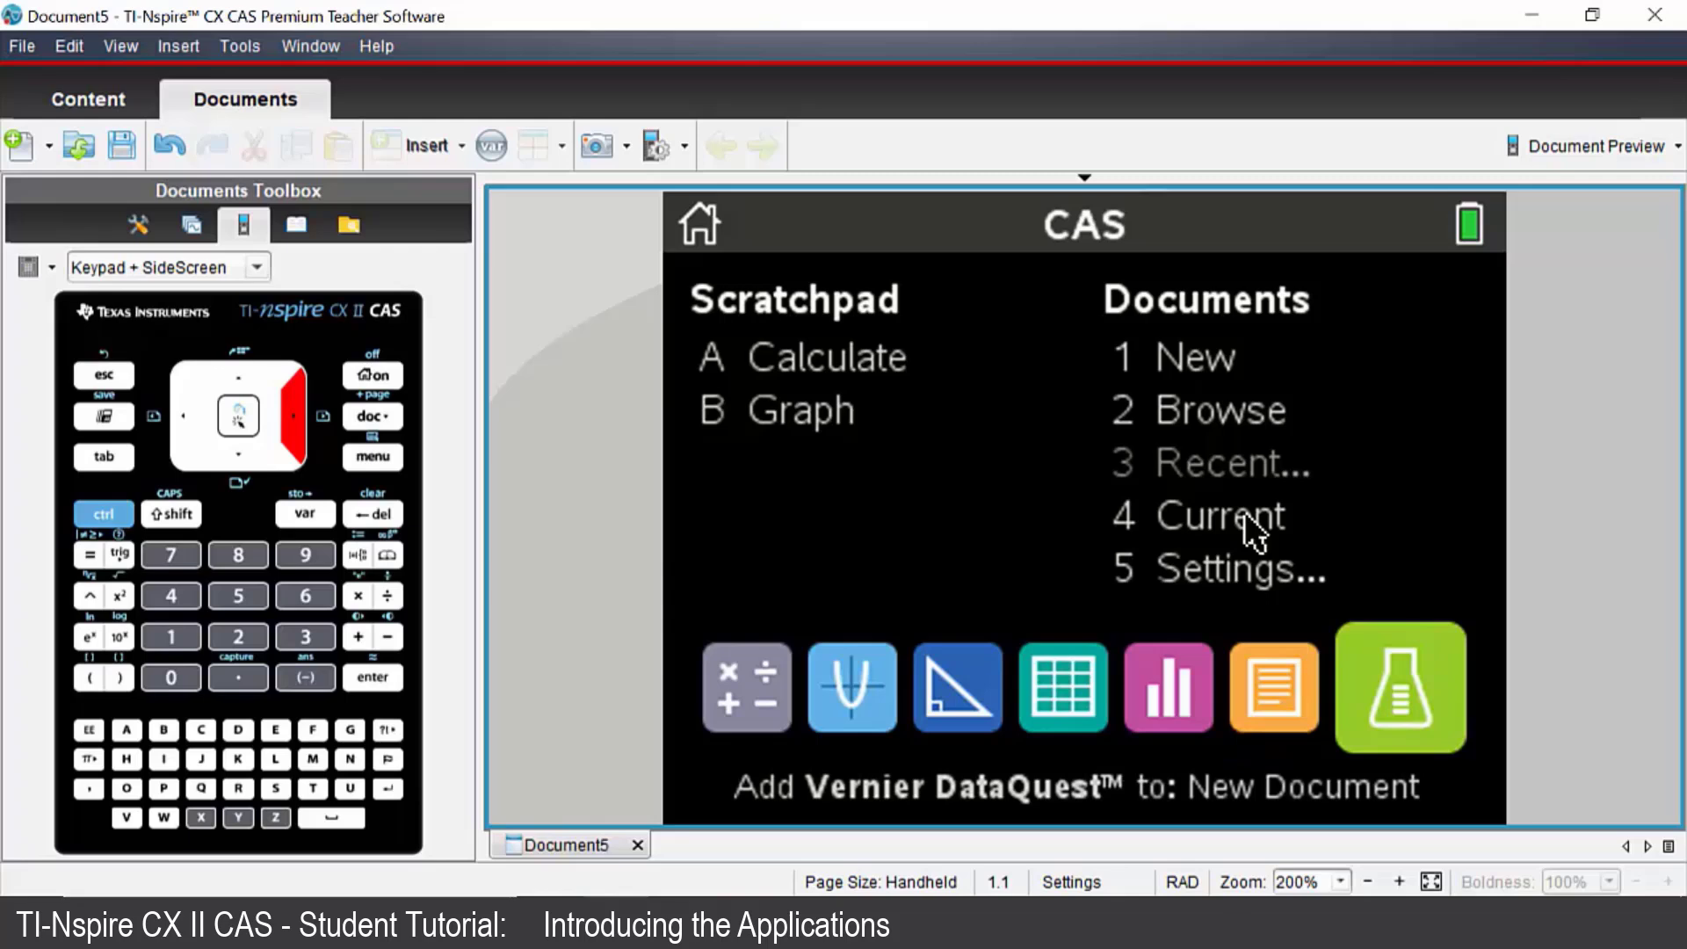
pyautogui.press('Left')
pyautogui.press('Left')
pyautogui.press('Left')
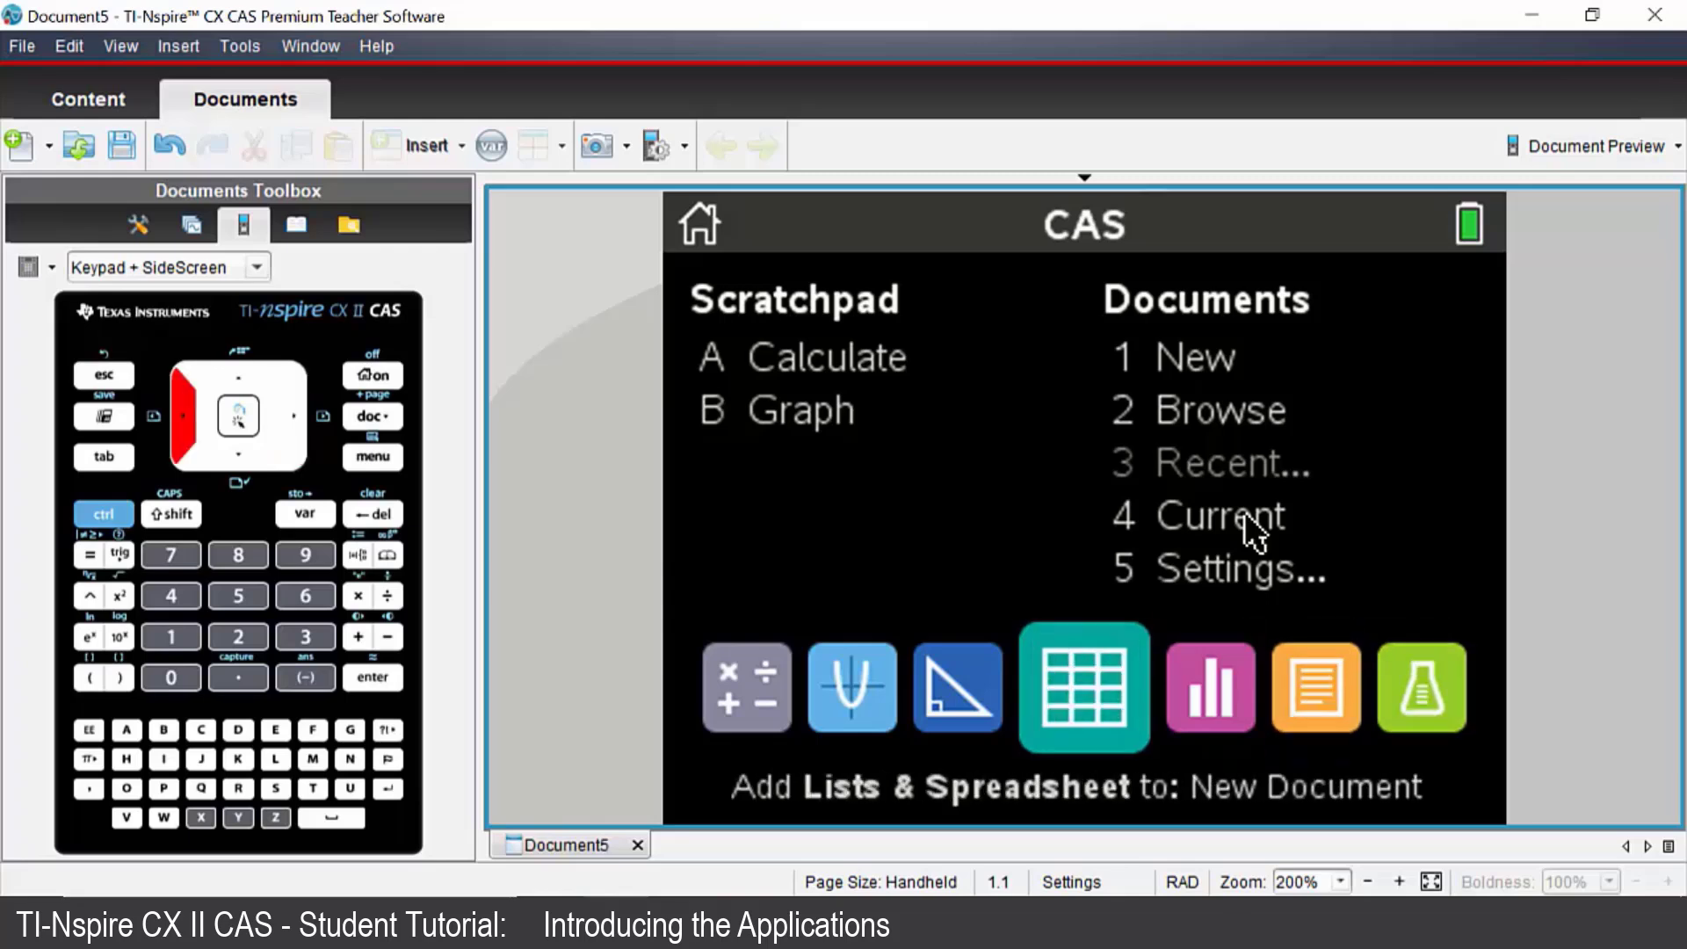
pyautogui.press('Left')
pyautogui.press('Left')
pyautogui.press('Left')
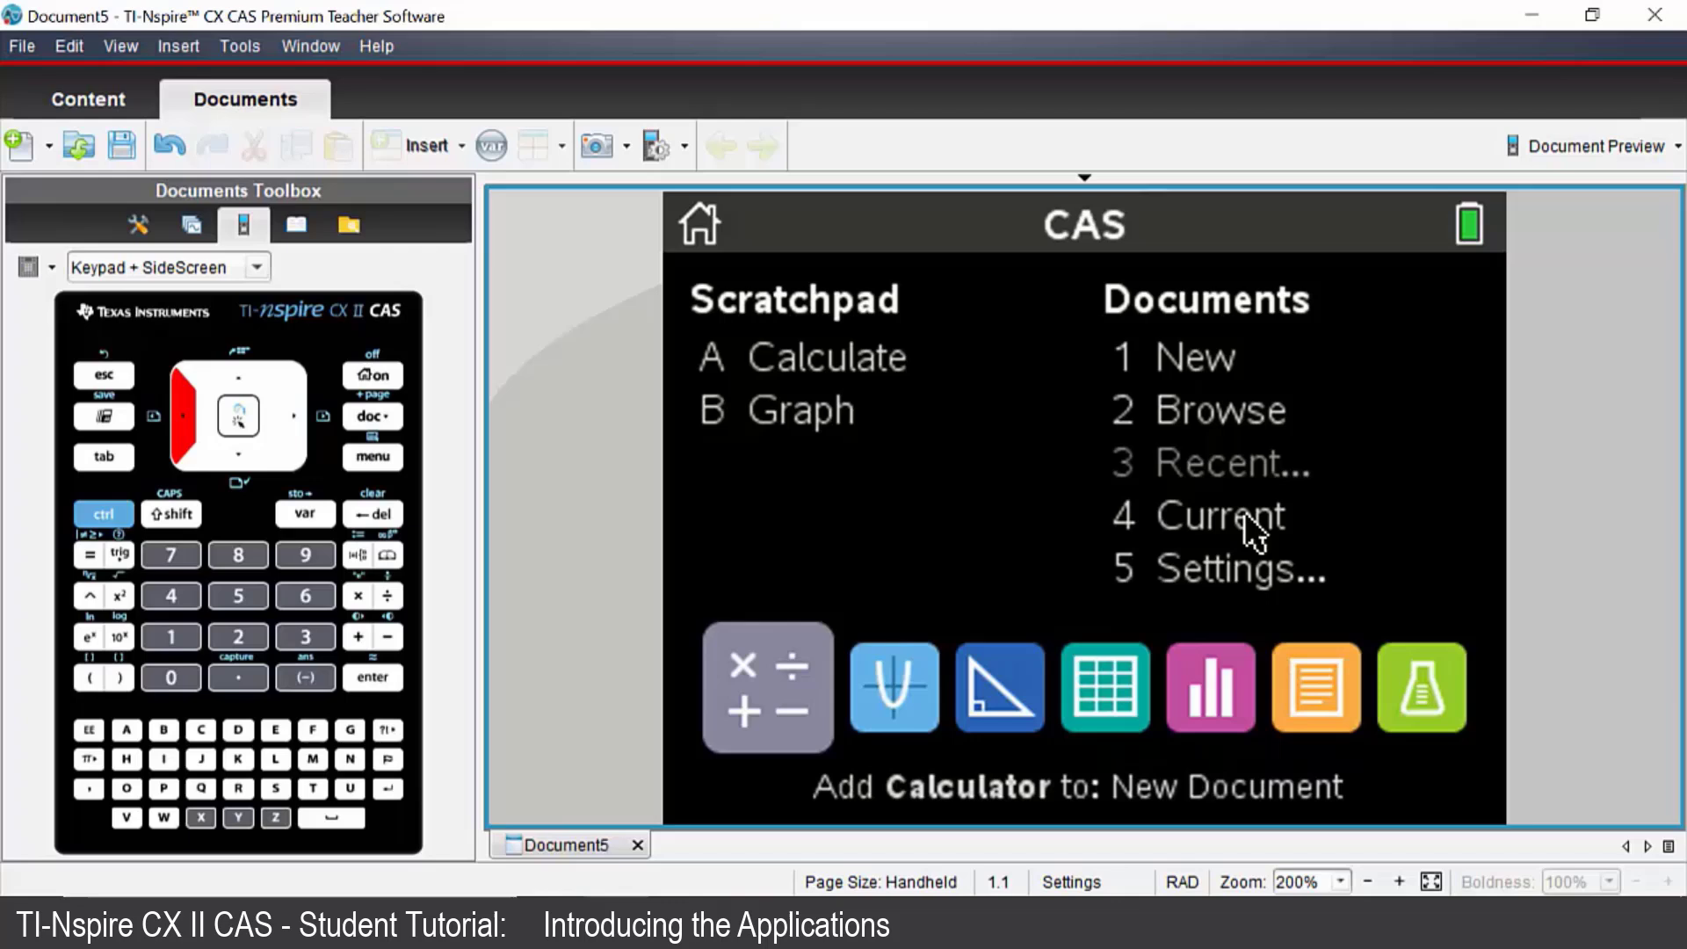
# Create a new document with a Calculator page and simplify 9·x+6·x to 15·x.
pyautogui.press('Return')
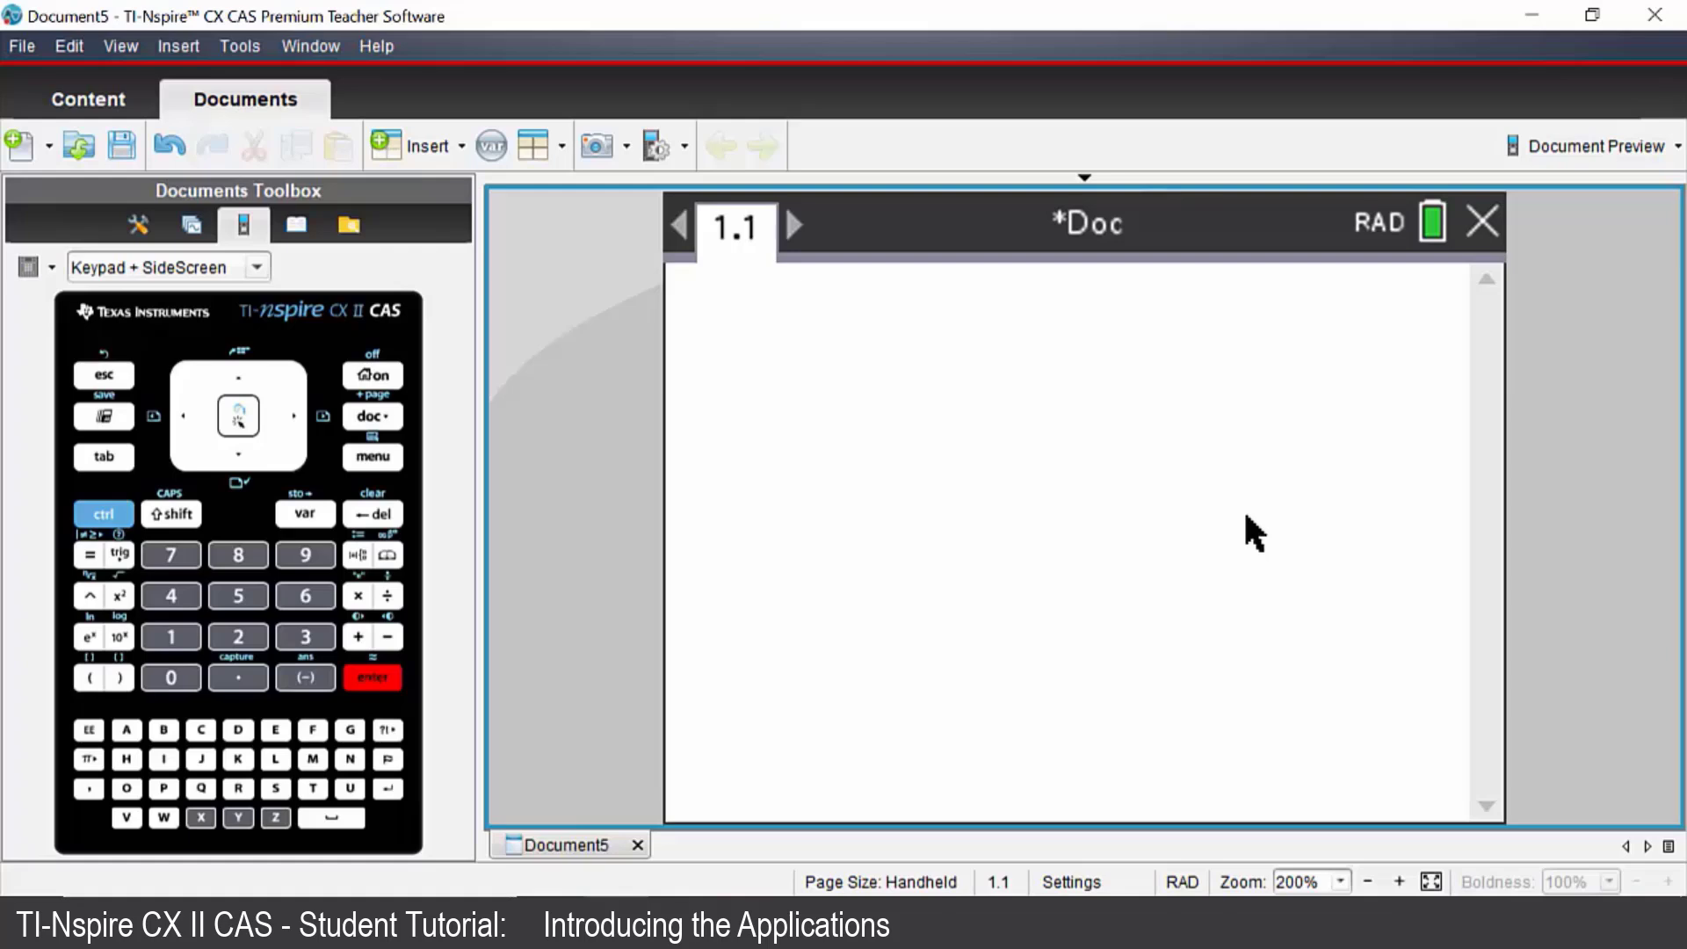
pyautogui.write('9·x')
pyautogui.write('+')
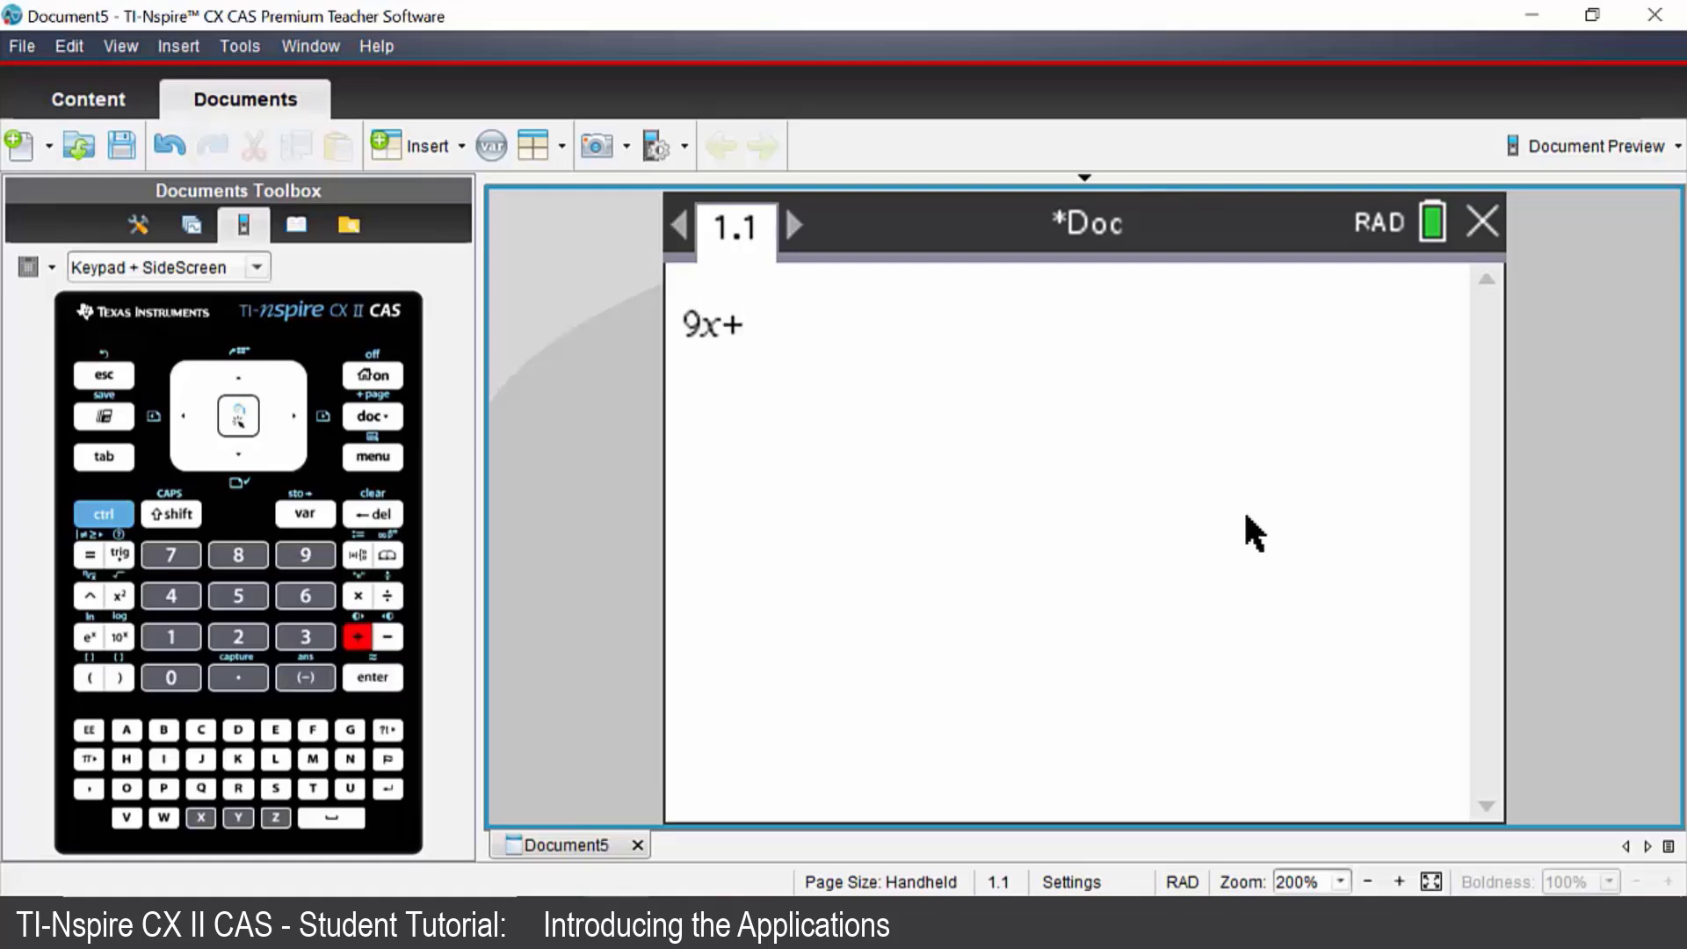
pyautogui.write('6·x')
pyautogui.press('Return')
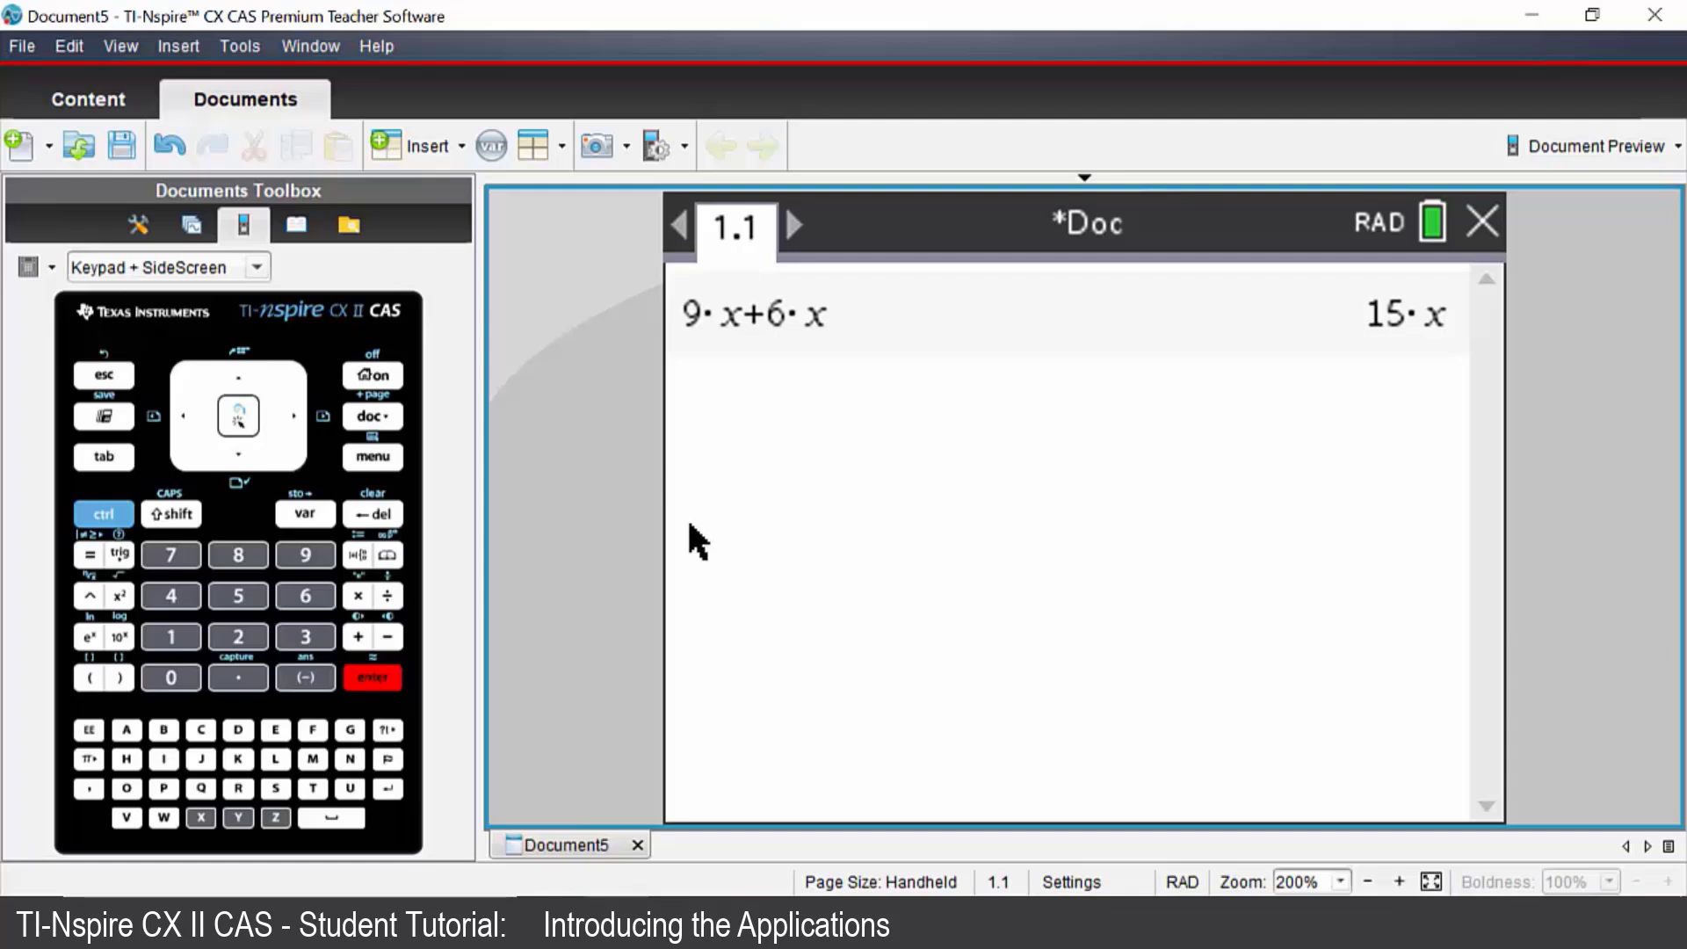
pyautogui.click(104, 514)
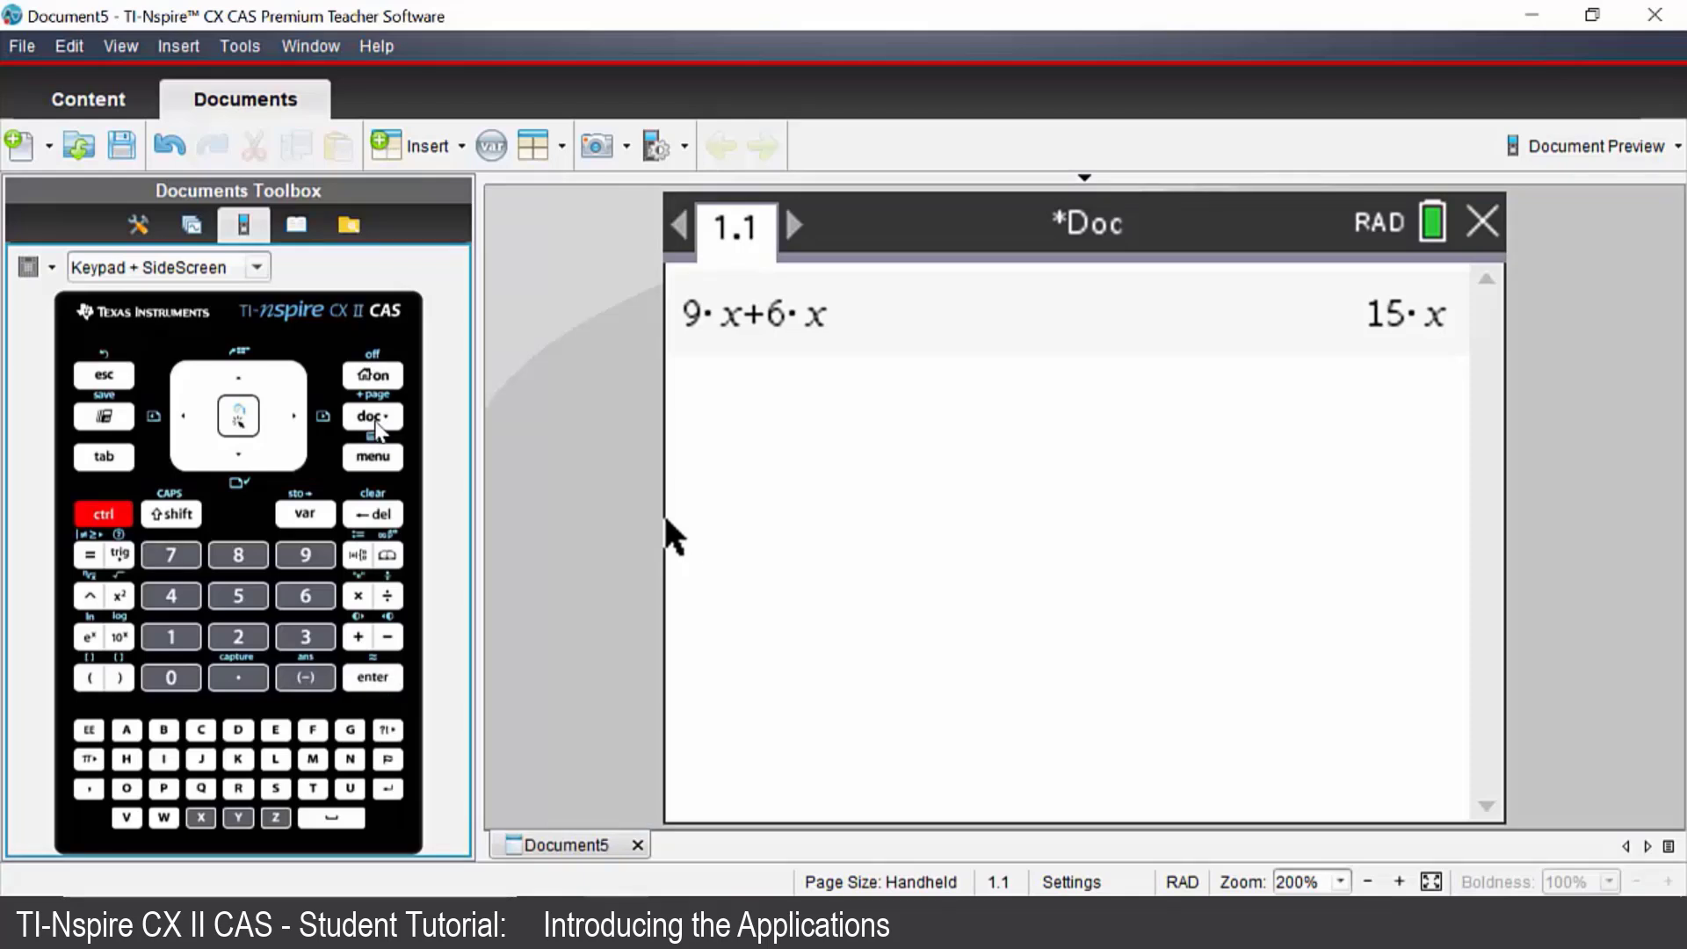
# Insert a Graphs page 1.2 and plot f1(x)=x².
pyautogui.hotkey('ctrl', 'i')
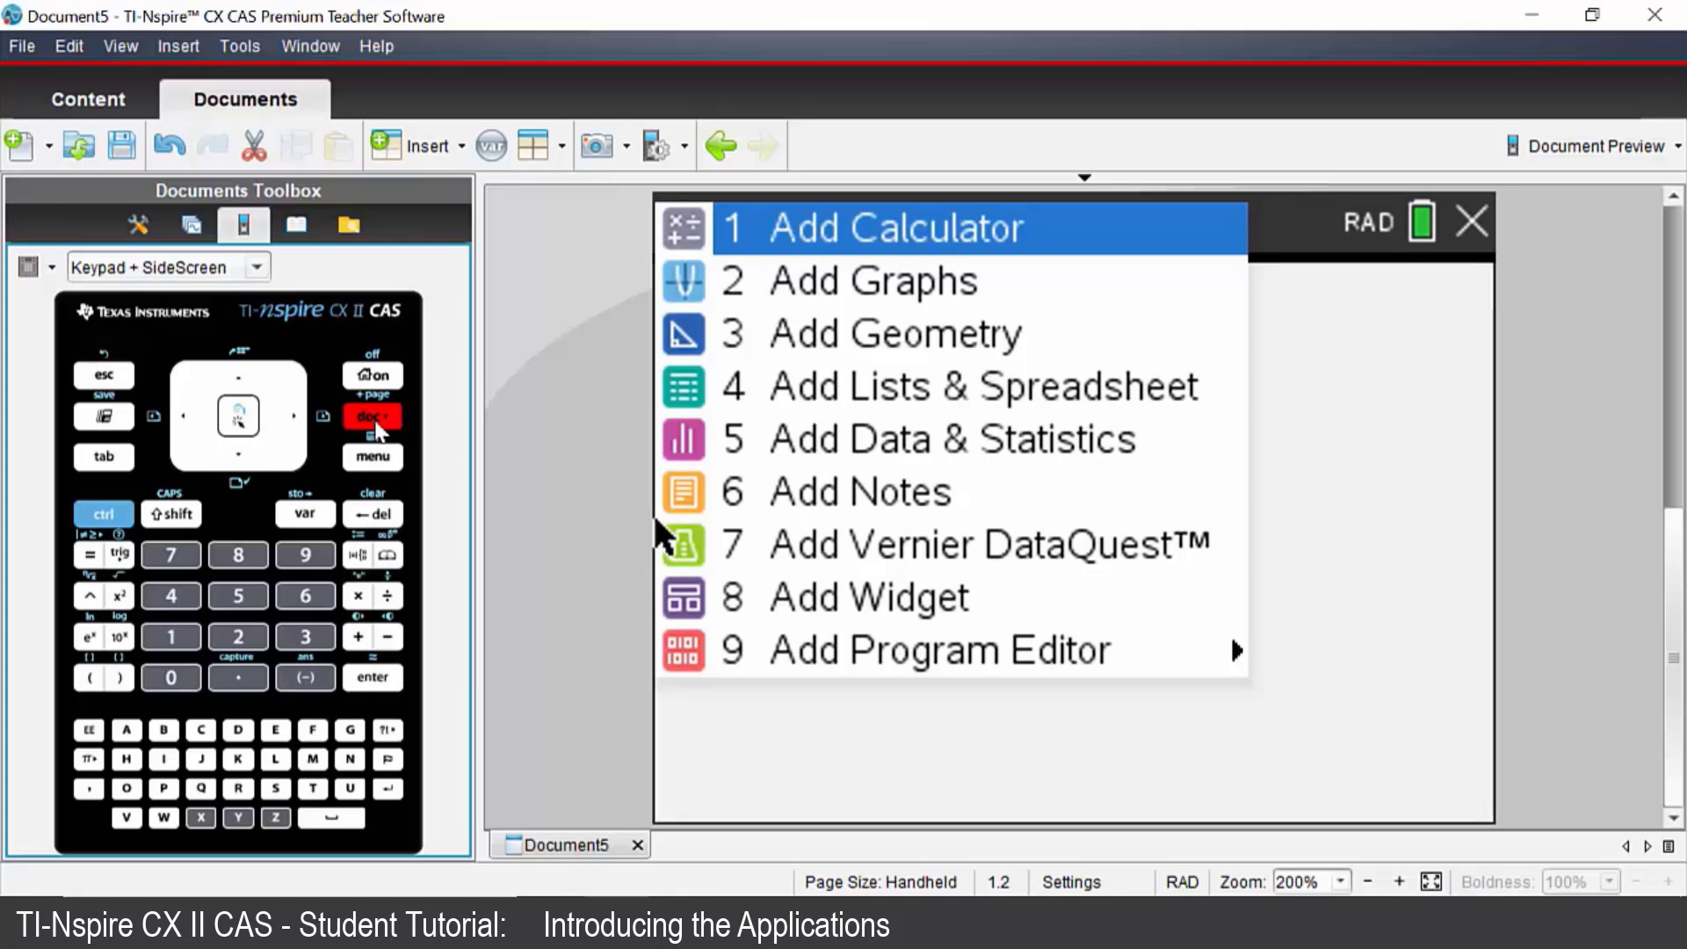
pyautogui.press('Down')
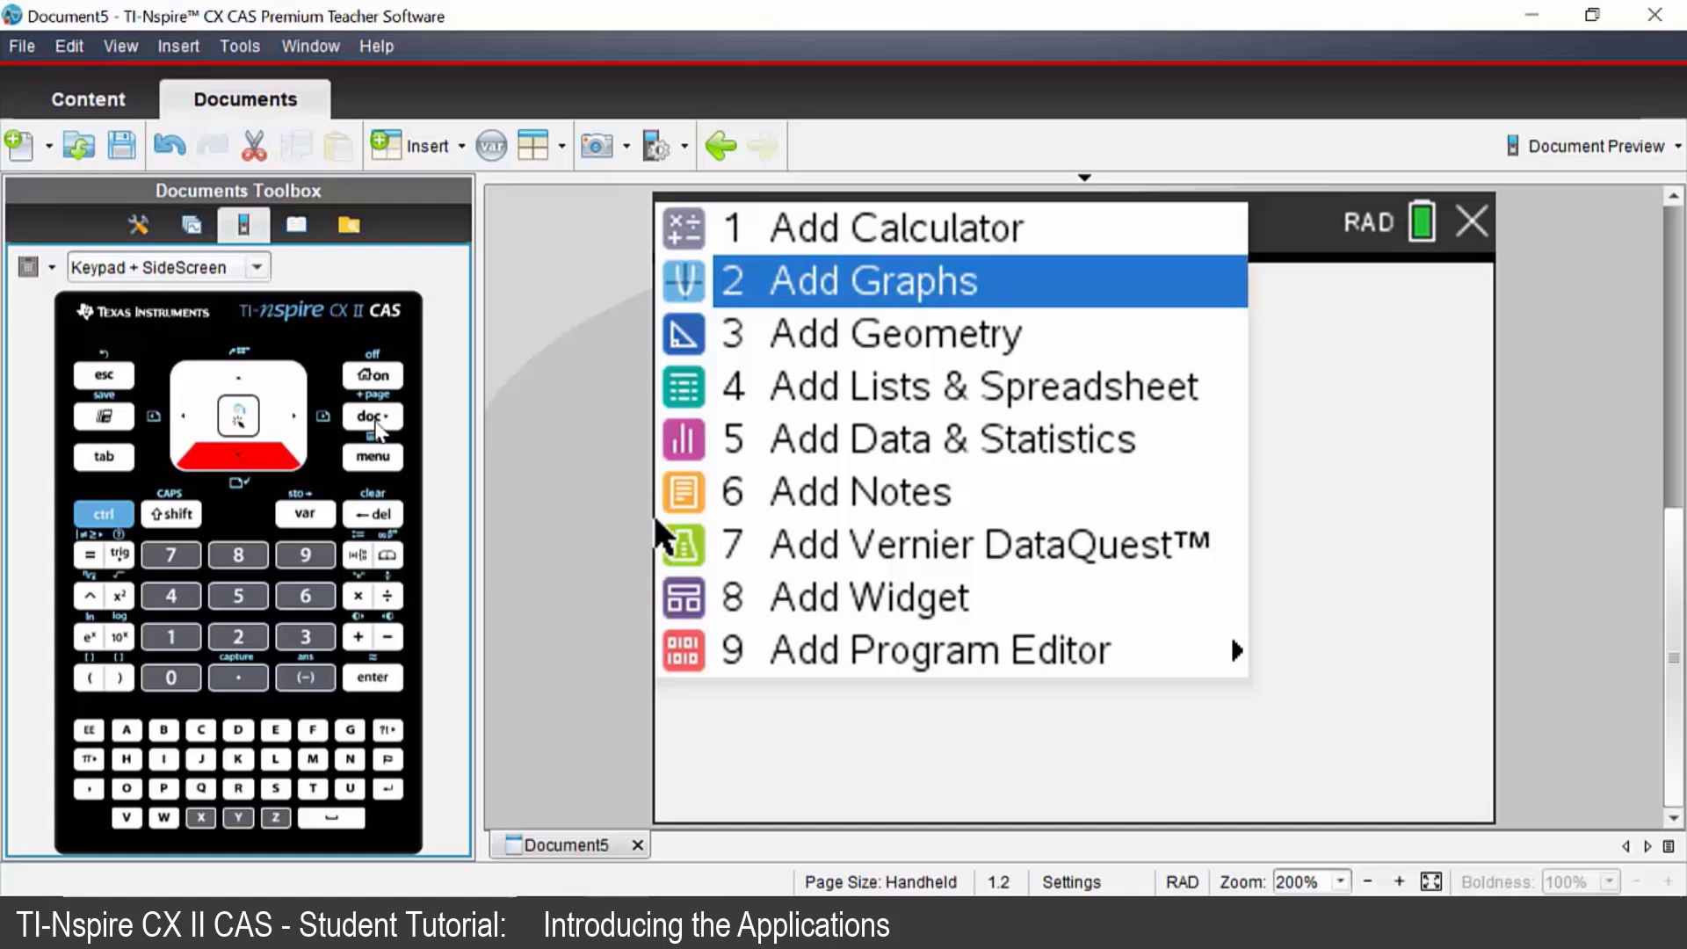
pyautogui.press('Return')
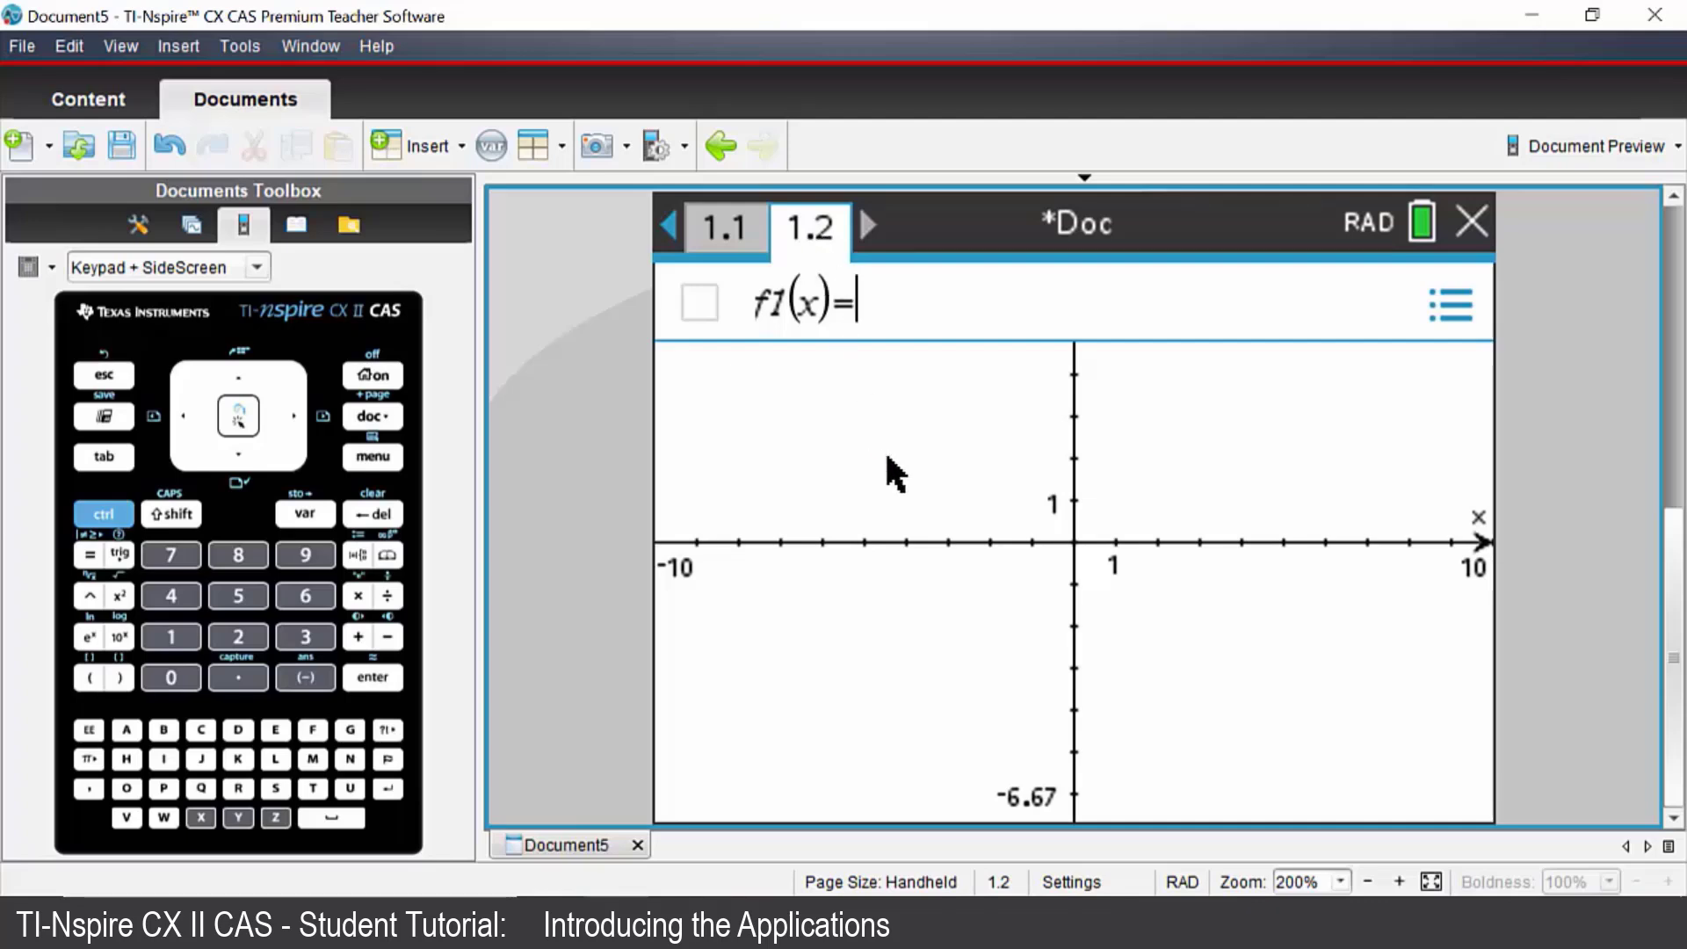
pyautogui.write('x^2')
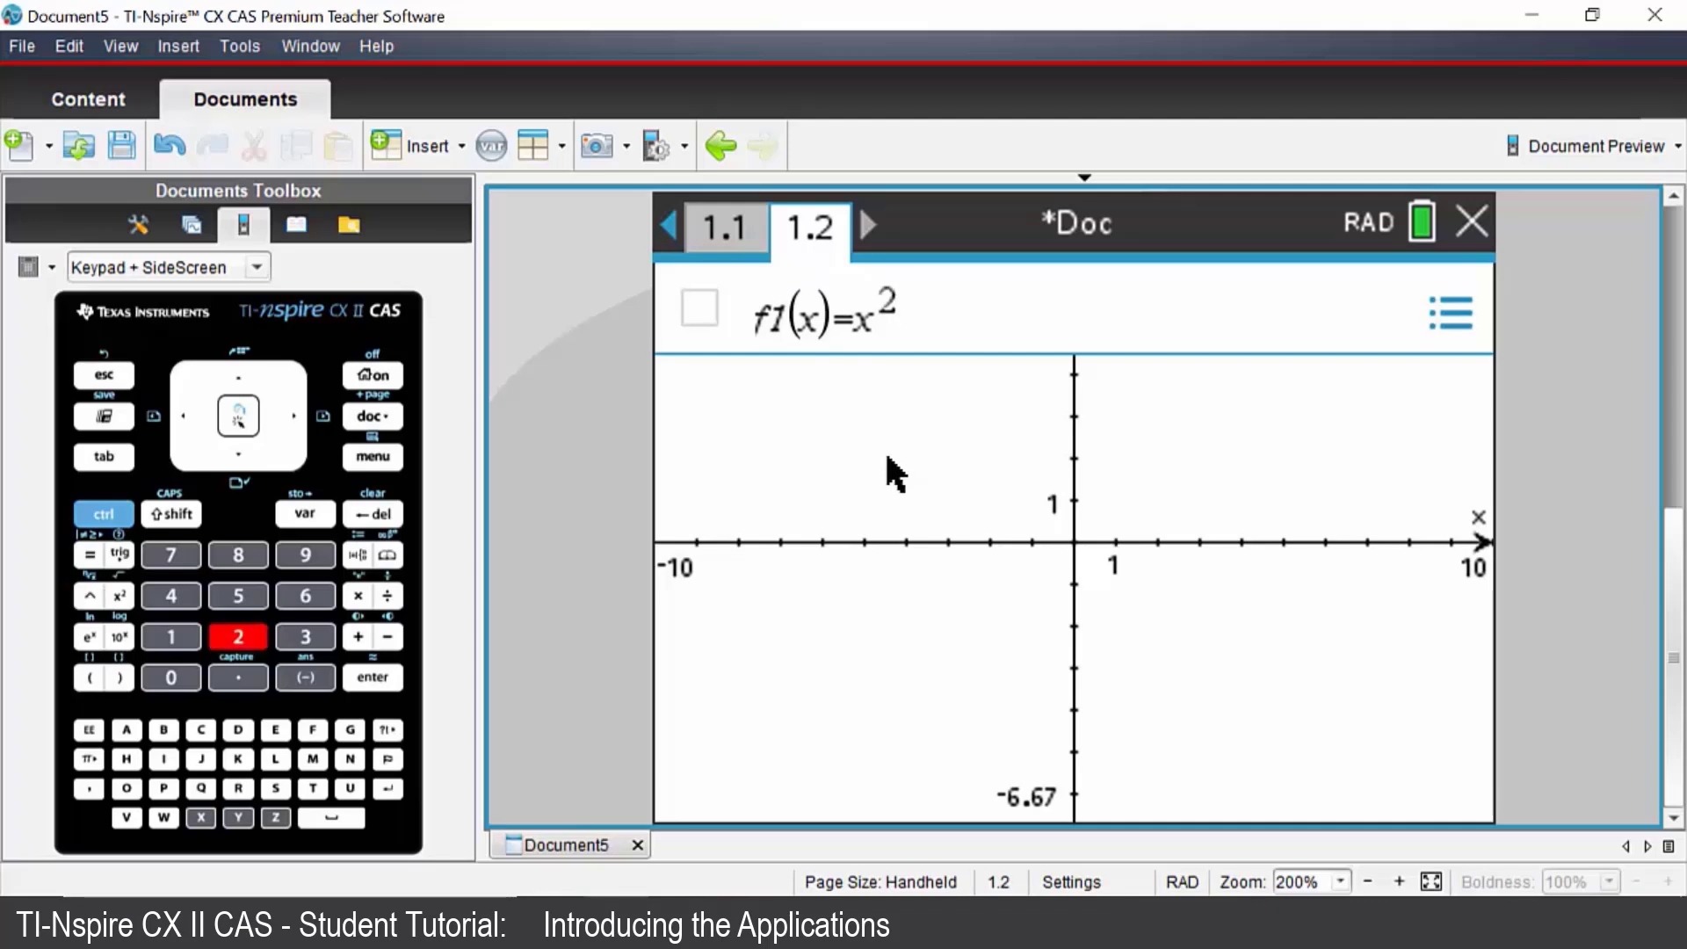
pyautogui.press('Return')
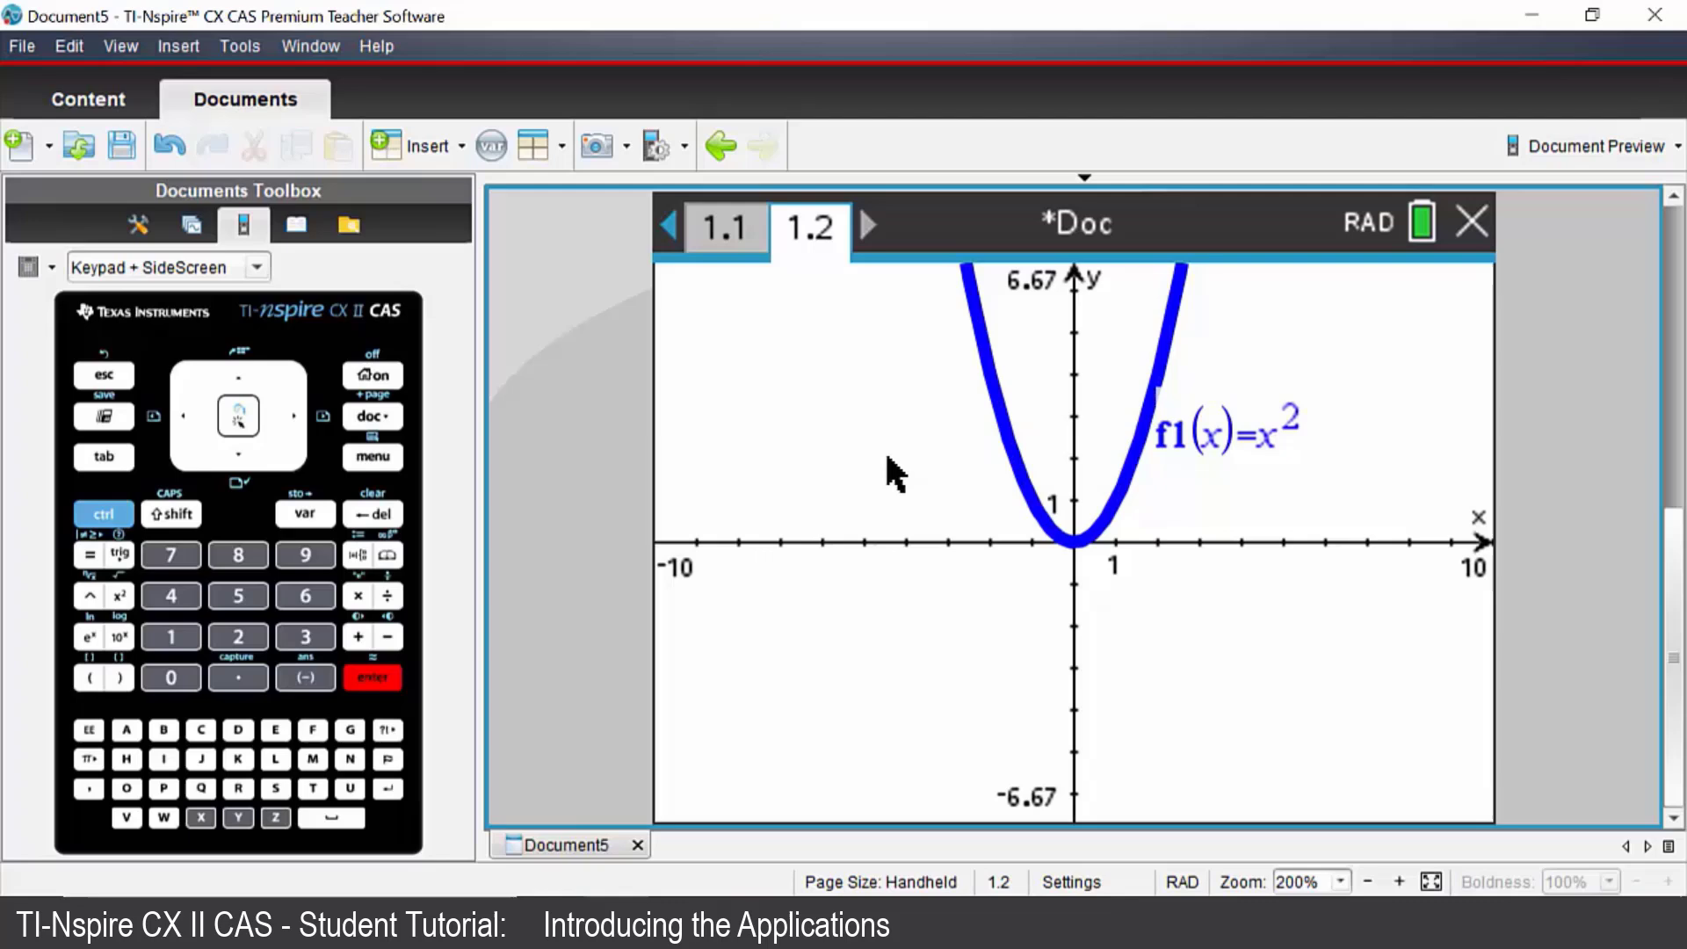
# Add a new Geometry page 1.3 from the home screen.
pyautogui.click(367, 376)
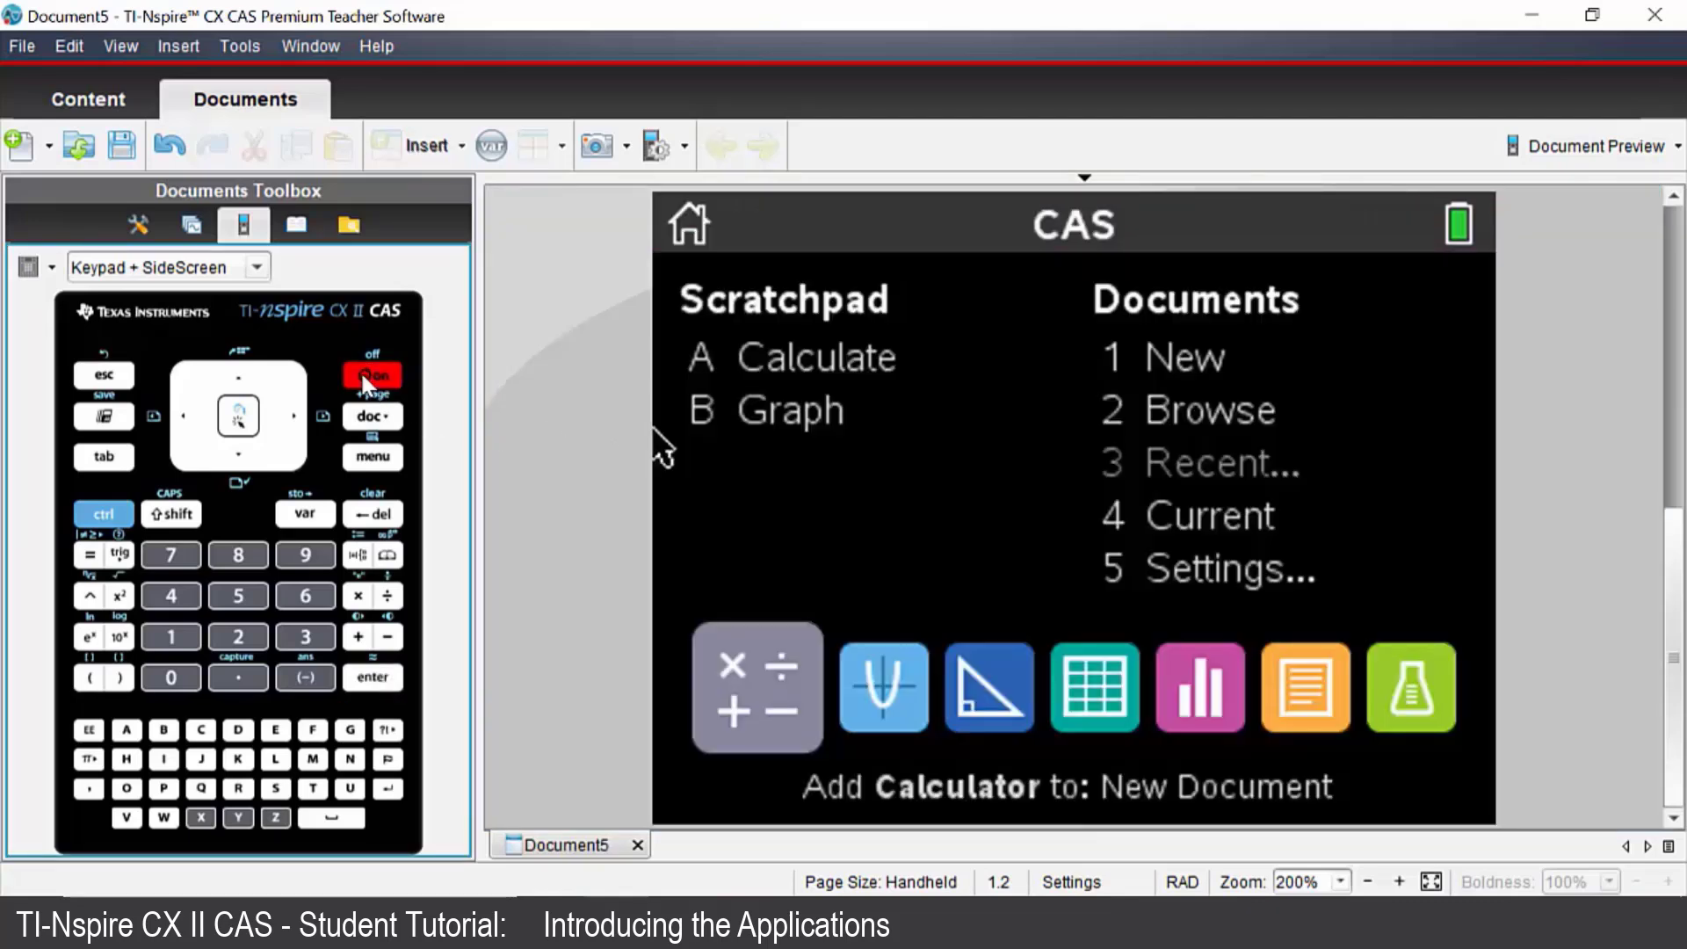
pyautogui.press('Right')
pyautogui.press('Right')
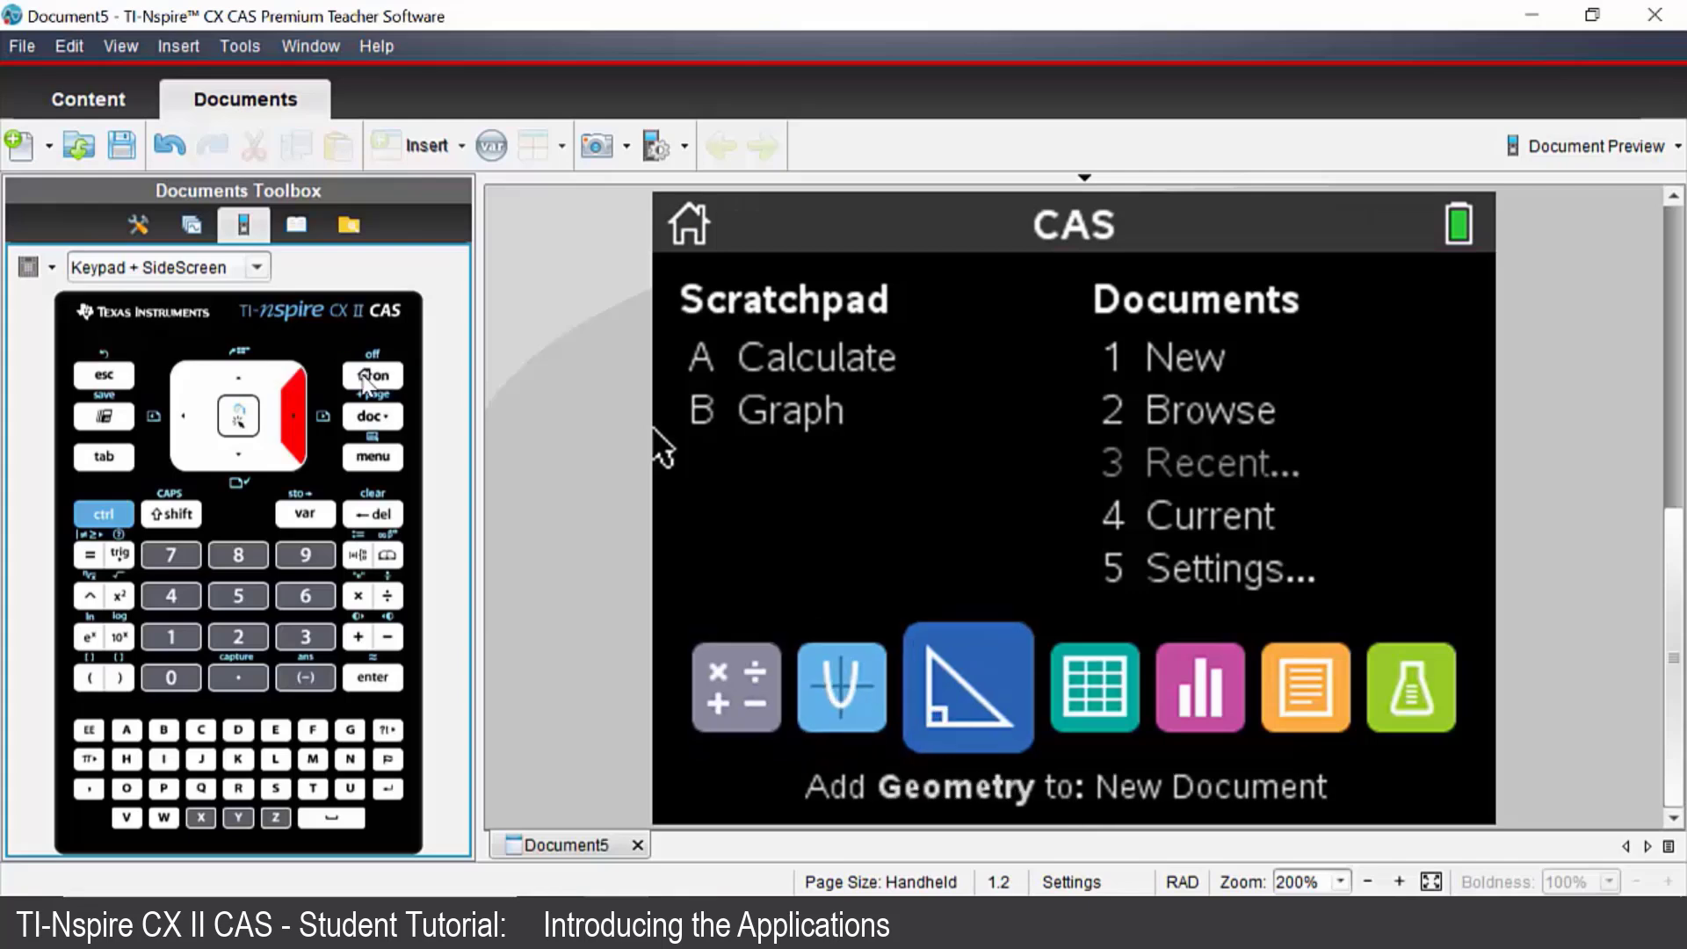
pyautogui.click(957, 700)
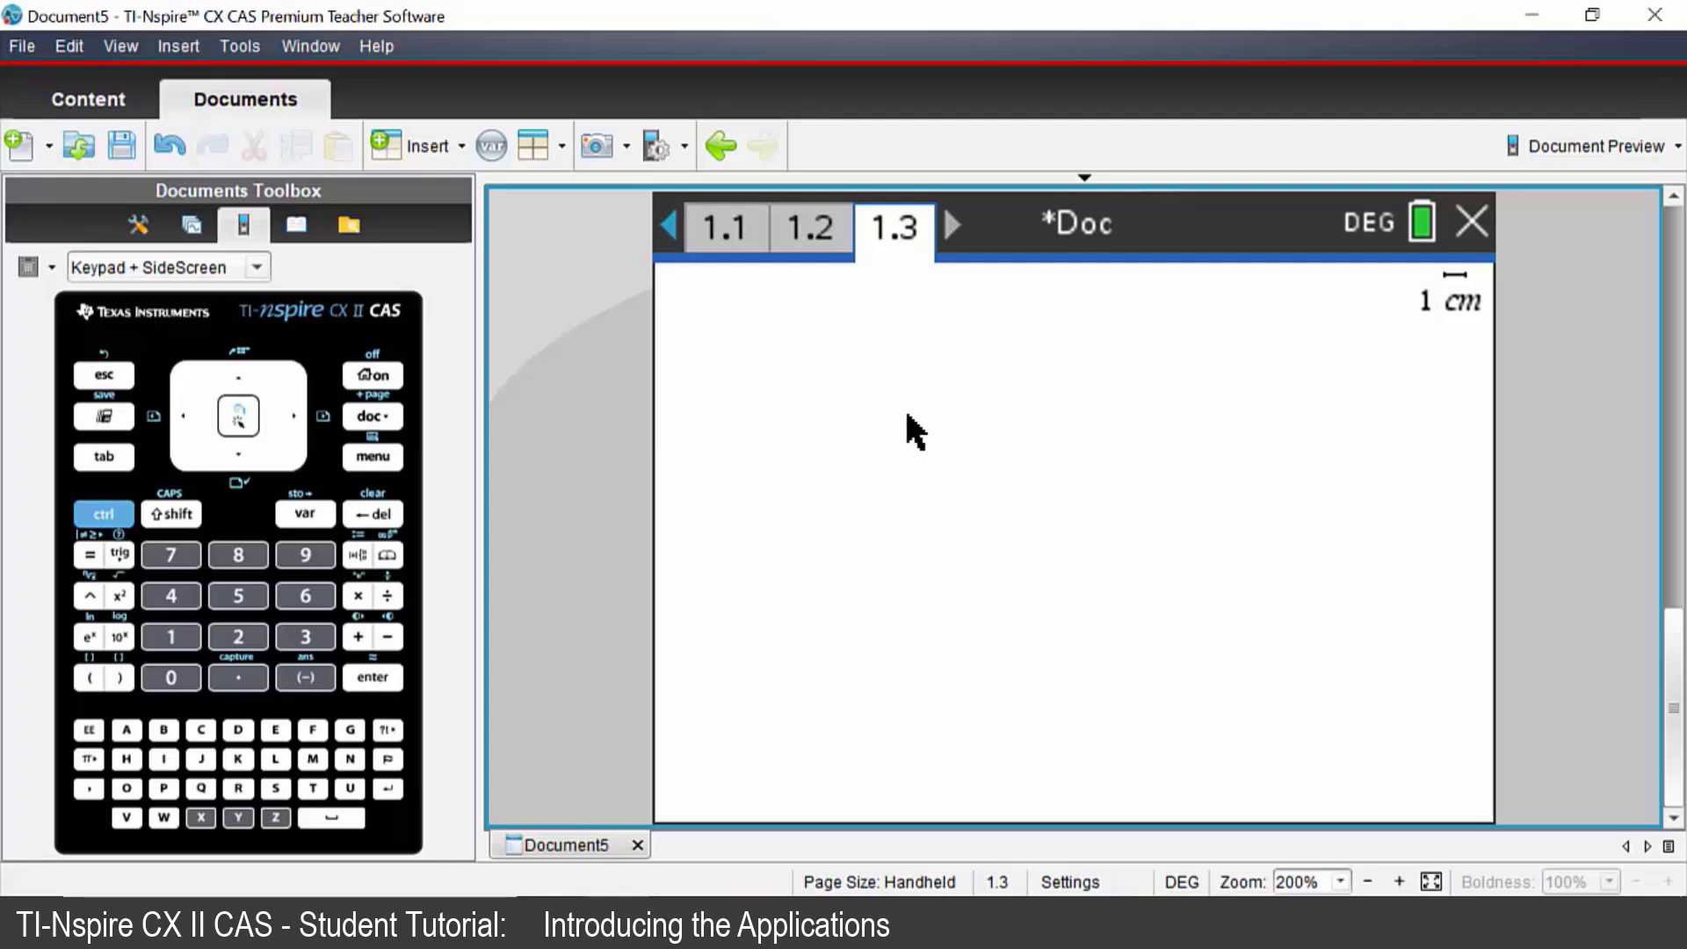
# Draw a triangle near the middle of the page with the Shapes > Triangle tool.
pyautogui.click(383, 462)
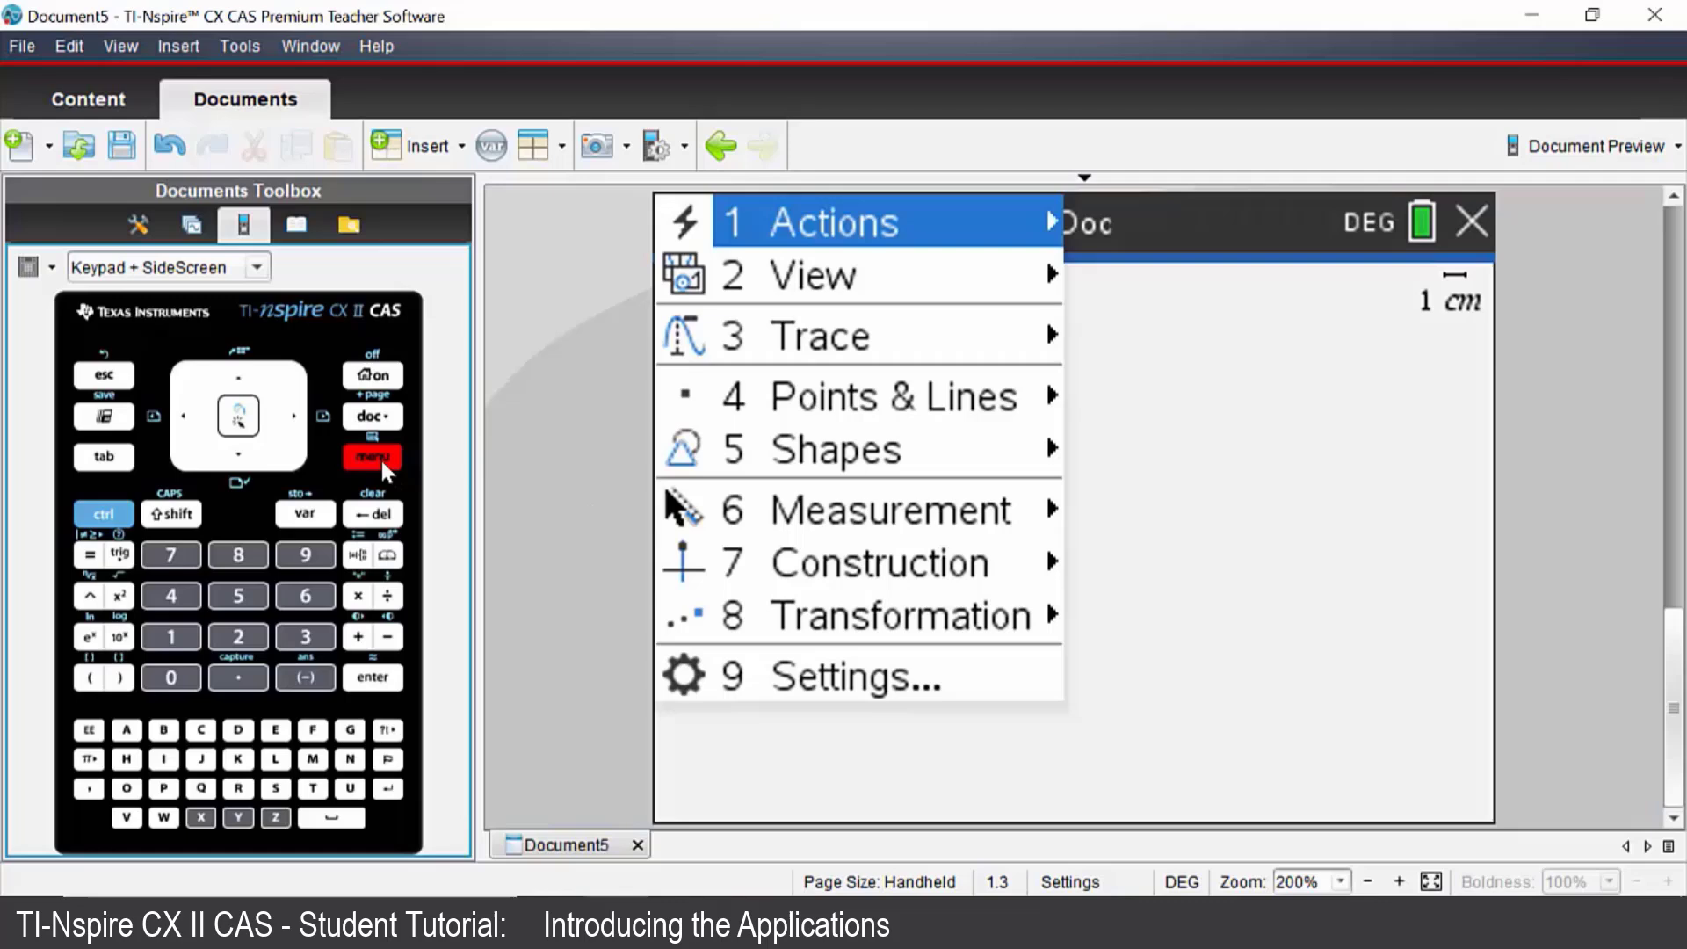
pyautogui.press('Down')
pyautogui.press('Down')
pyautogui.press('Down')
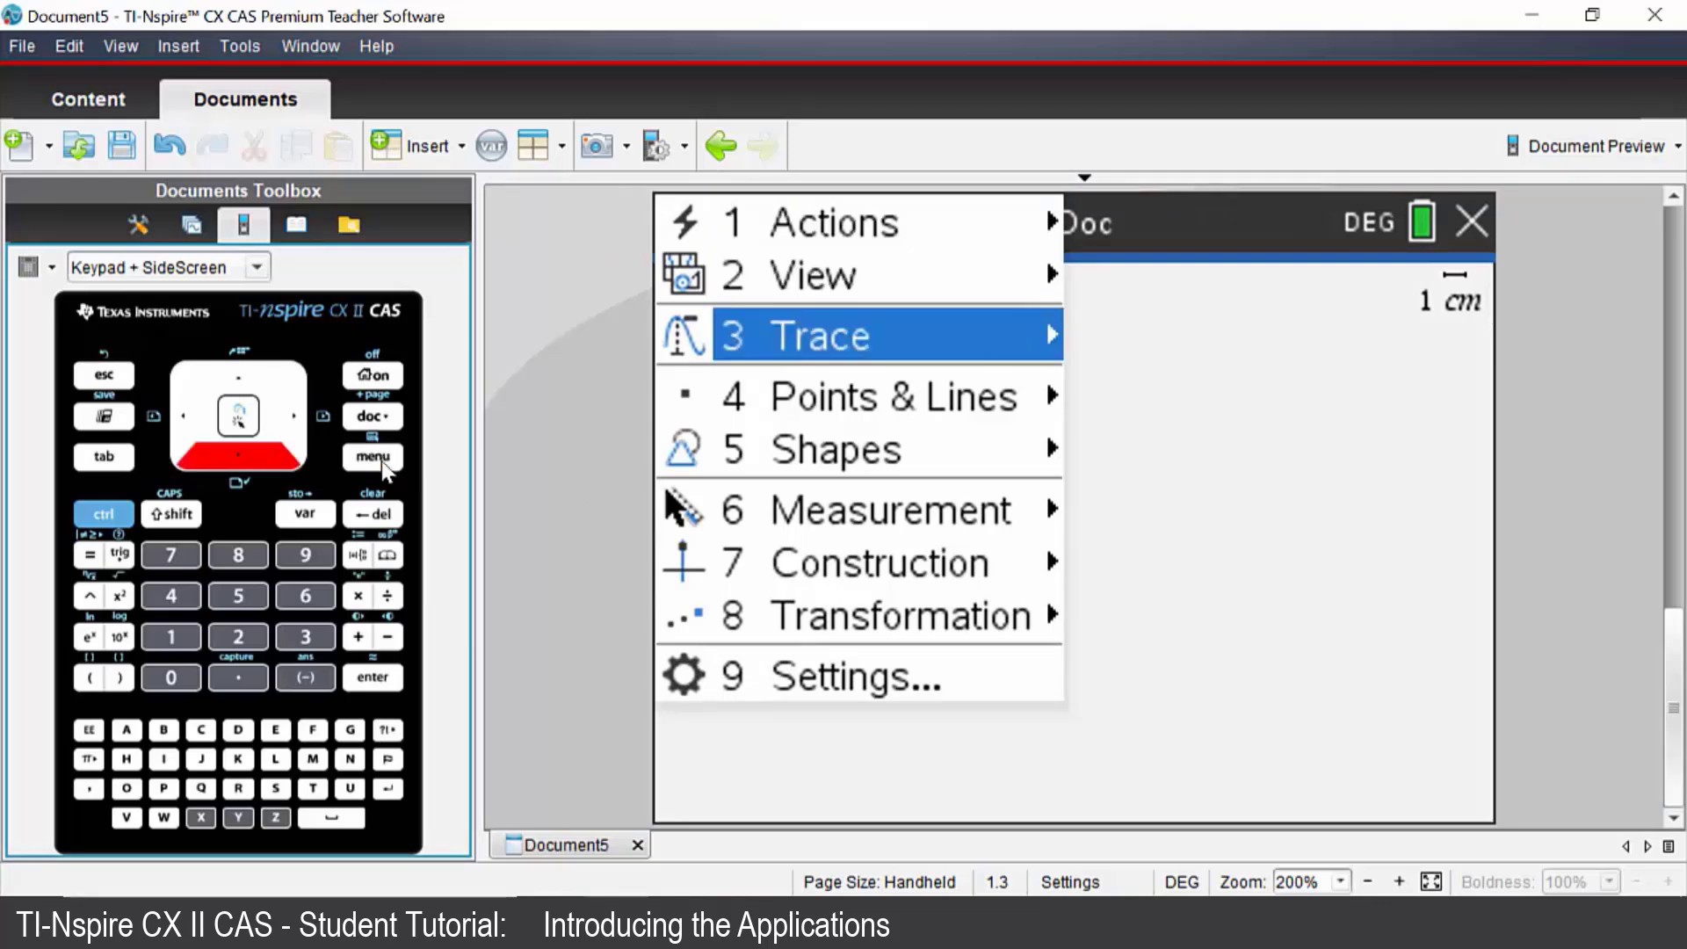
pyautogui.press('Down')
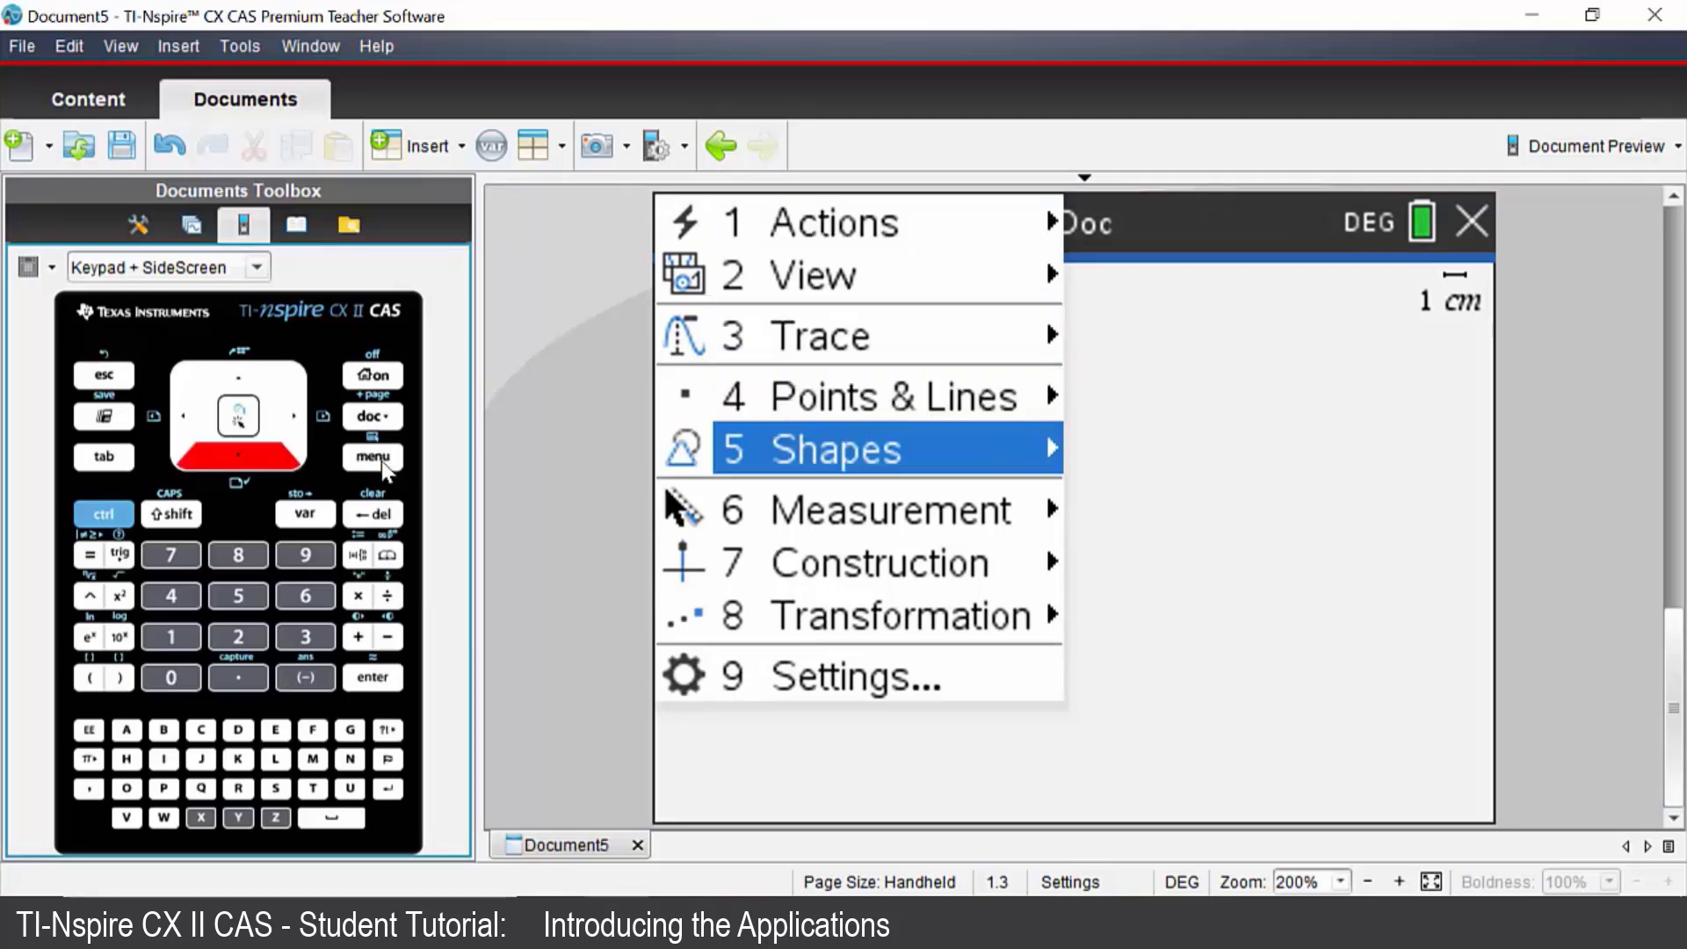
pyautogui.press('Right')
pyautogui.press('Down')
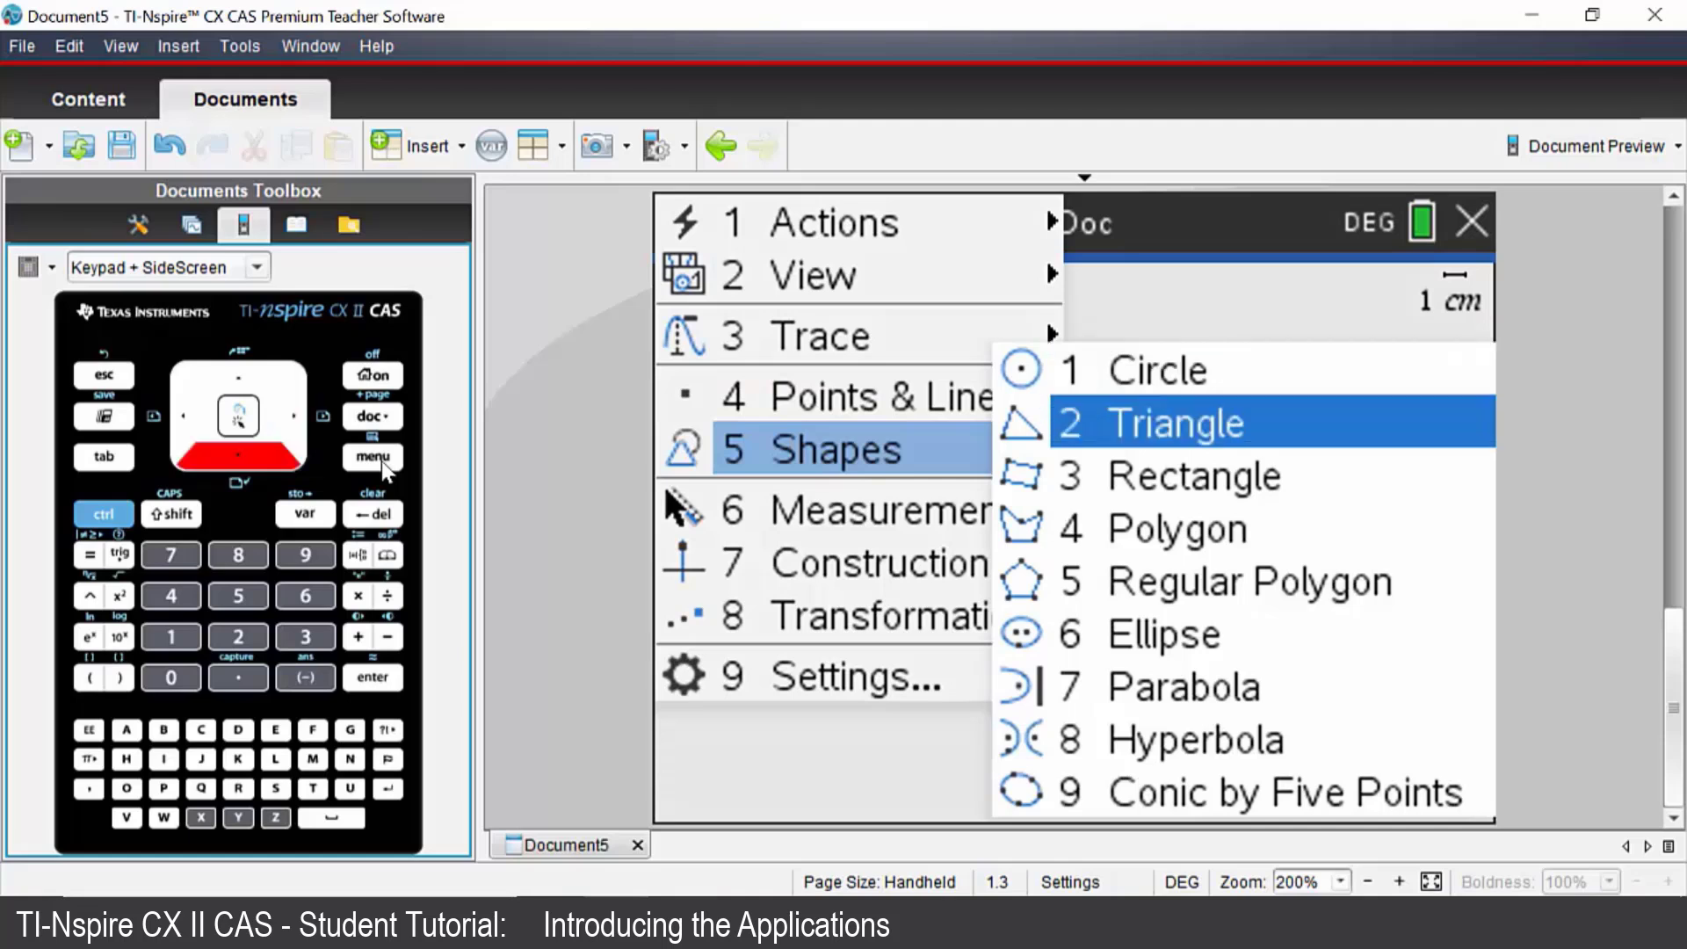
pyautogui.press('Return')
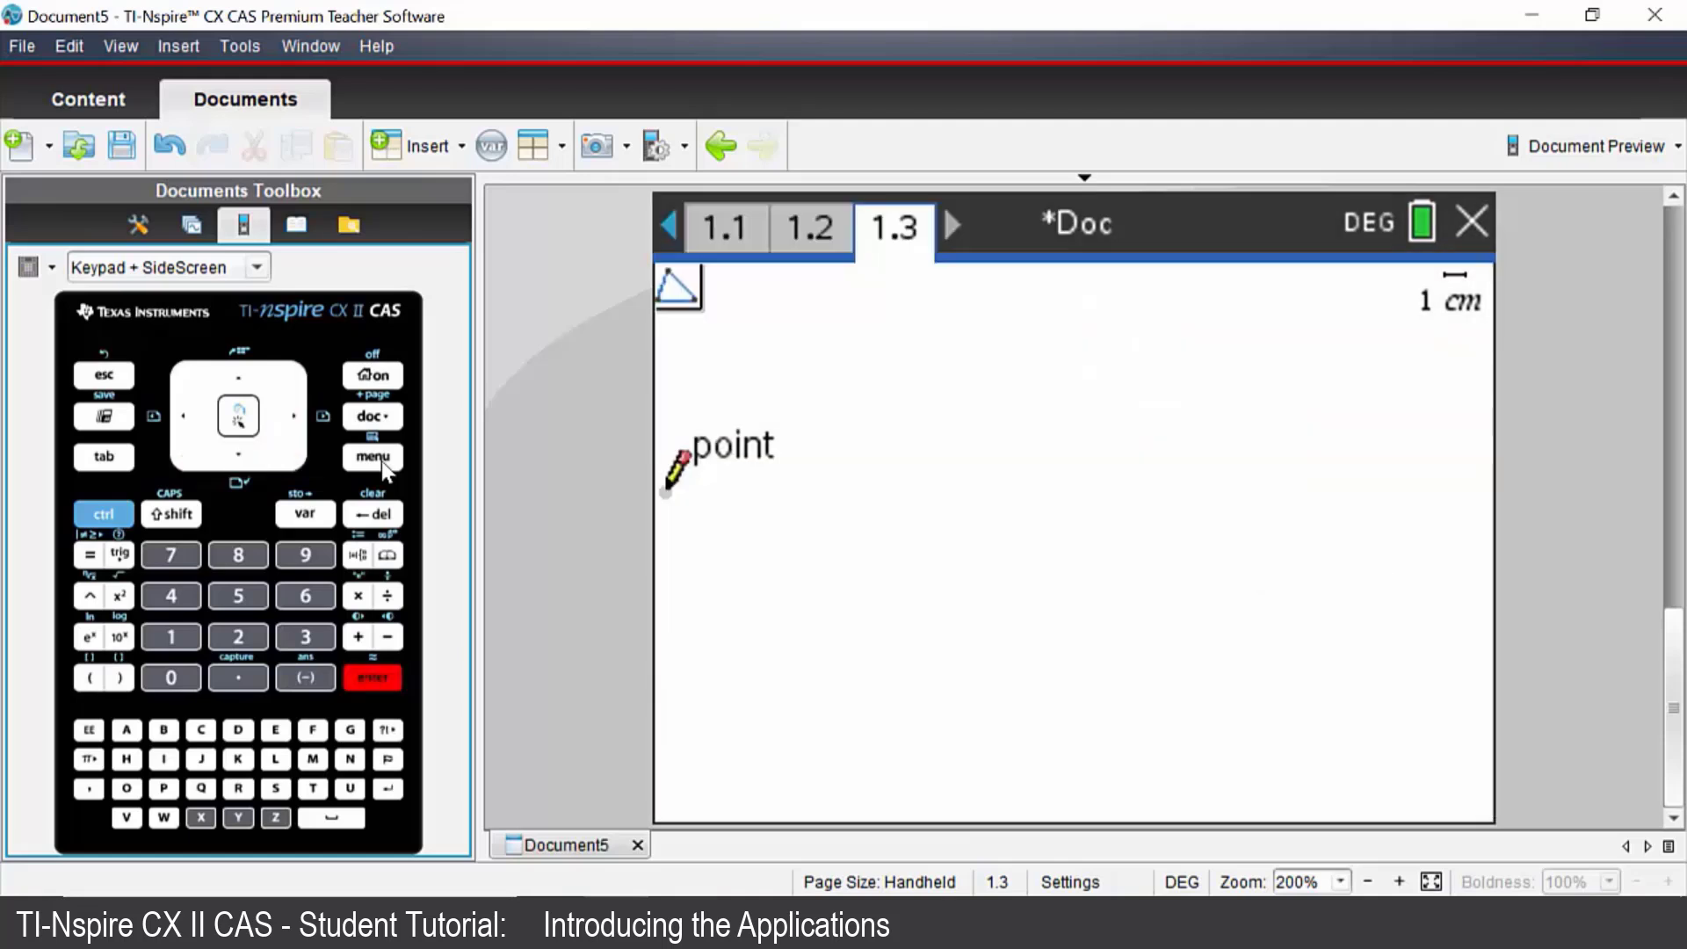
pyautogui.click(935, 394)
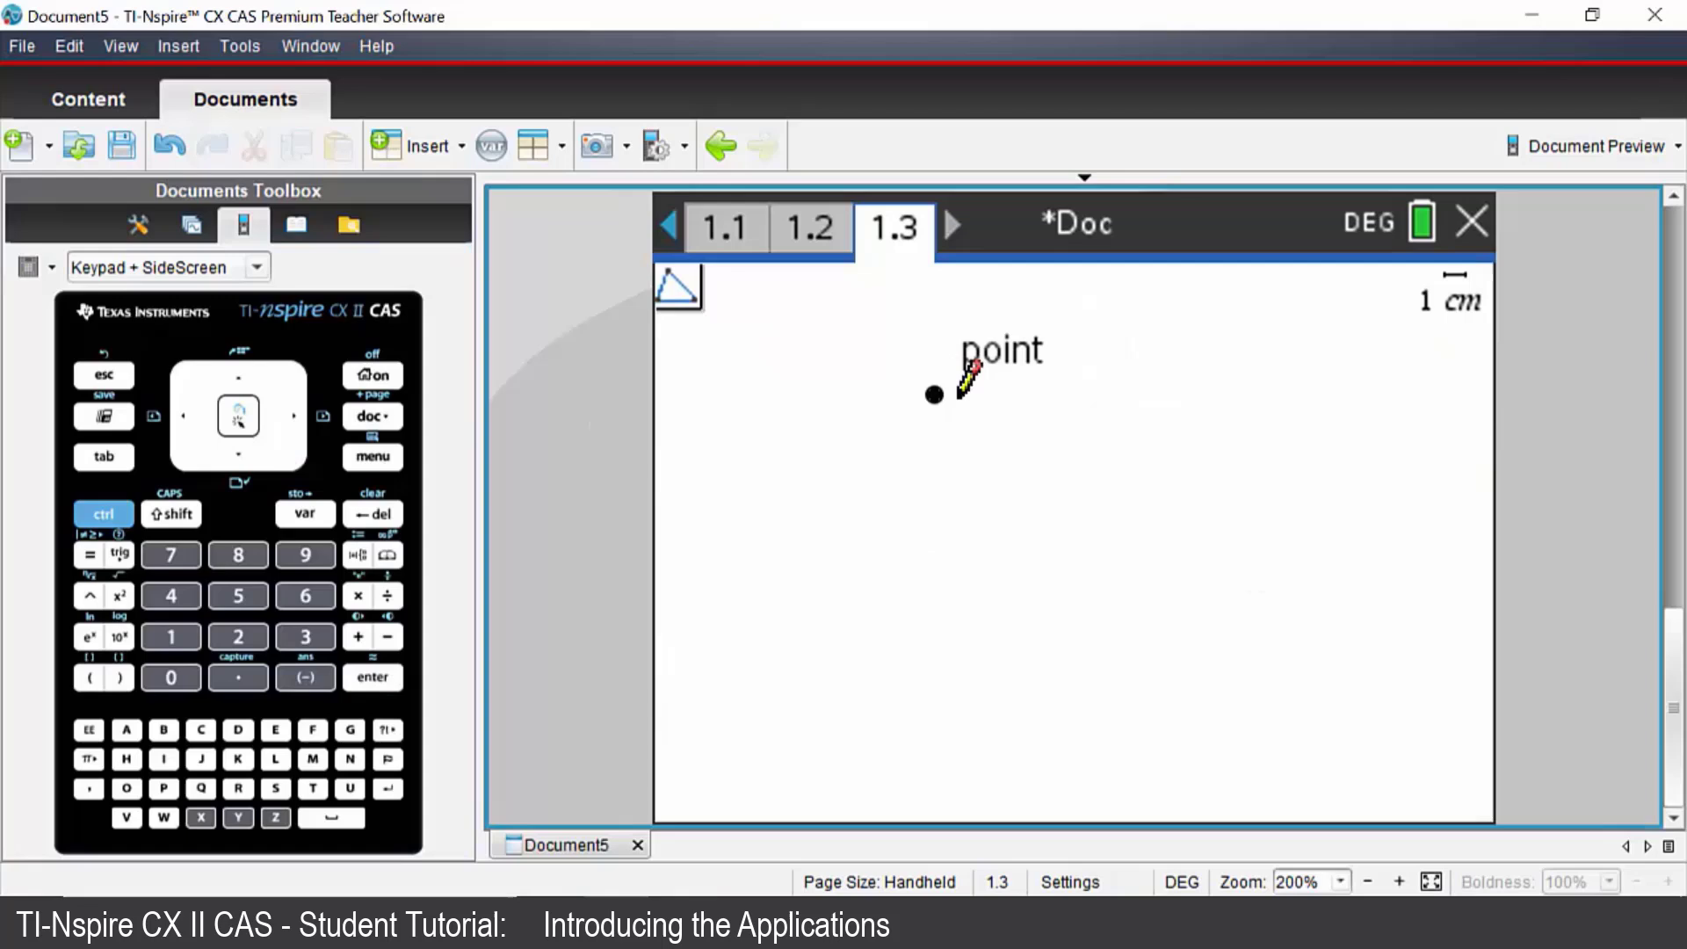
pyautogui.click(1184, 508)
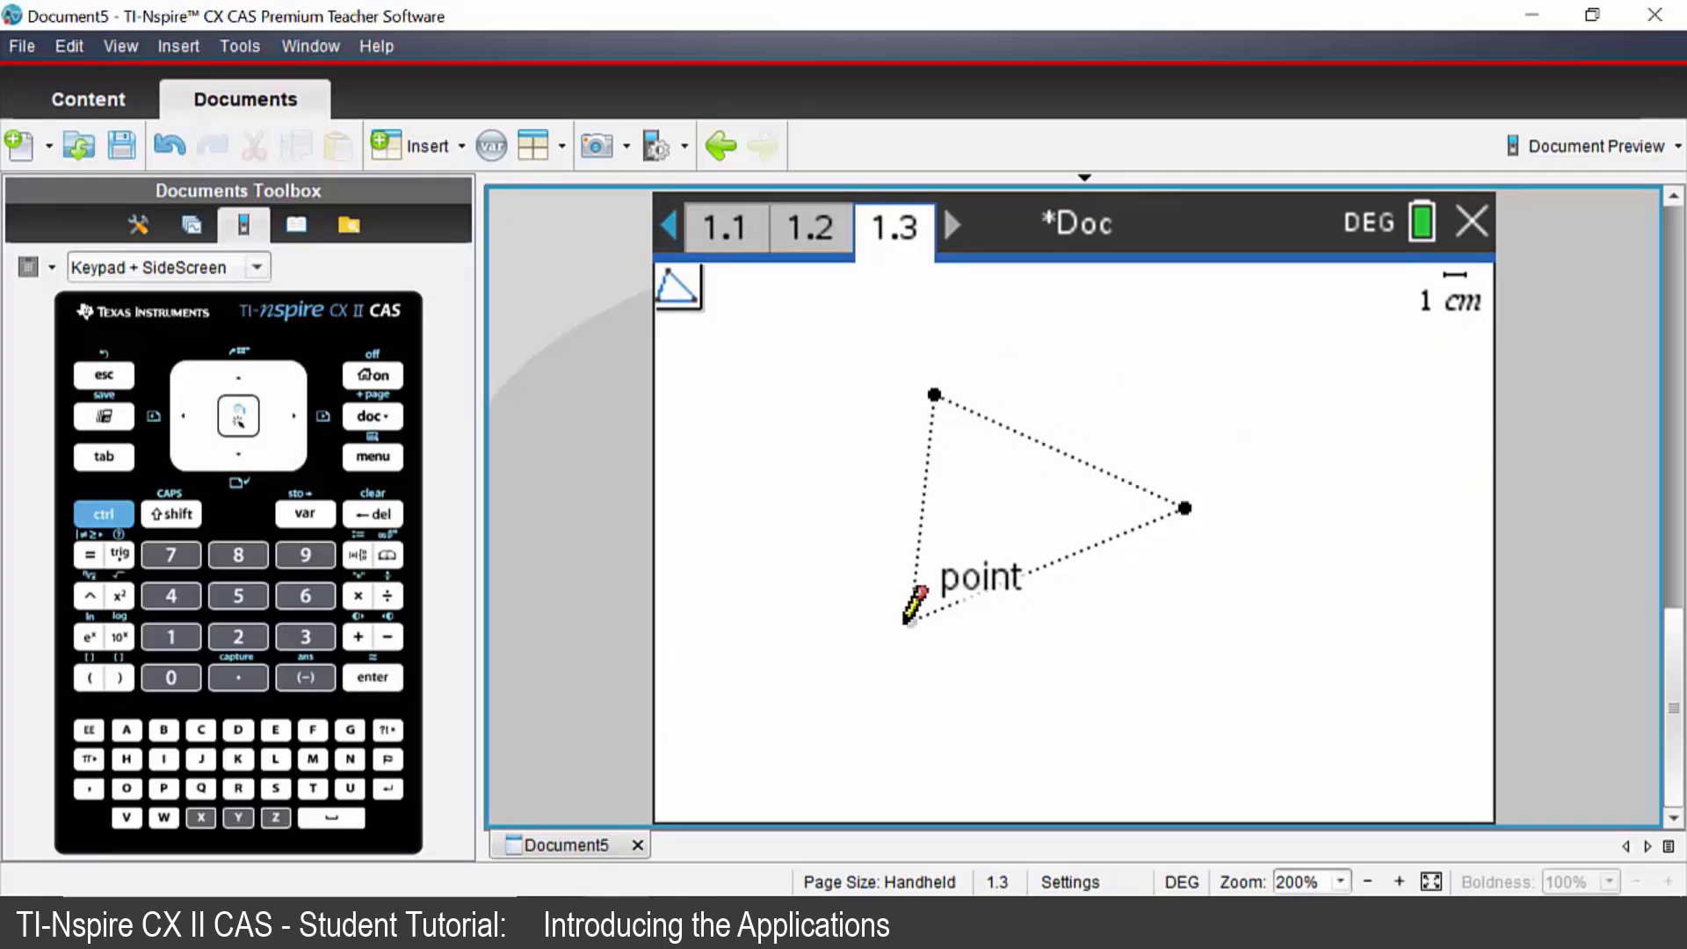
pyautogui.click(867, 647)
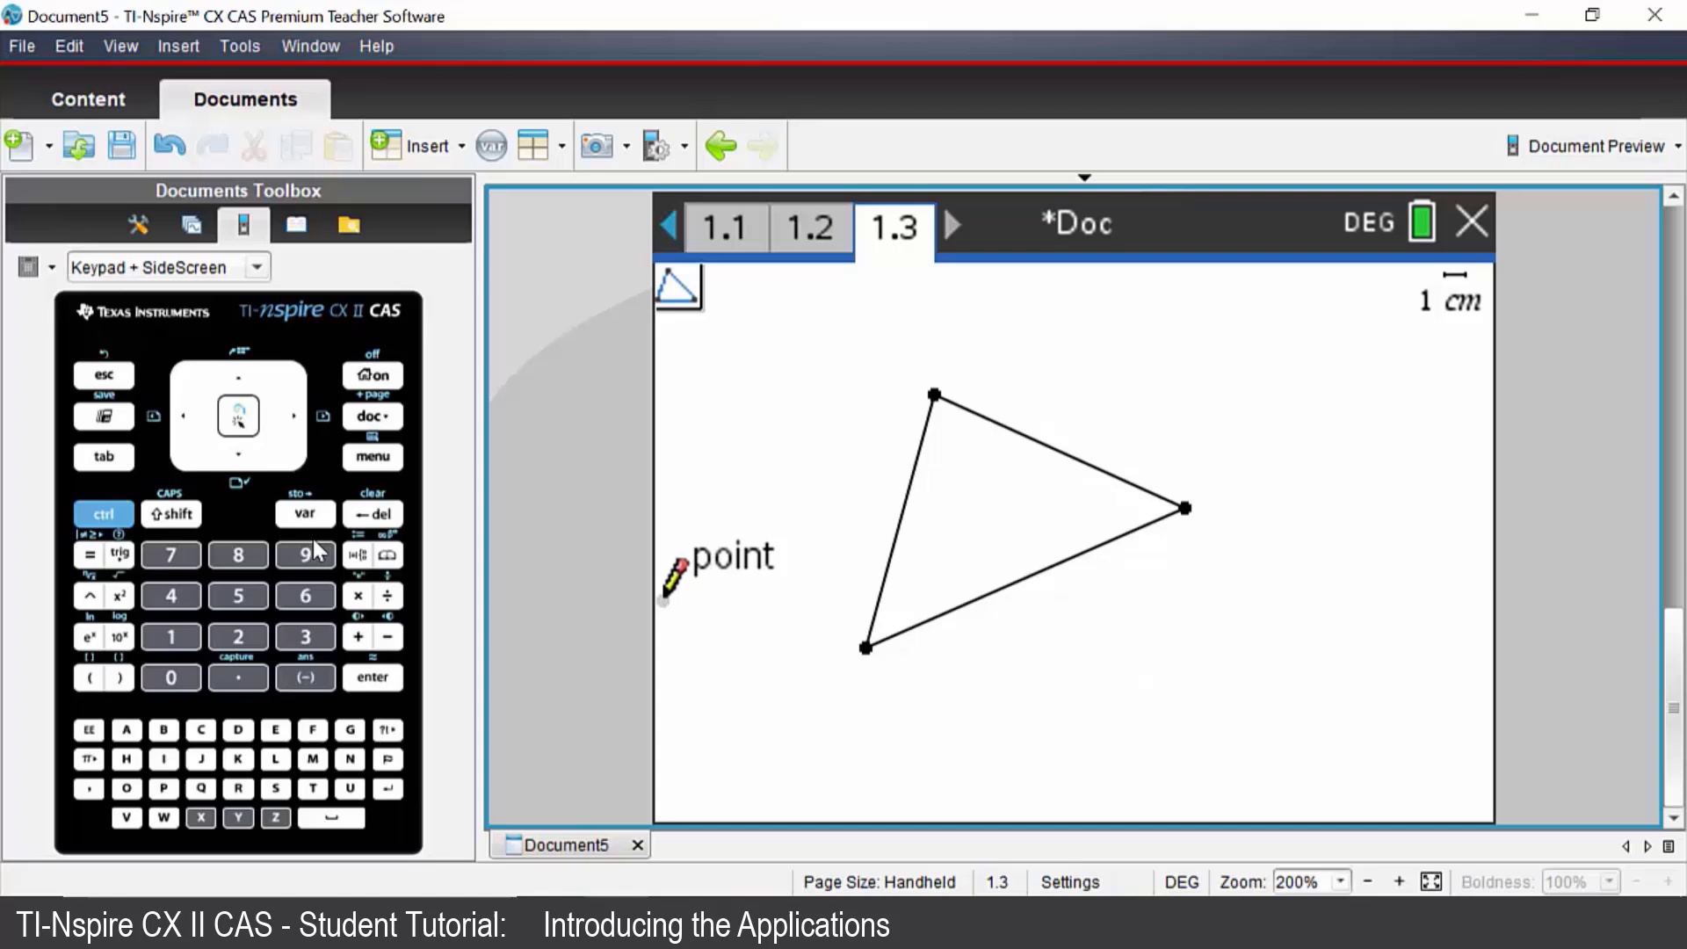
pyautogui.click(104, 514)
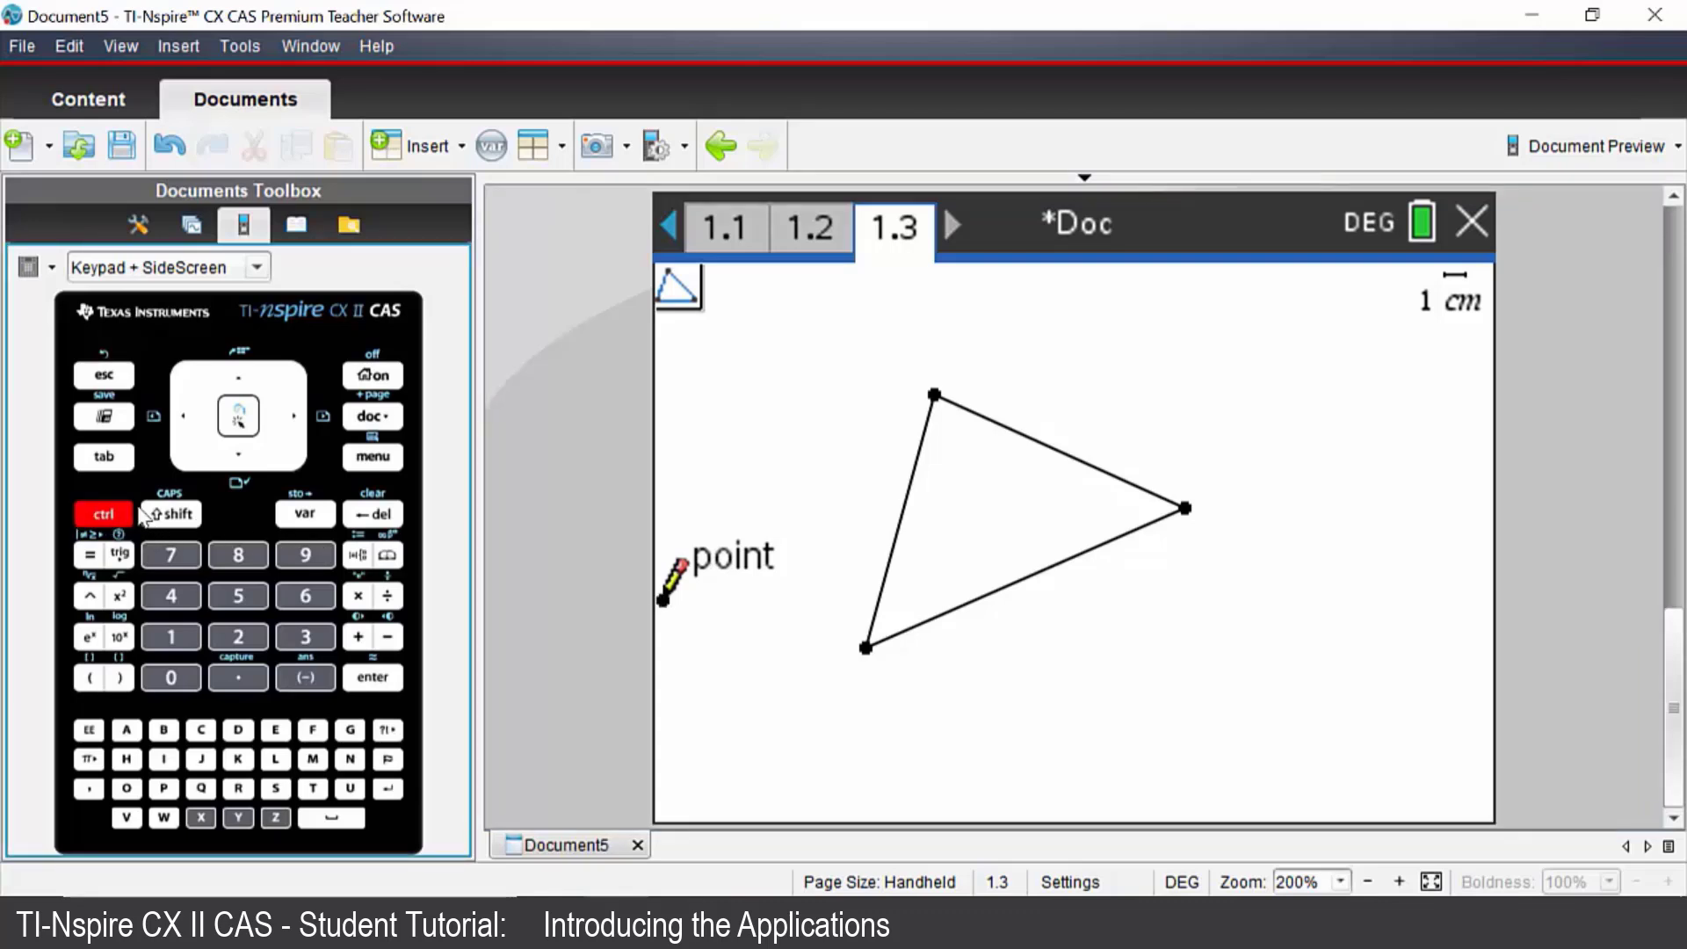
# Add a Lists & Spreadsheet page 1.4 and name column A 'score'.
pyautogui.click(367, 417)
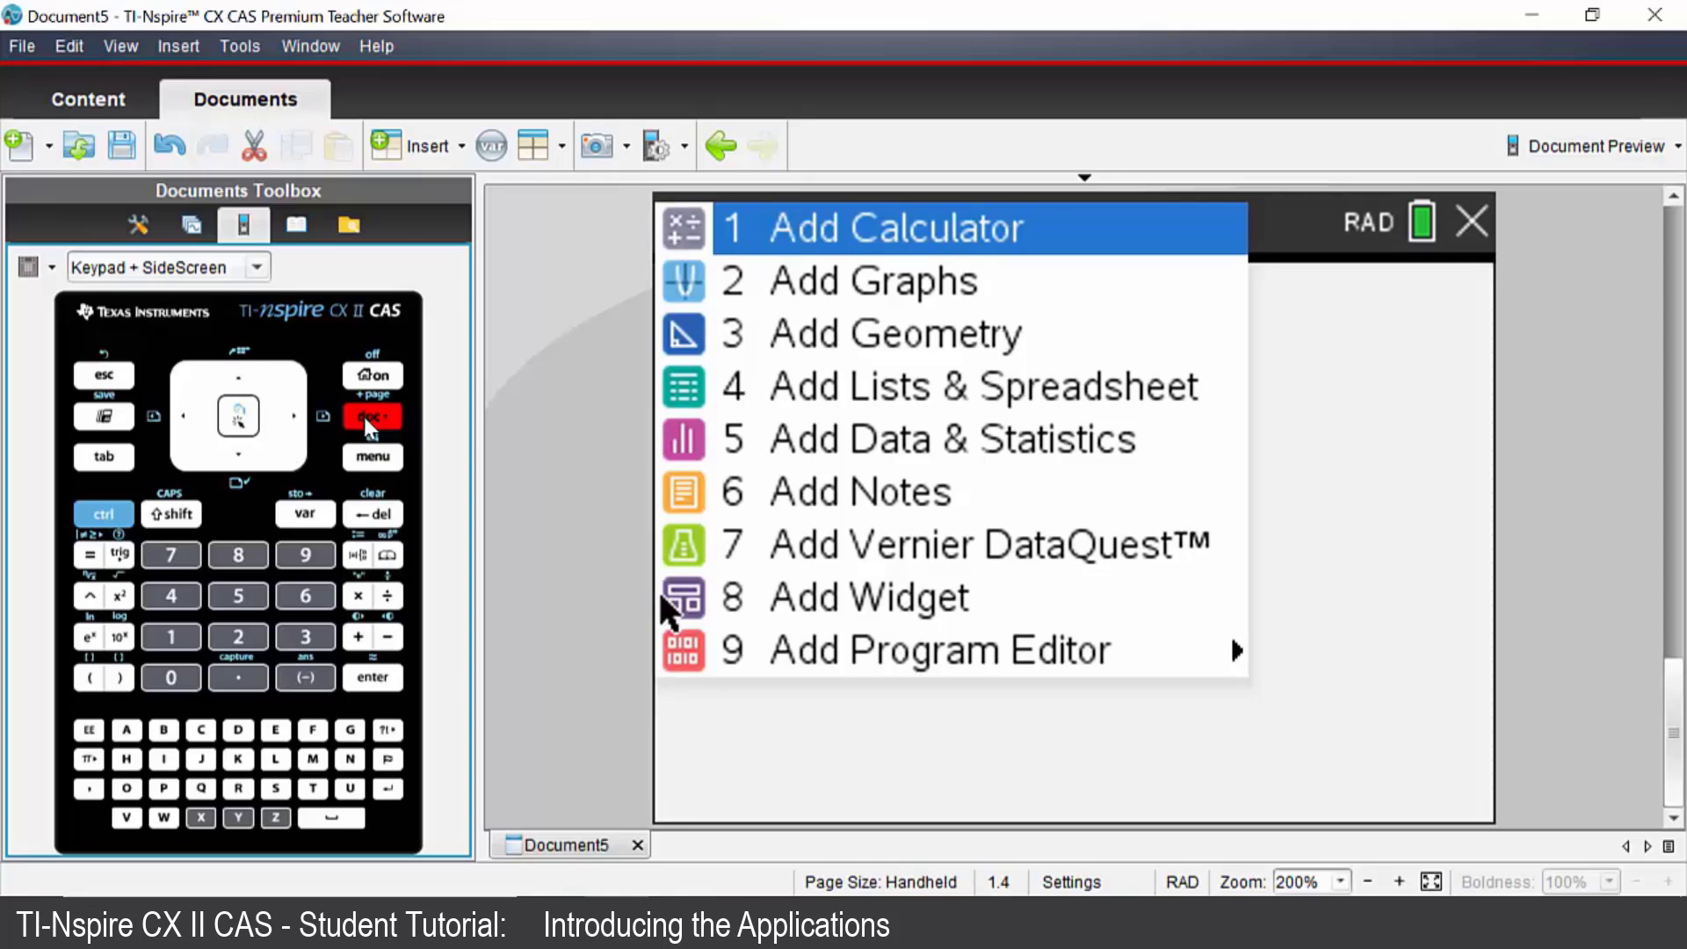
pyautogui.press('Down')
pyautogui.press('Down')
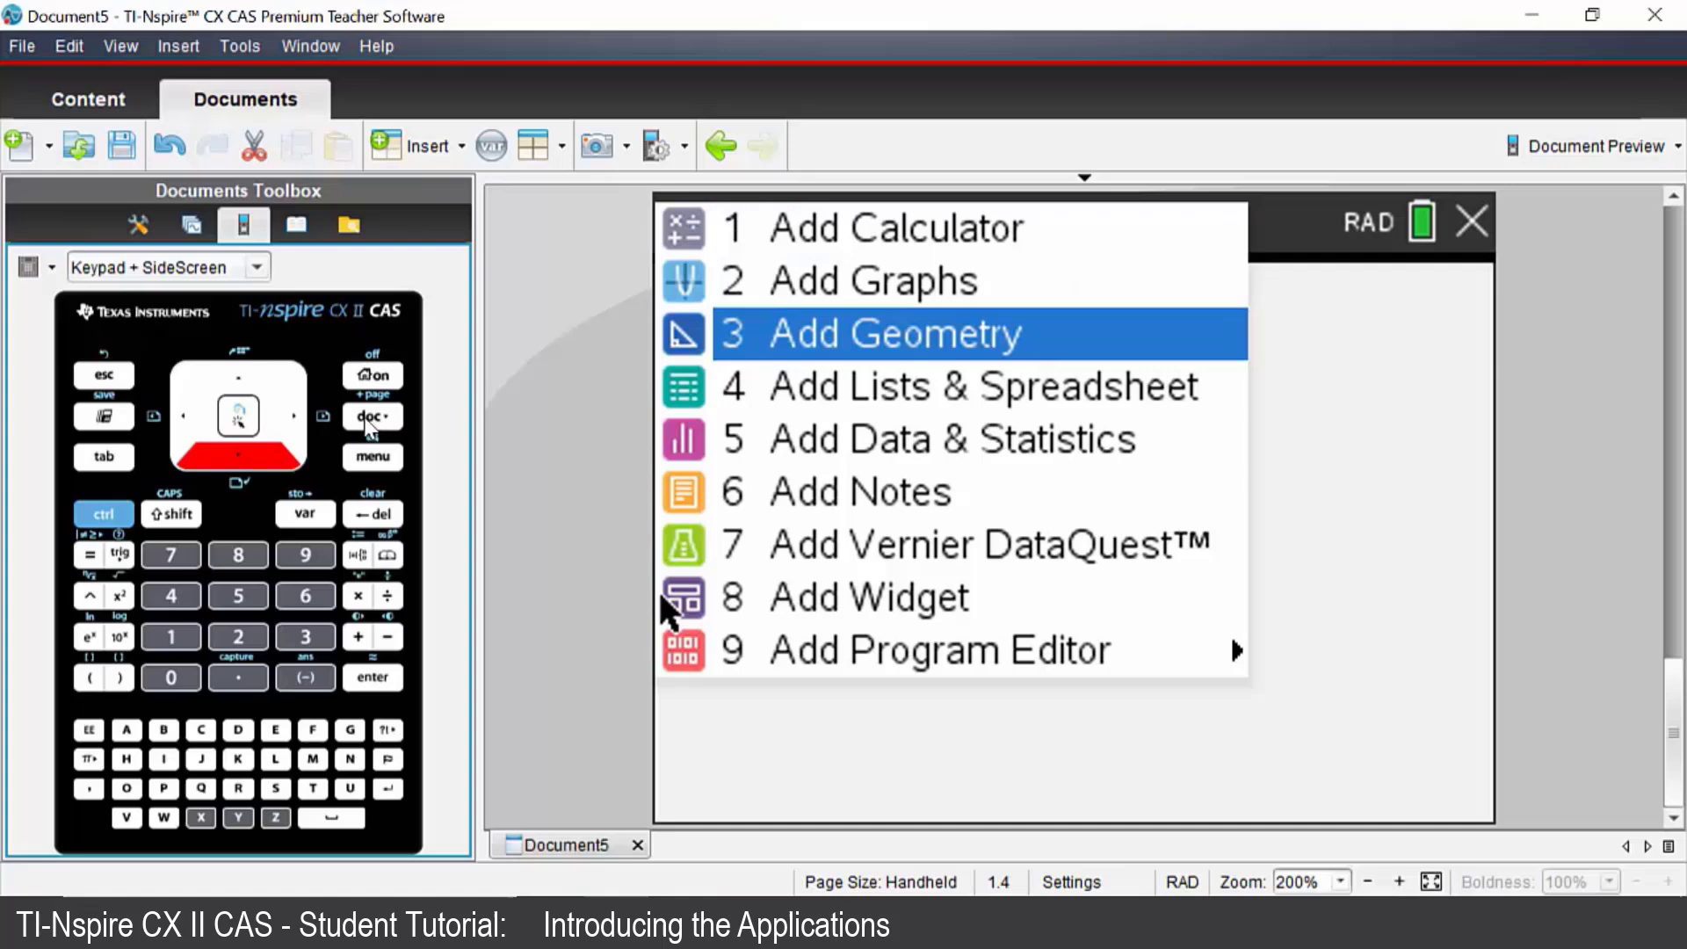
pyautogui.press('Down')
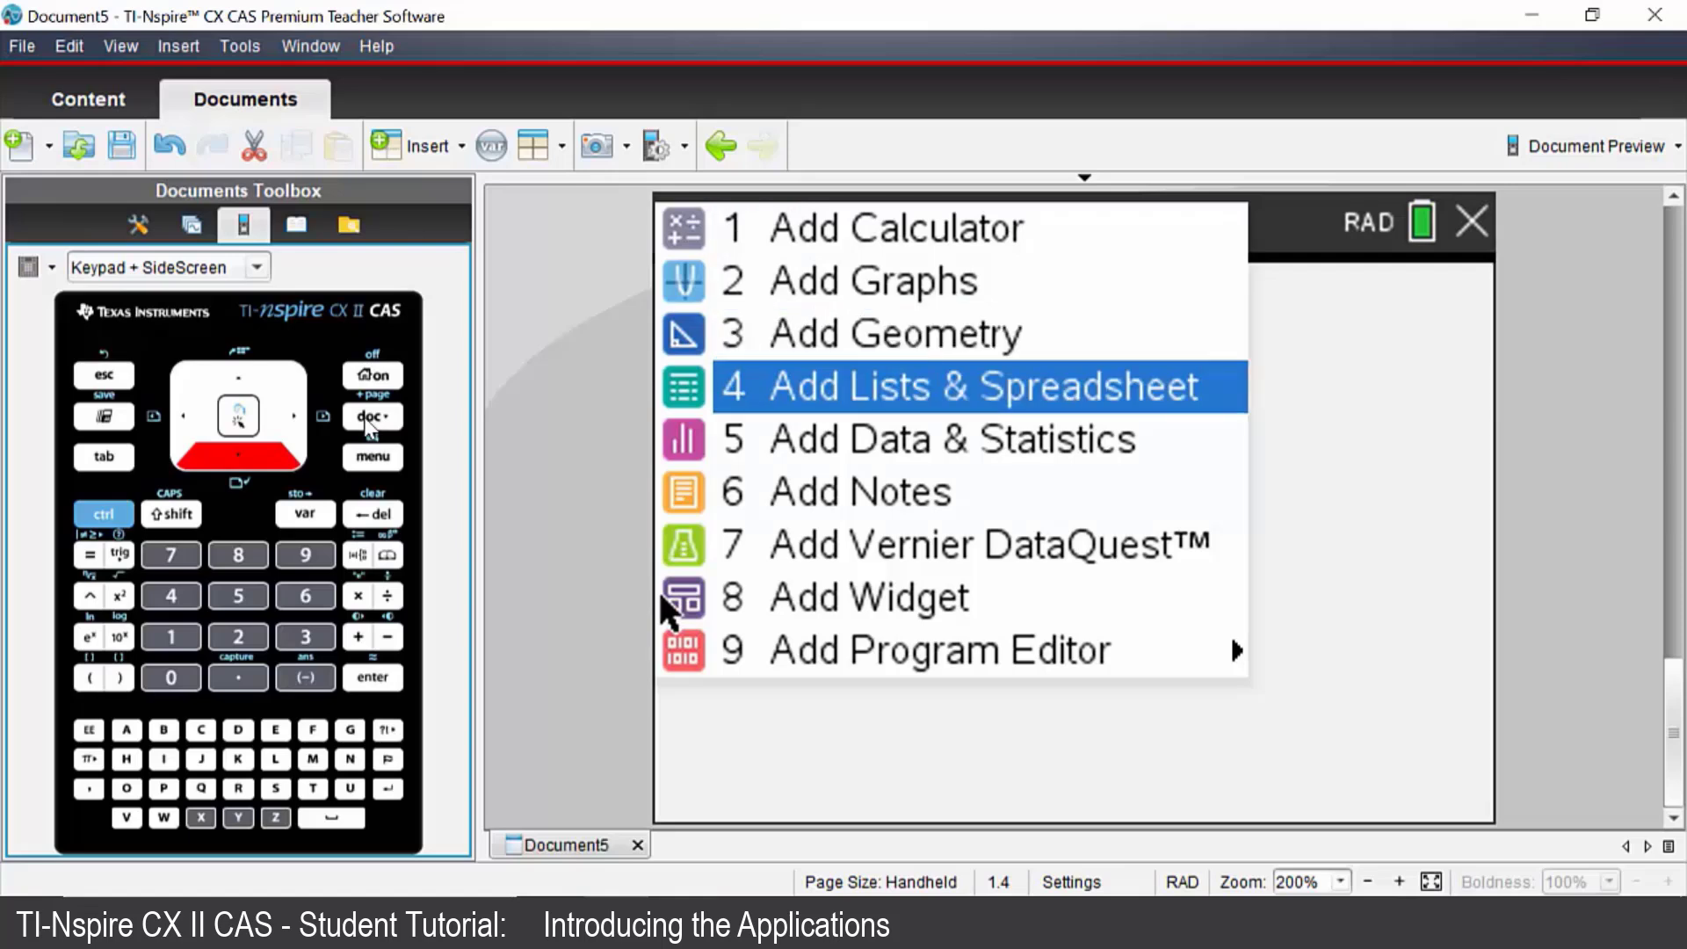
pyautogui.press('Return')
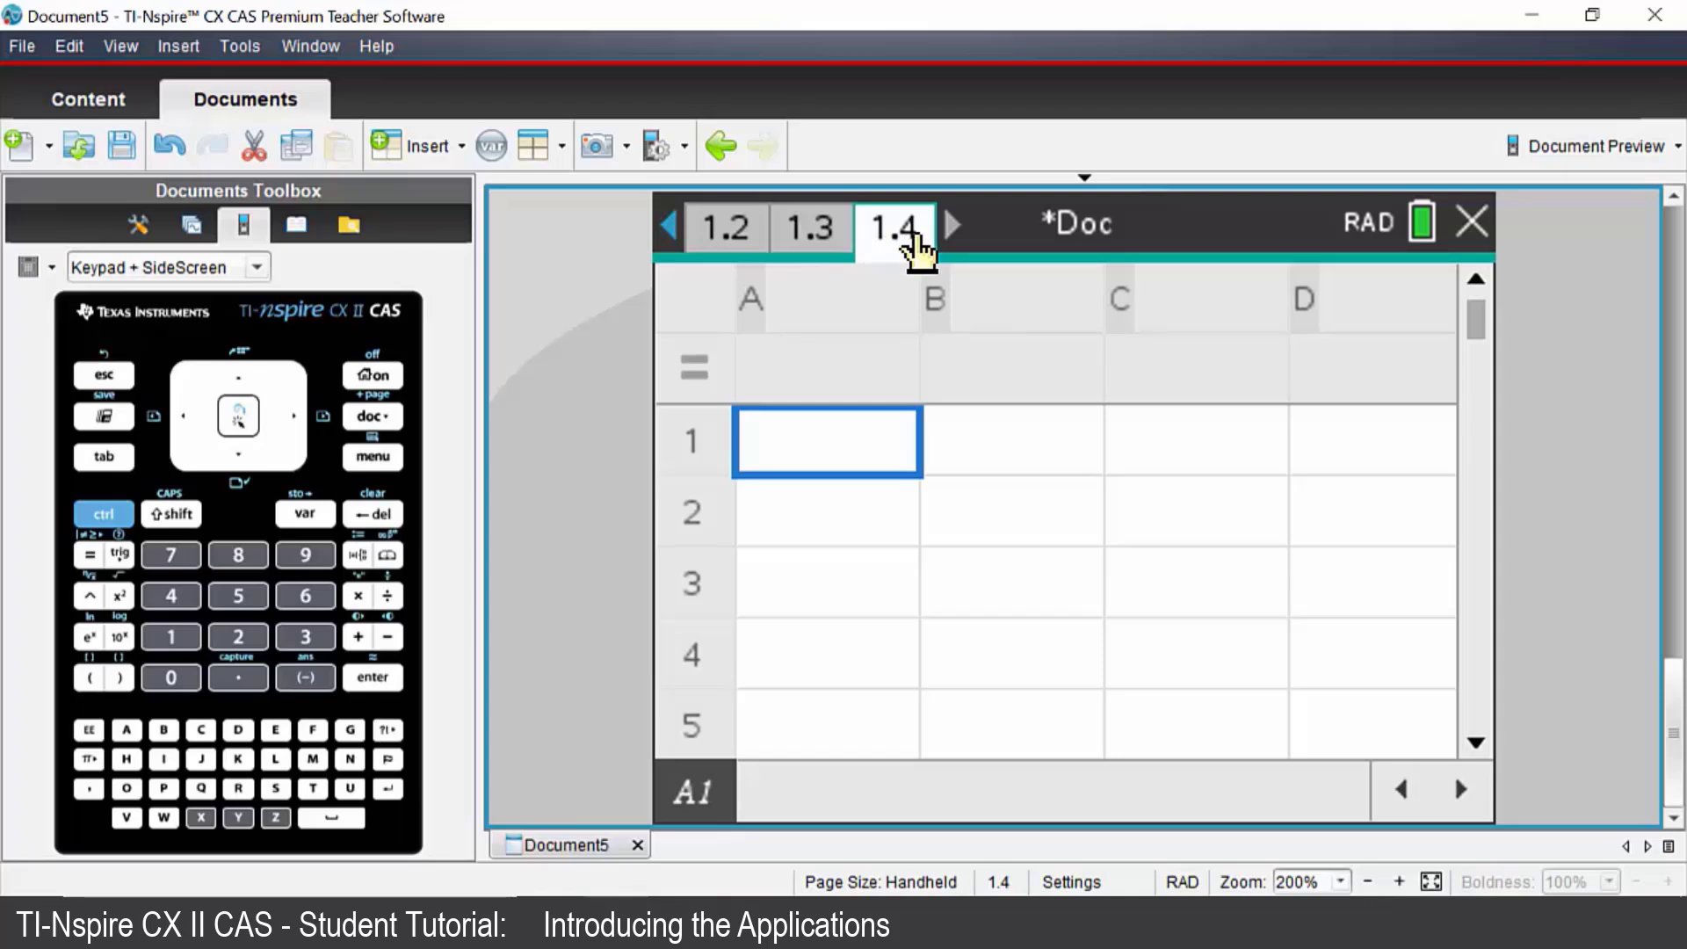
pyautogui.press('Up')
pyautogui.press('Up')
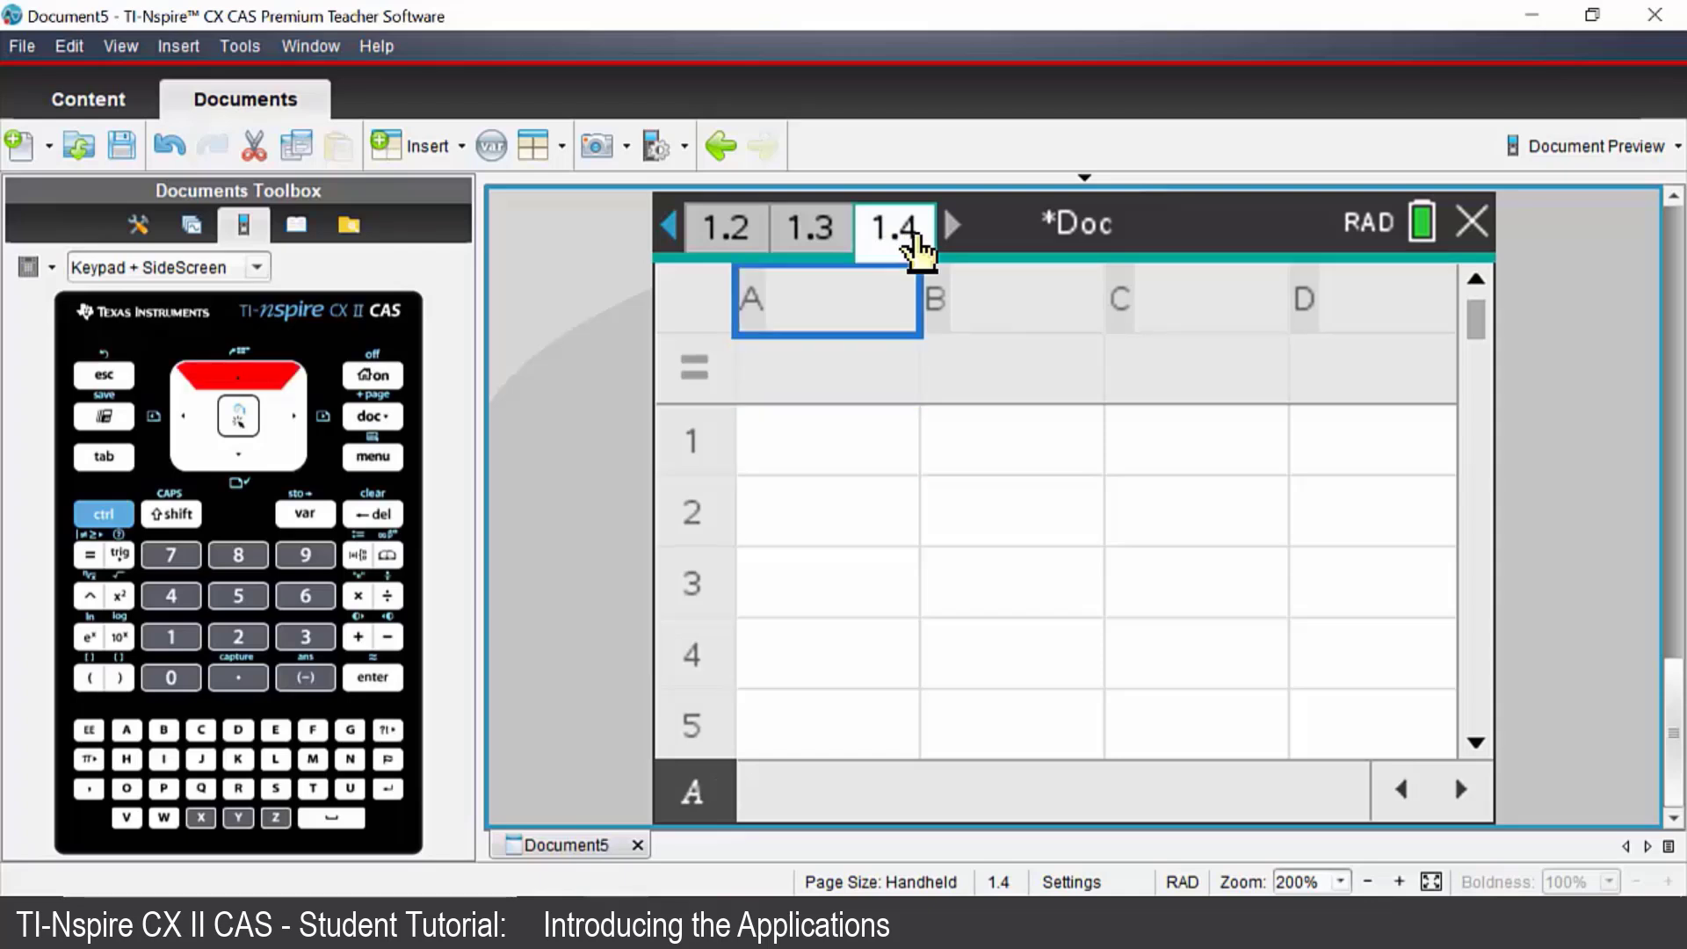
pyautogui.write('score')
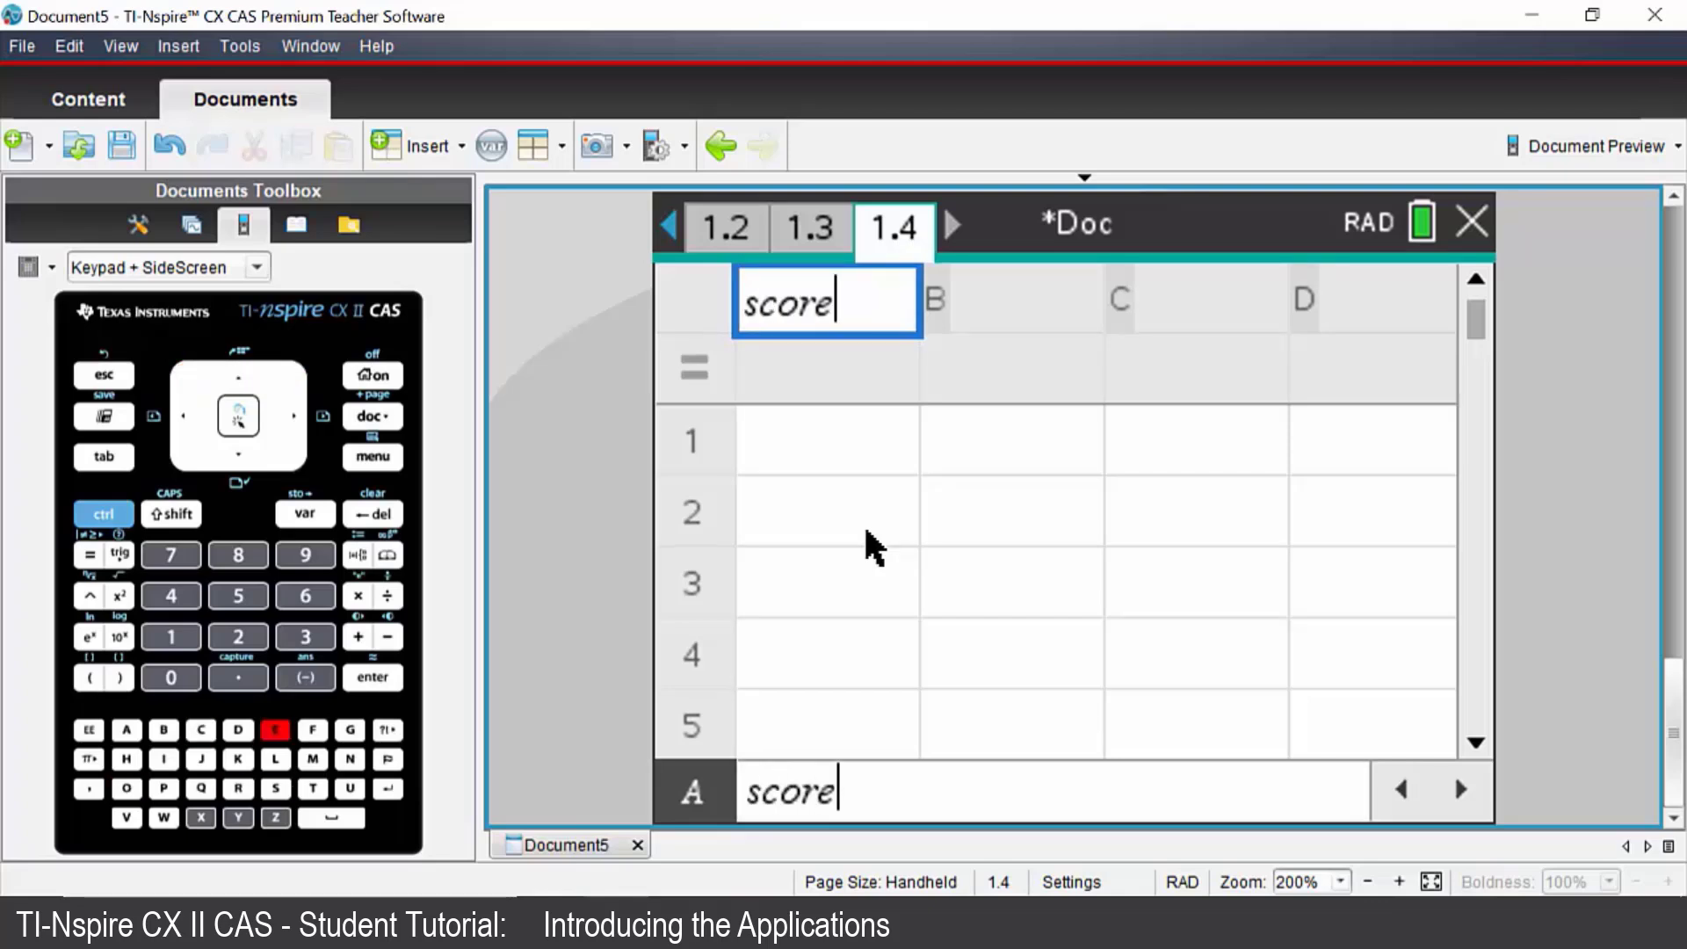
pyautogui.press('Return')
# Enter 3, 4, 5, 6 and 7 into cells A1–A5 of the score column.
pyautogui.press('Down')
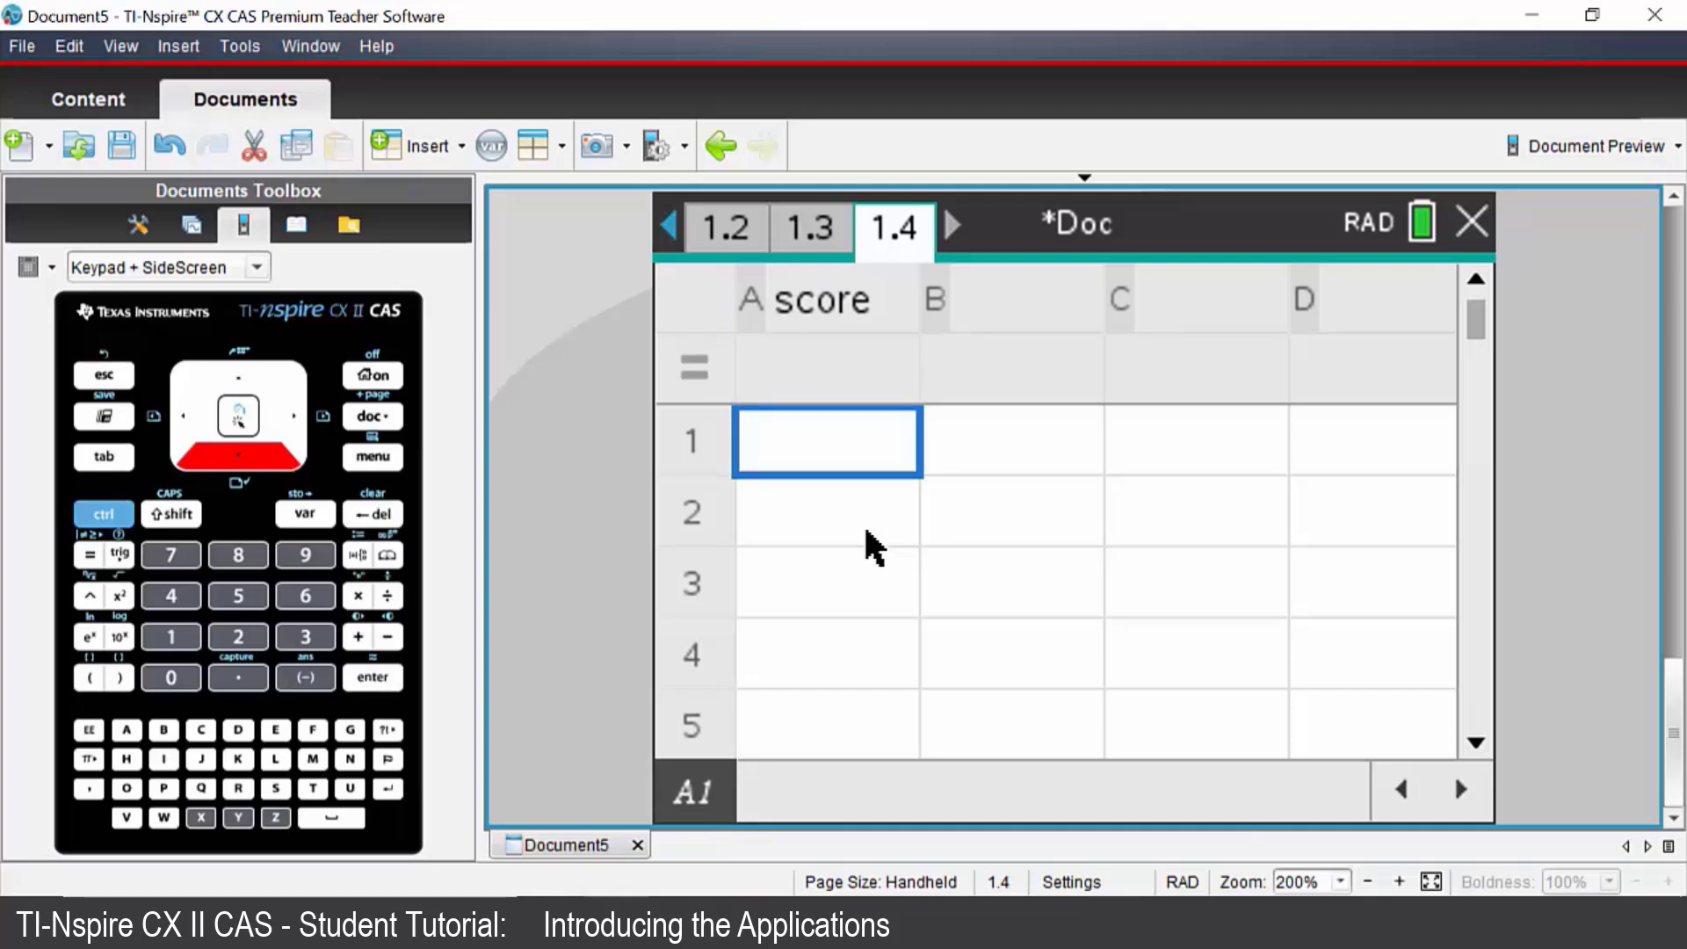
pyautogui.write('3')
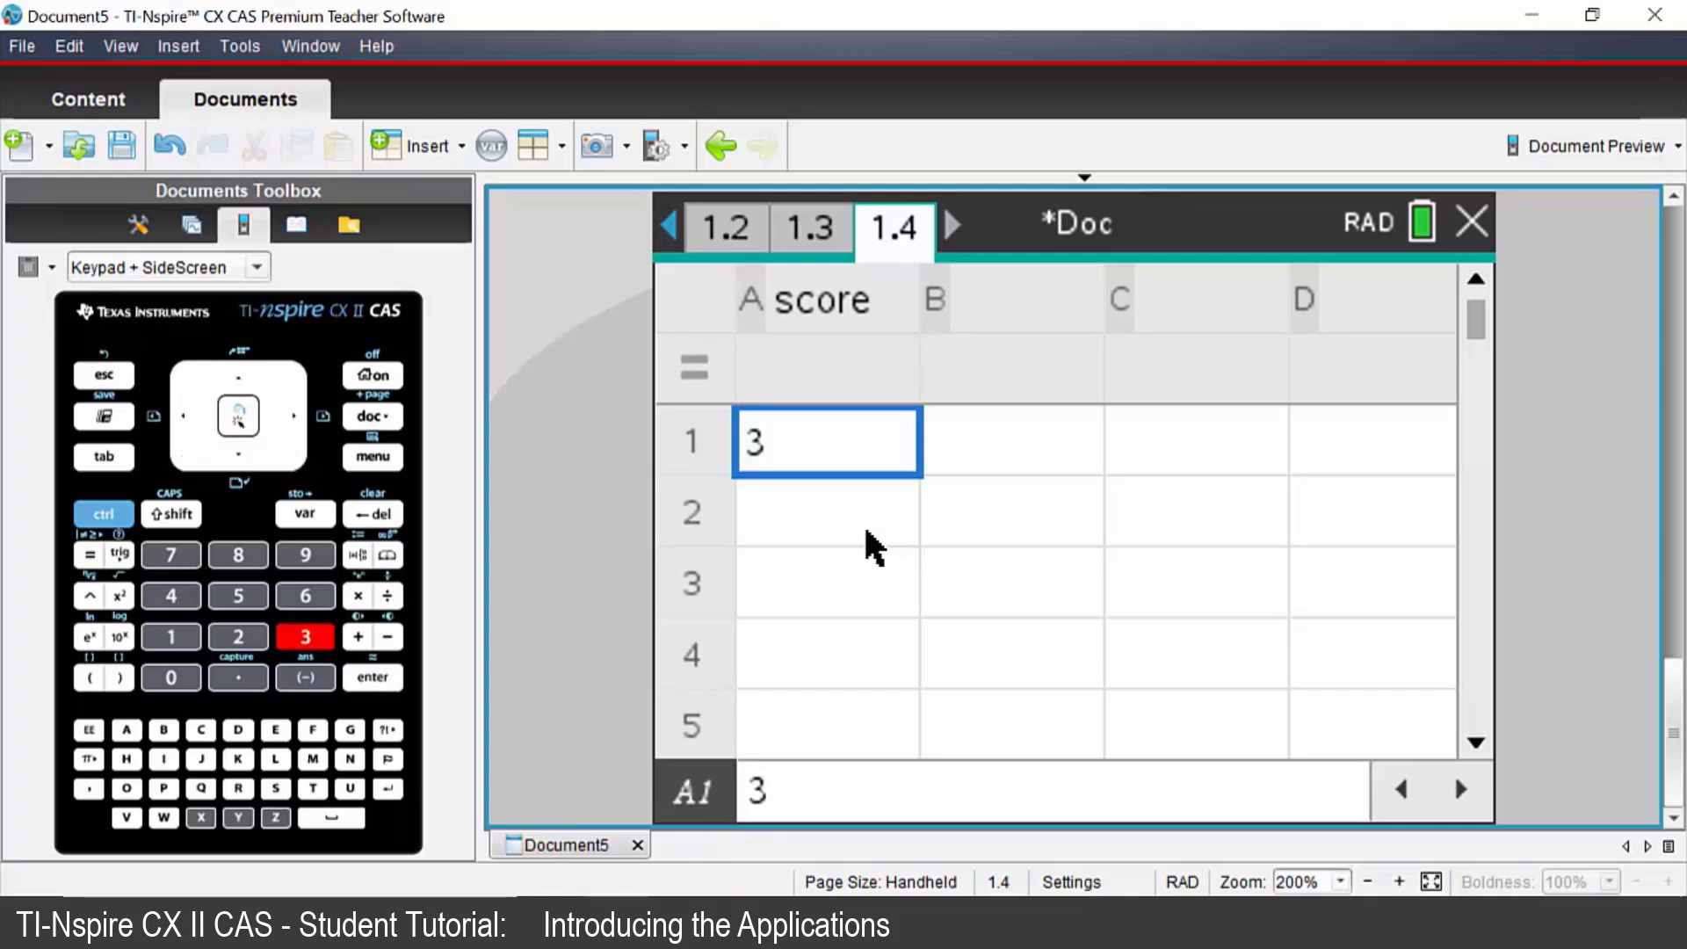
pyautogui.press('Return')
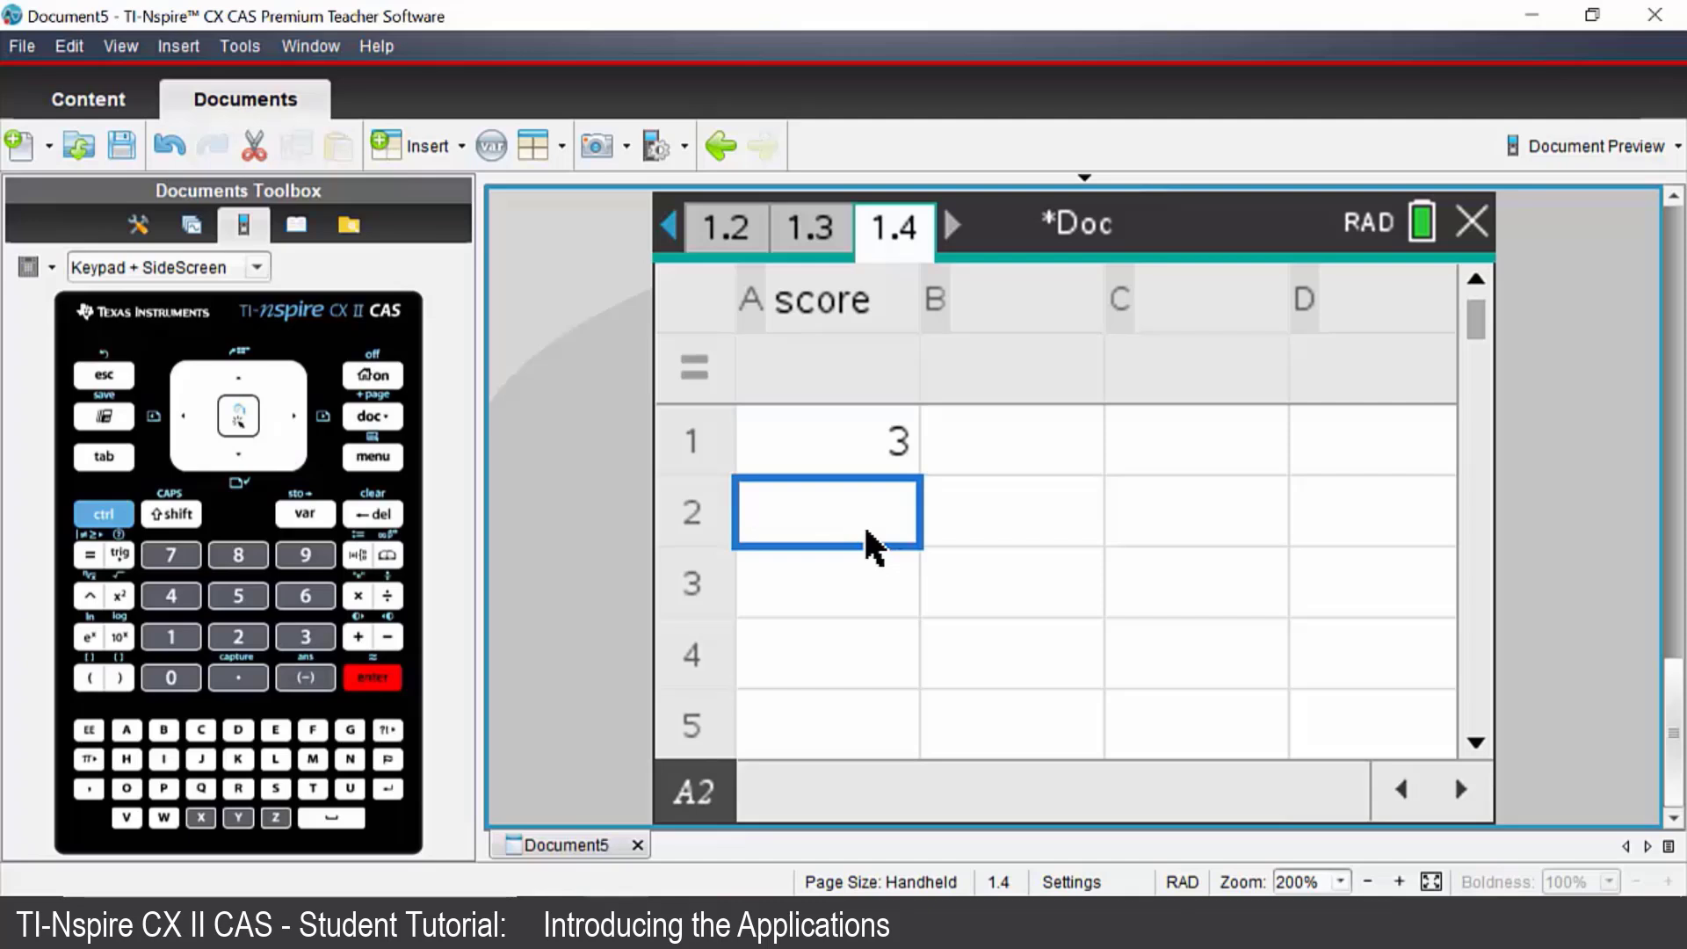
pyautogui.write('4')
pyautogui.press('Return')
pyautogui.write('5')
pyautogui.press('Return')
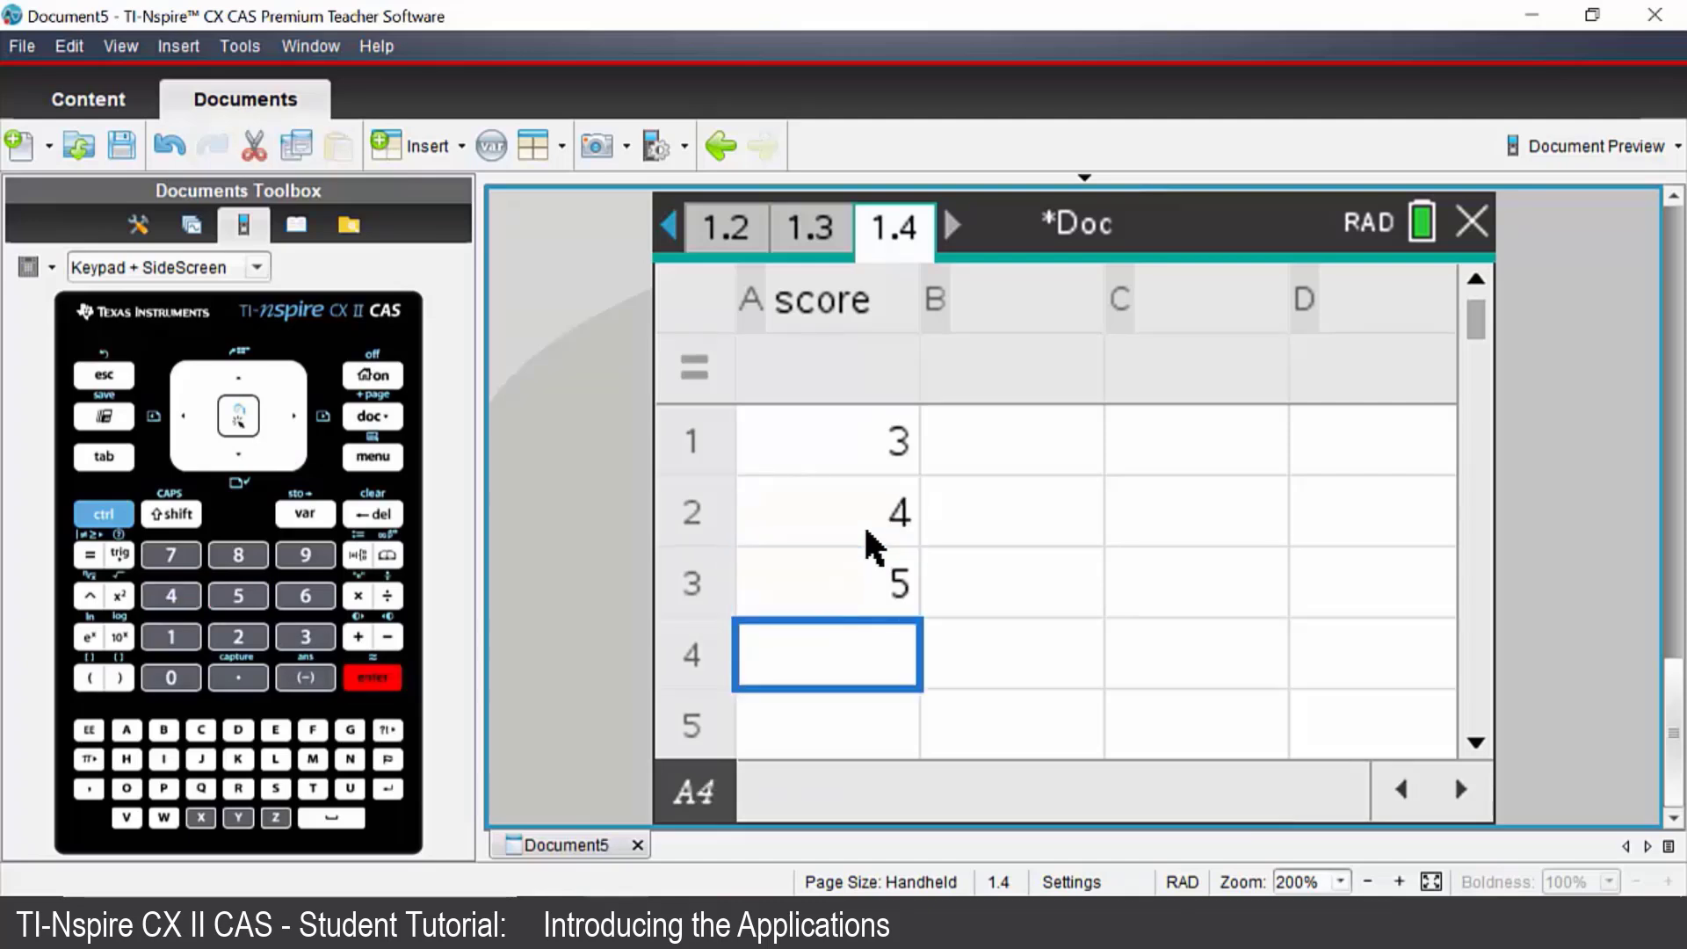
pyautogui.write('6')
pyautogui.press('Return')
pyautogui.write('7')
pyautogui.press('Return')
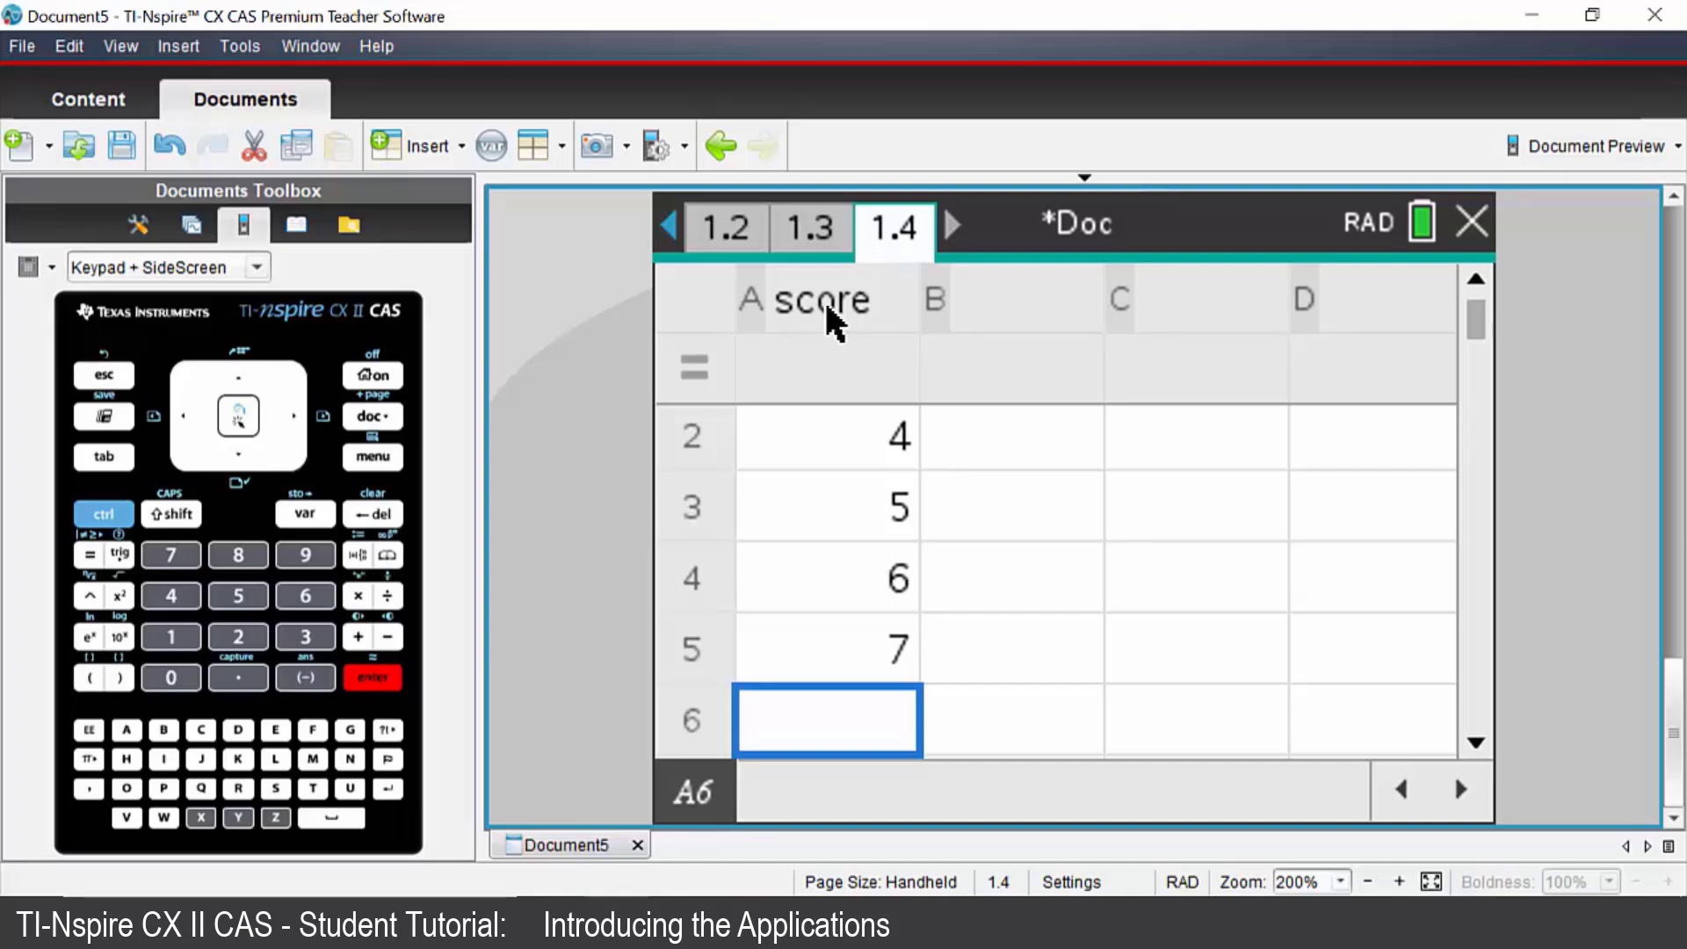
# Return to Calculator page 1.1 through the page sorter.
pyautogui.click(102, 516)
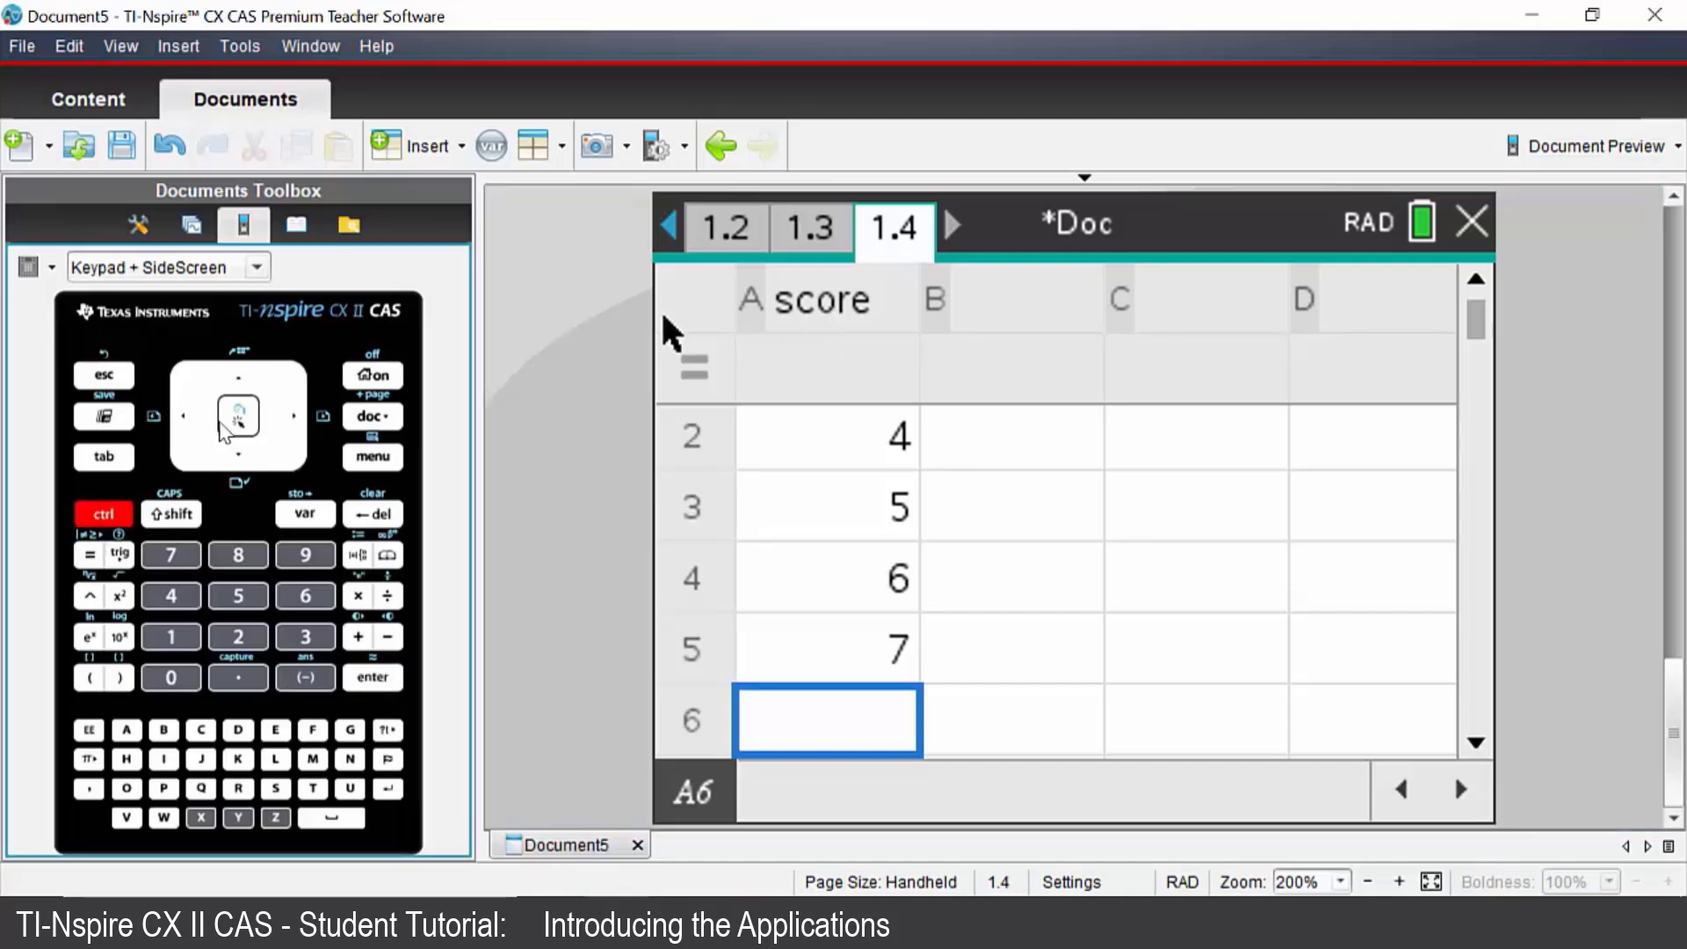
pyautogui.click(244, 383)
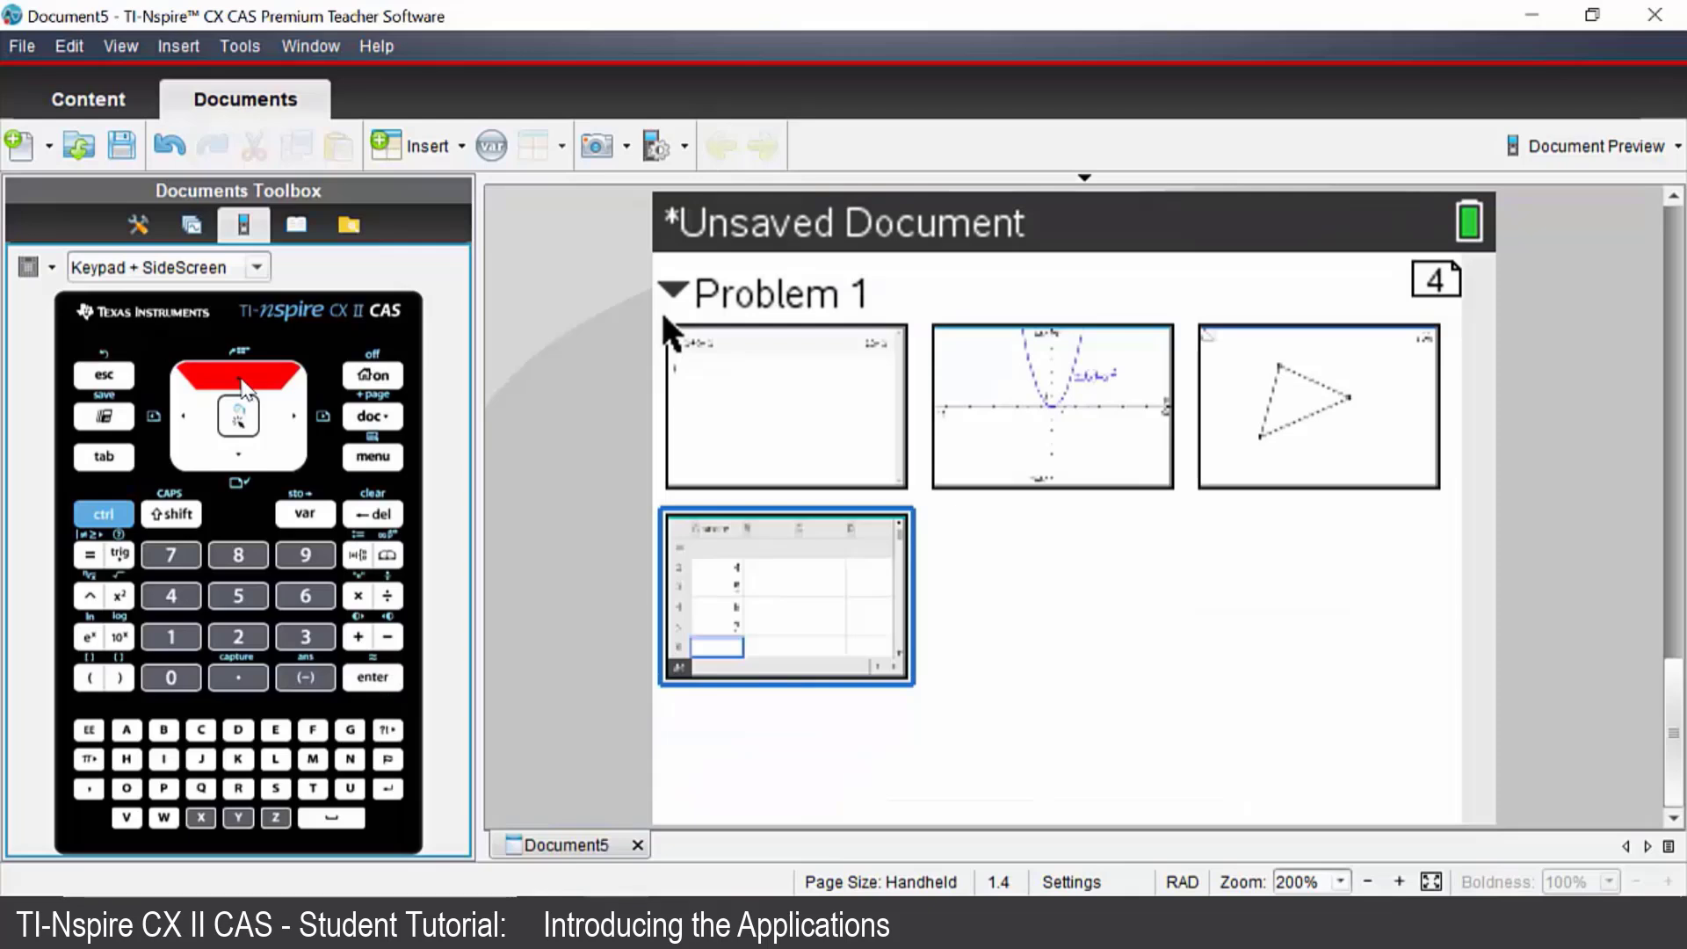
pyautogui.click(243, 381)
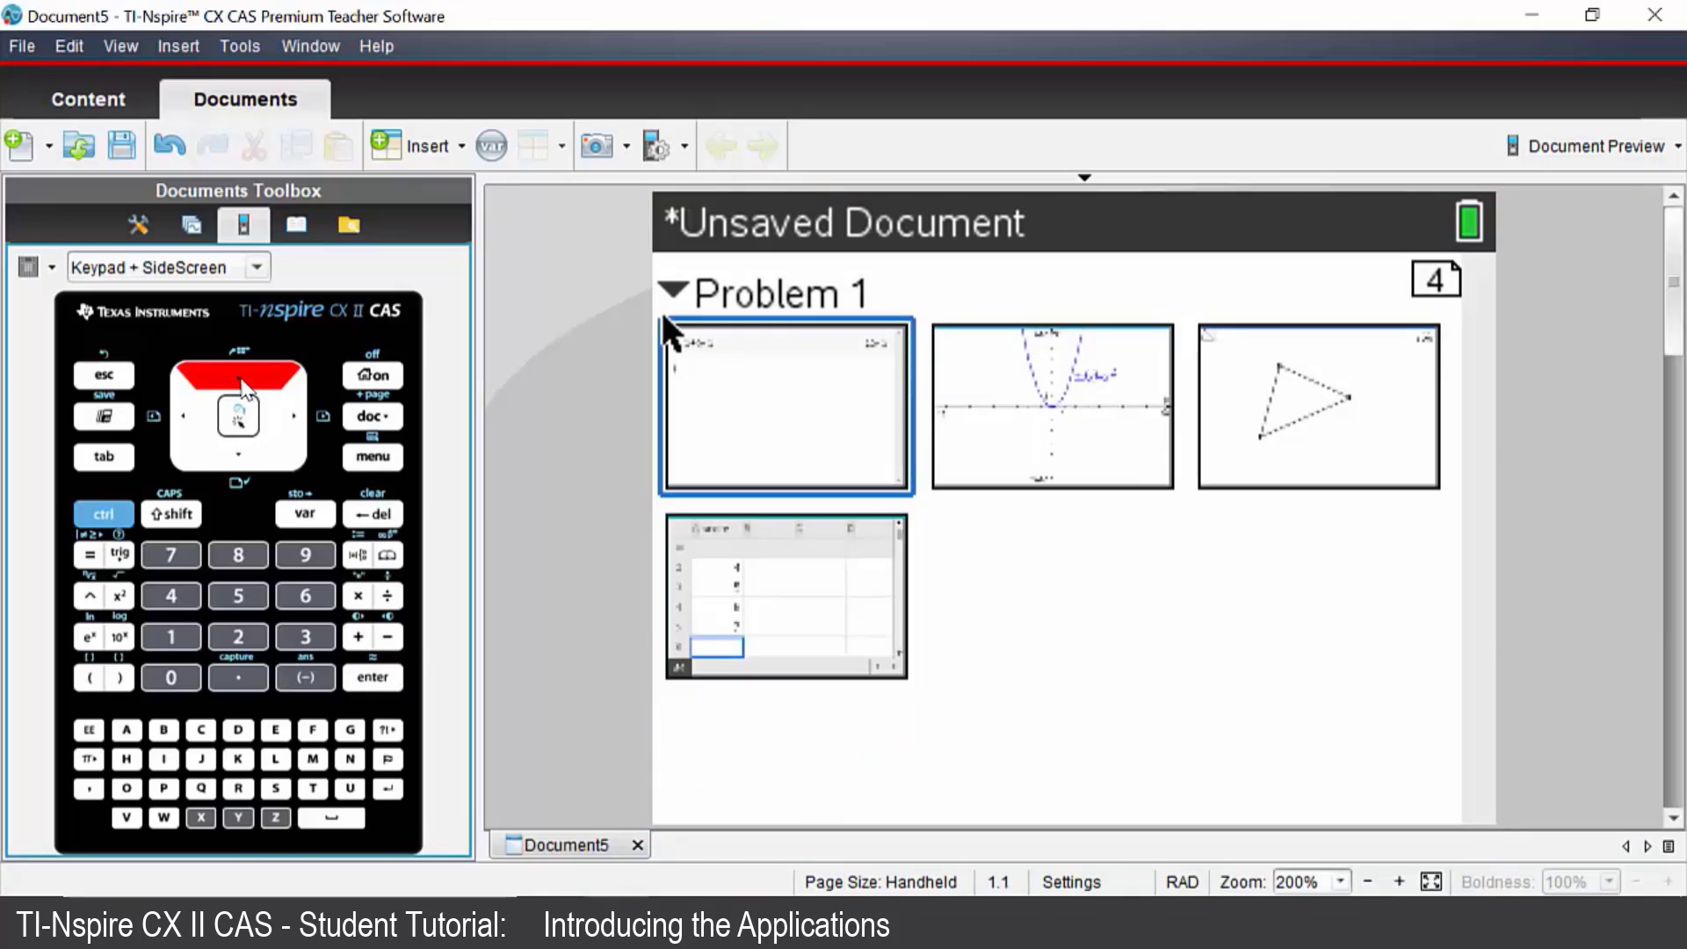
pyautogui.doubleClick(795, 397)
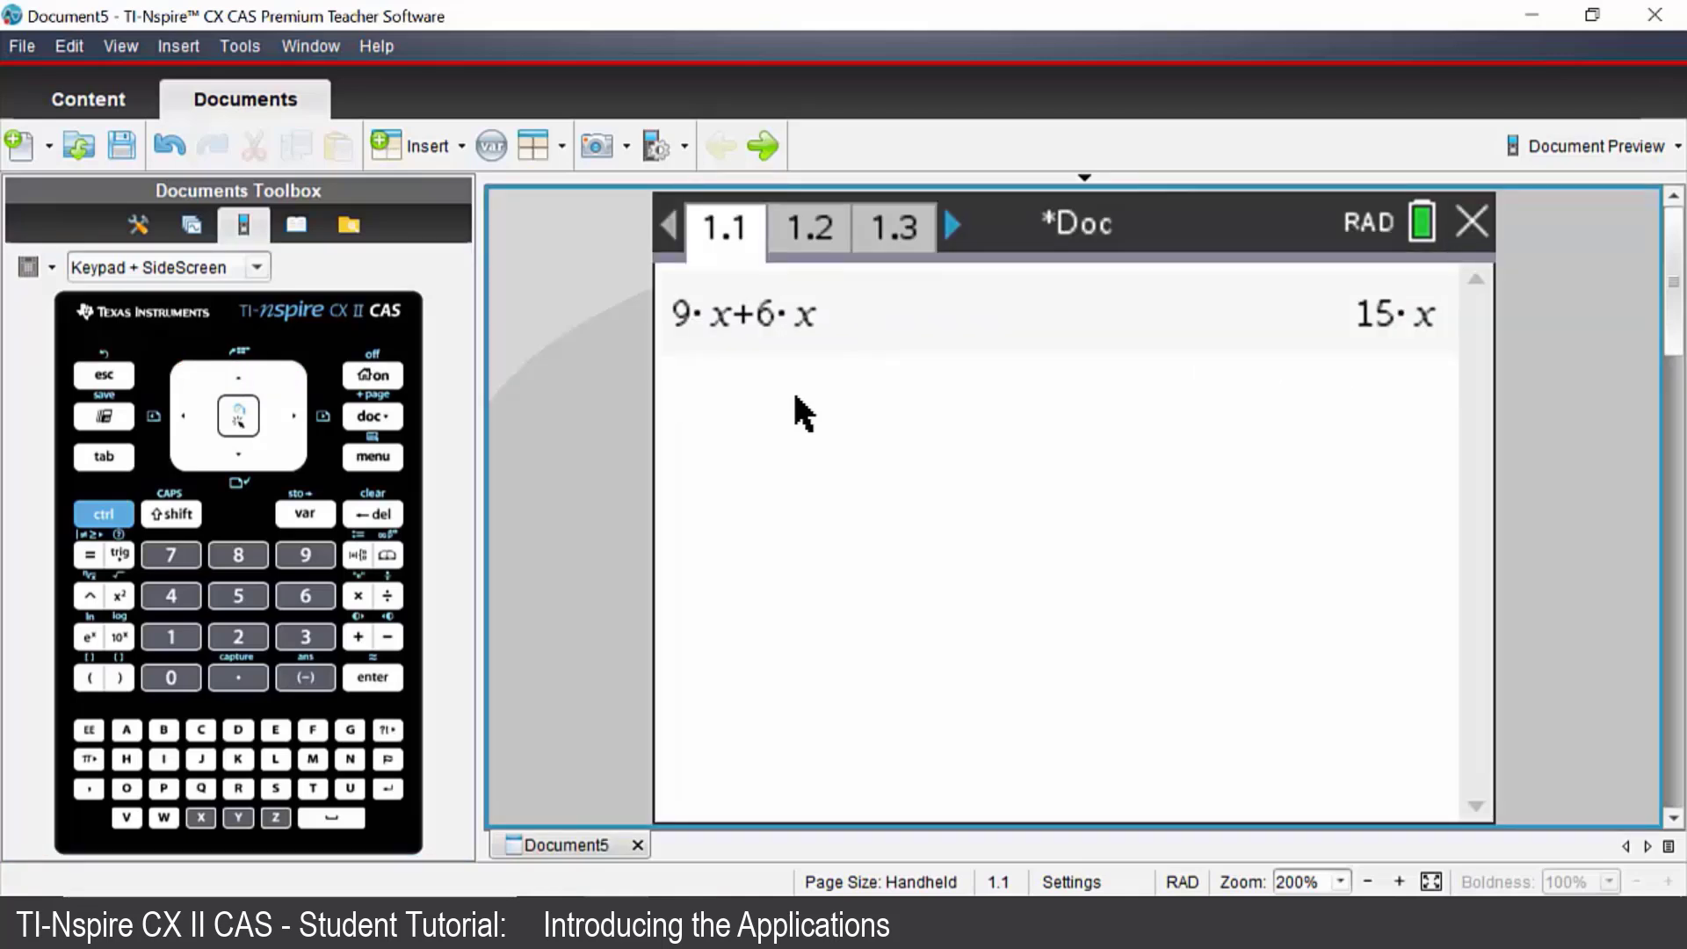
# Insert the score variable from the variables list and evaluate it to {3,4,5,6,7}.
pyautogui.write('score')
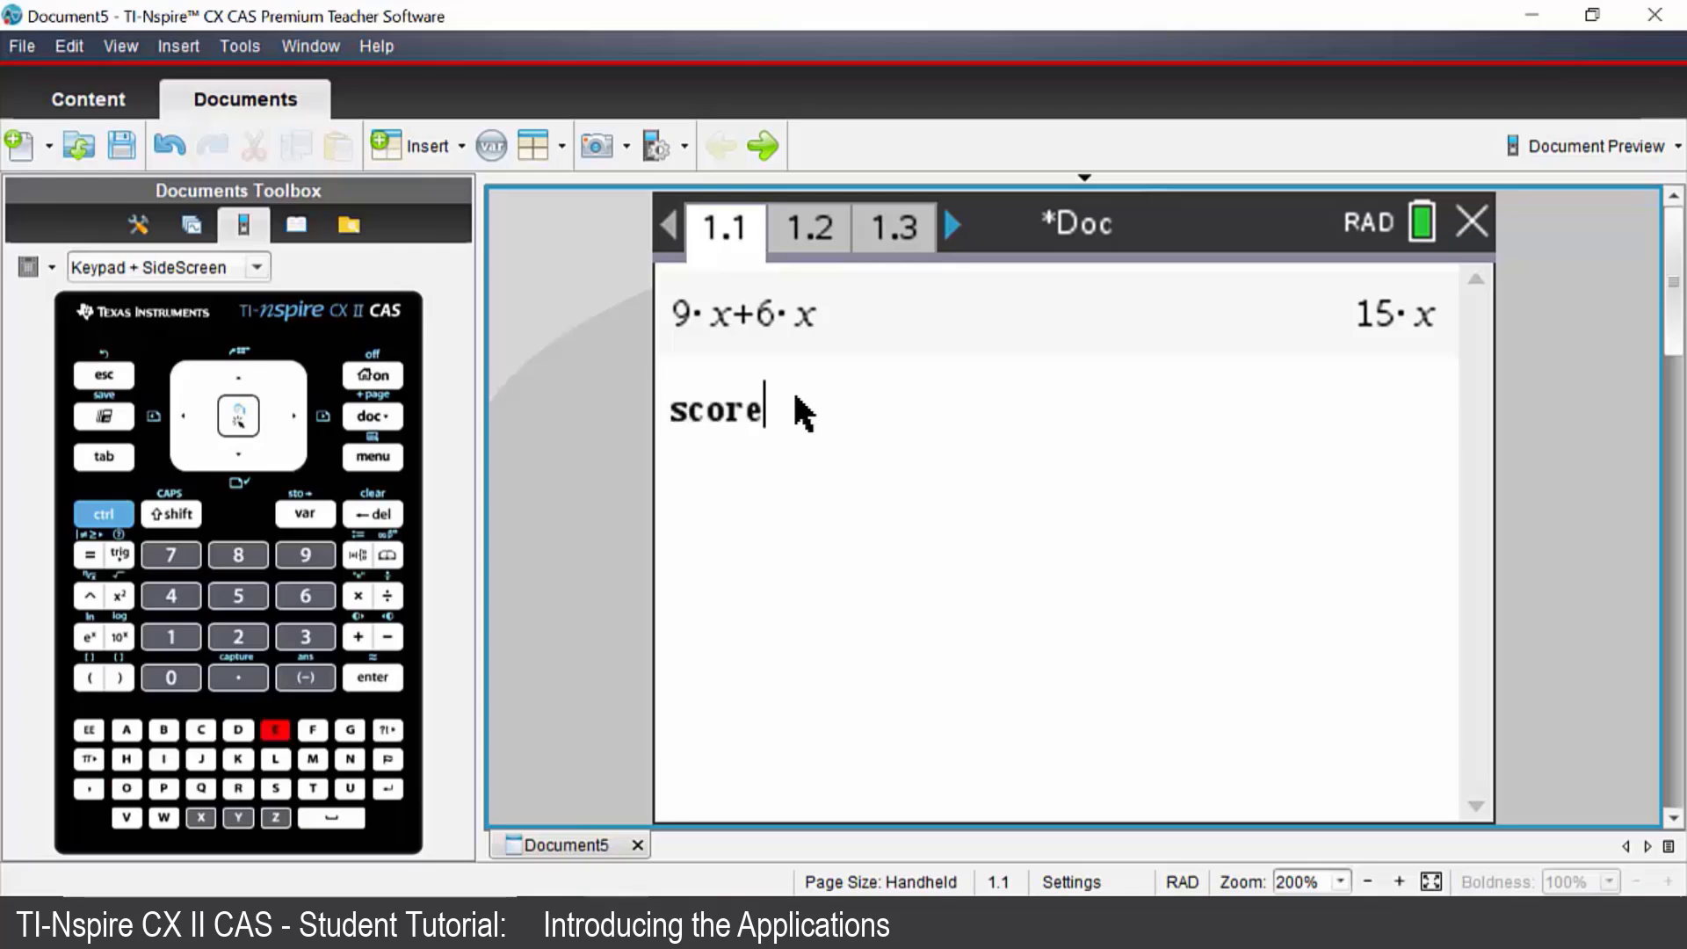
pyautogui.press('BackSpace')
pyautogui.press('BackSpace')
pyautogui.press('BackSpace')
pyautogui.press('BackSpace')
pyautogui.press('BackSpace')
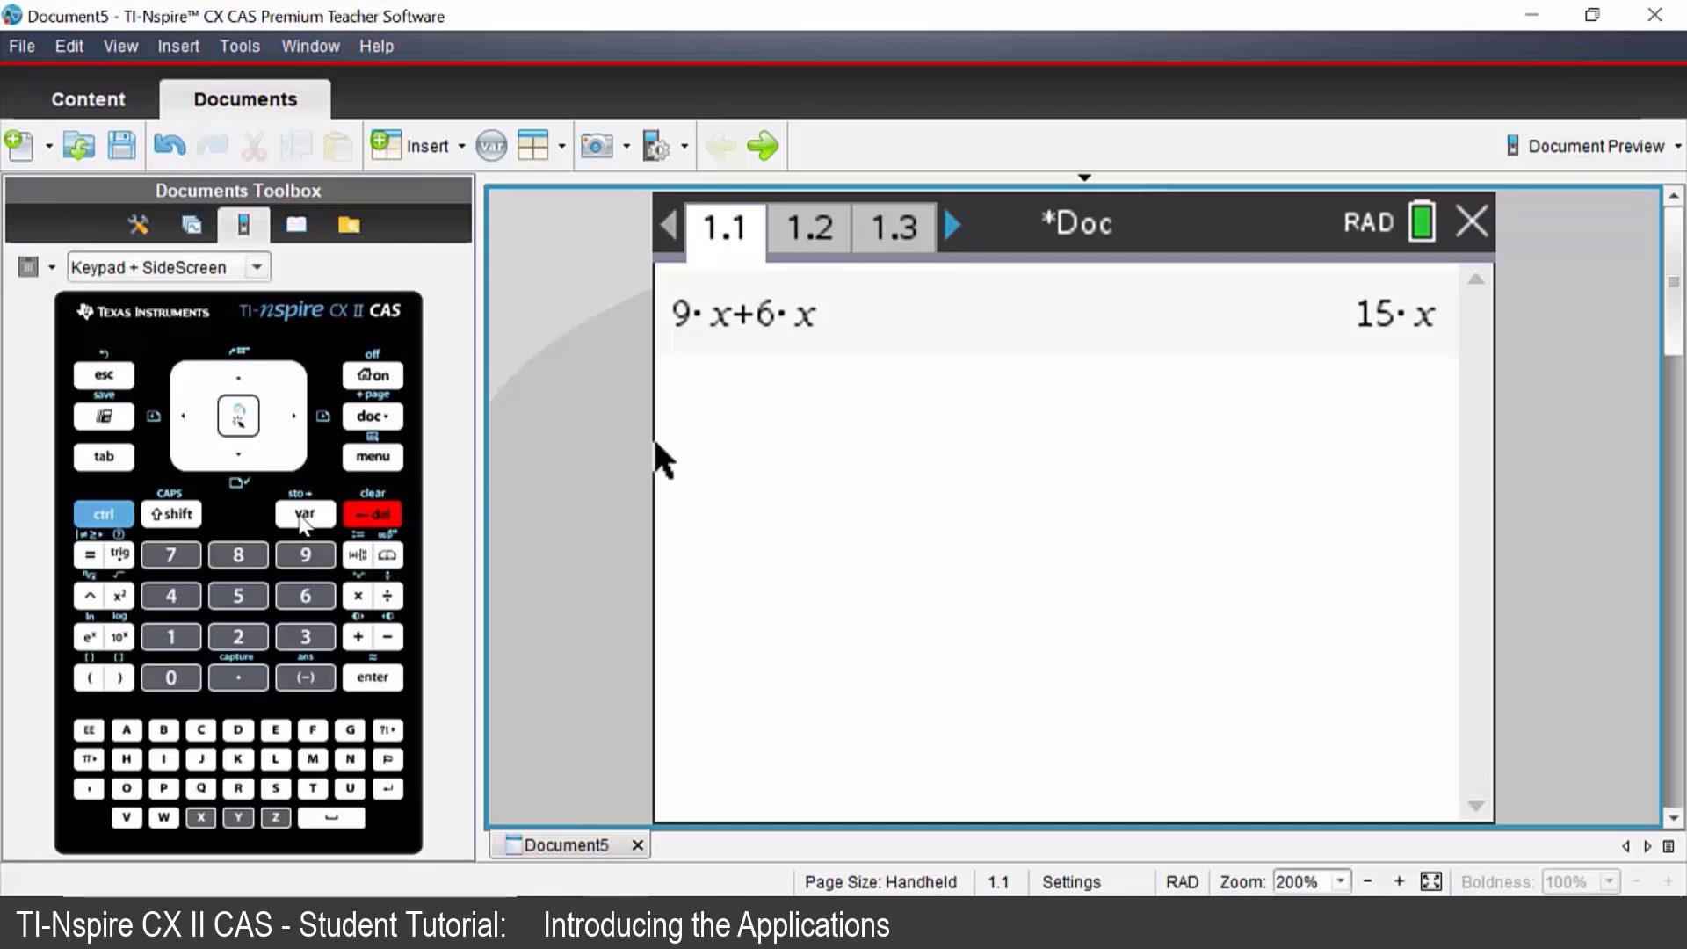
pyautogui.click(301, 518)
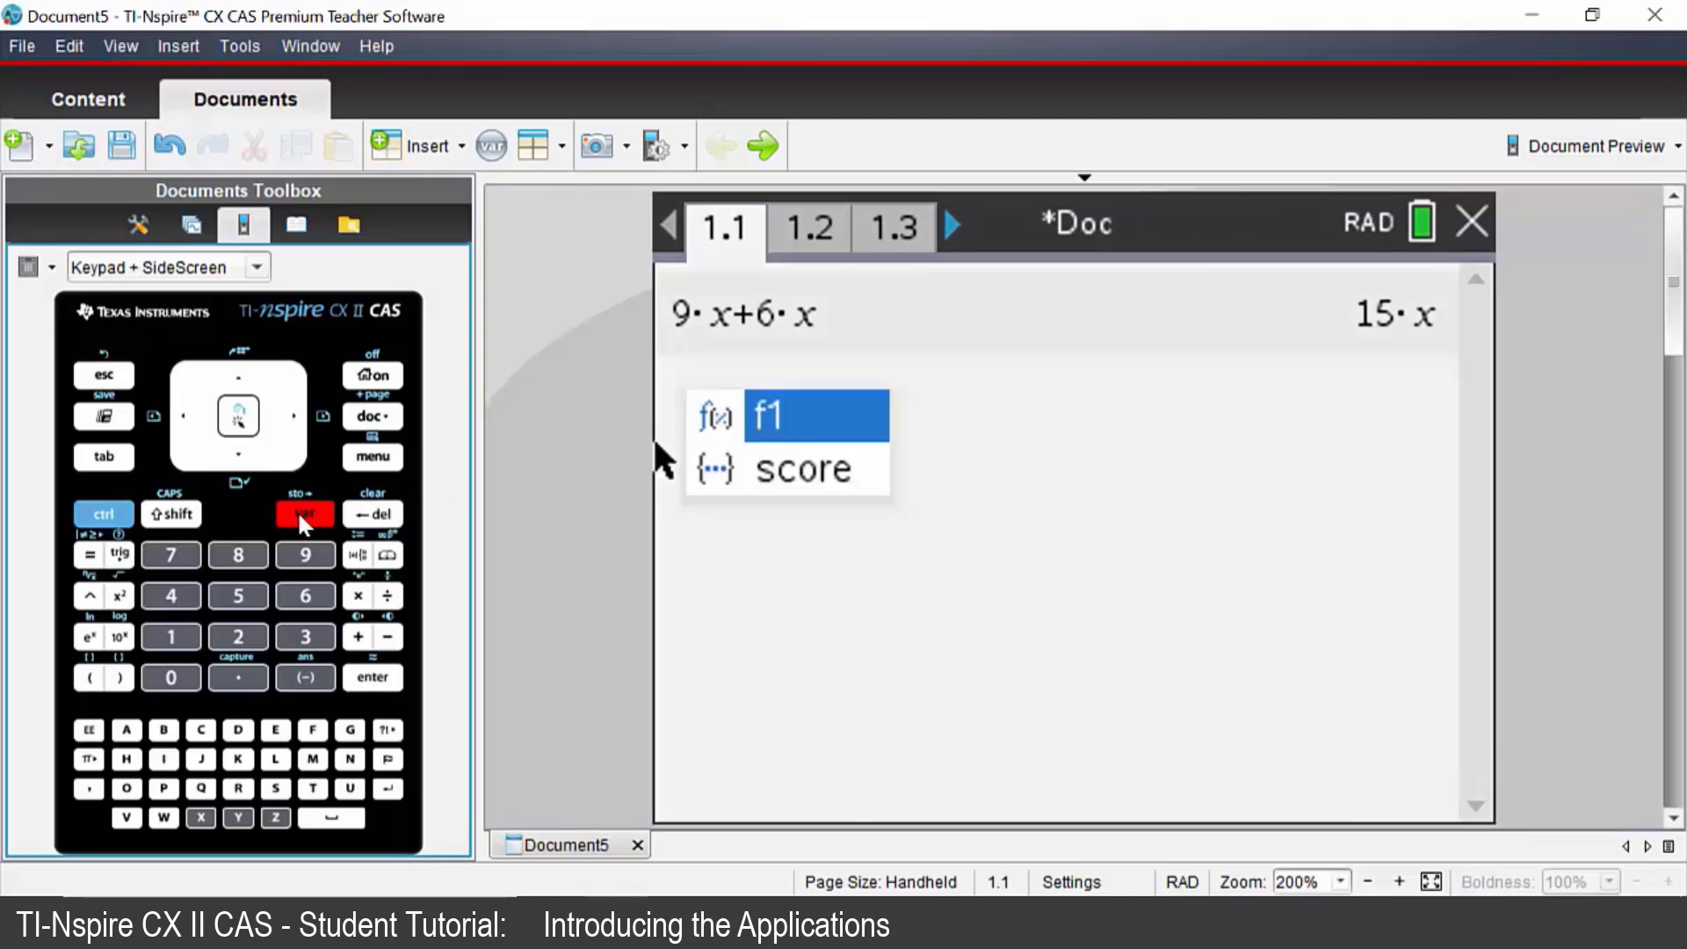
pyautogui.press('Down')
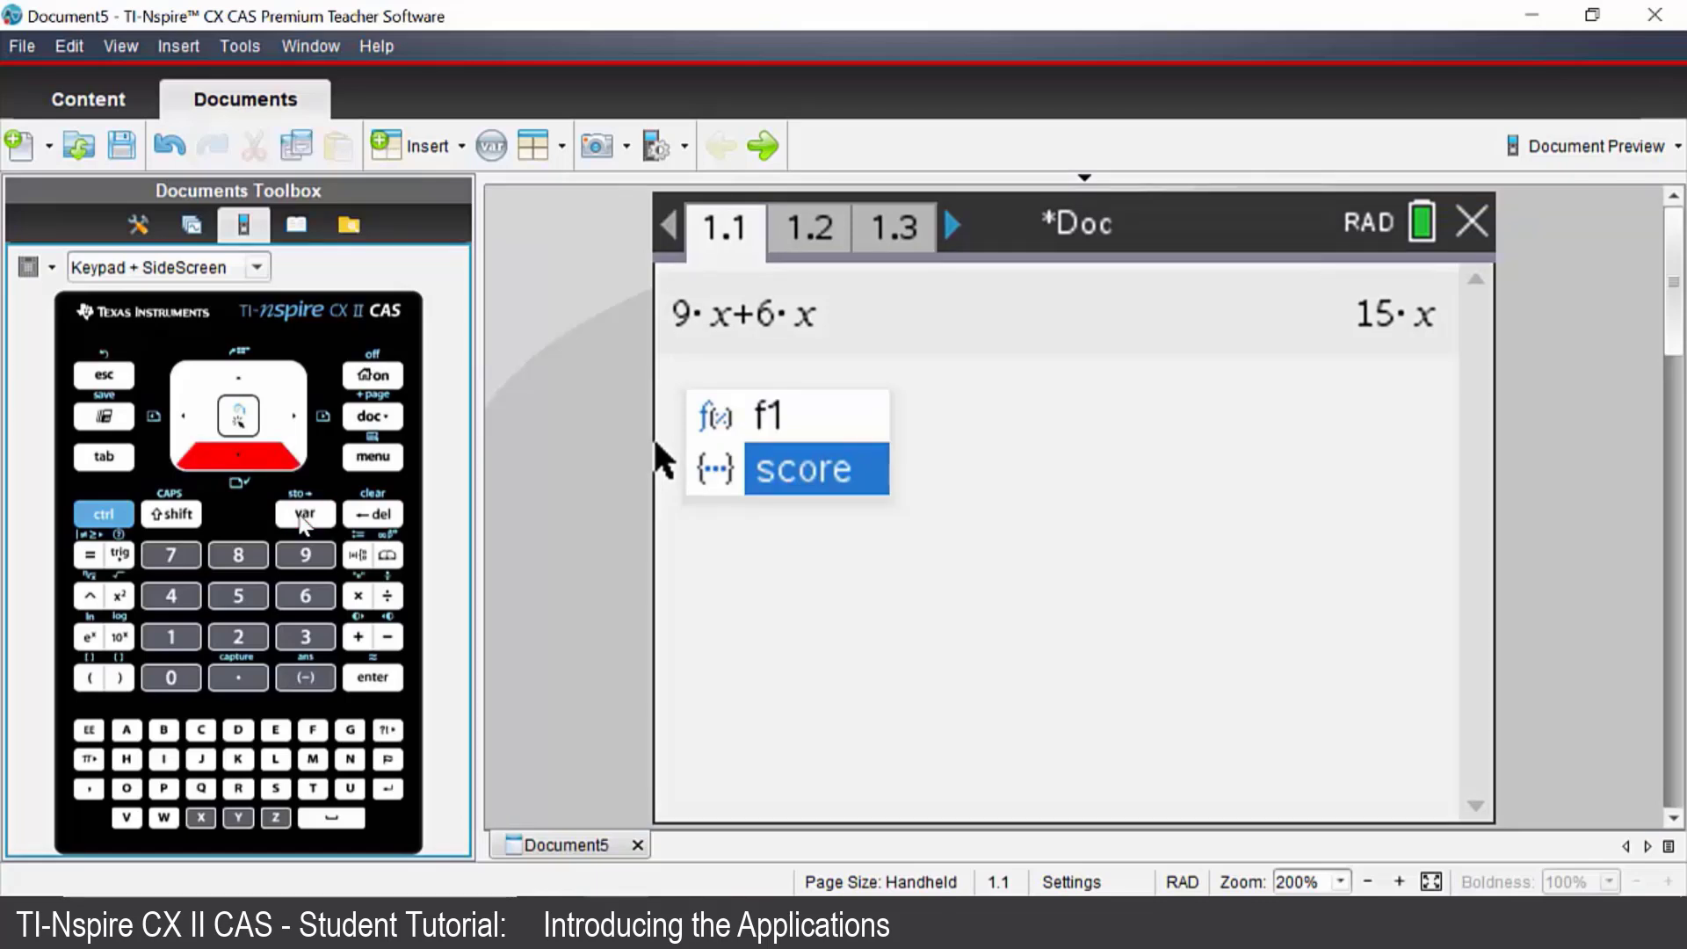
pyautogui.press('Return')
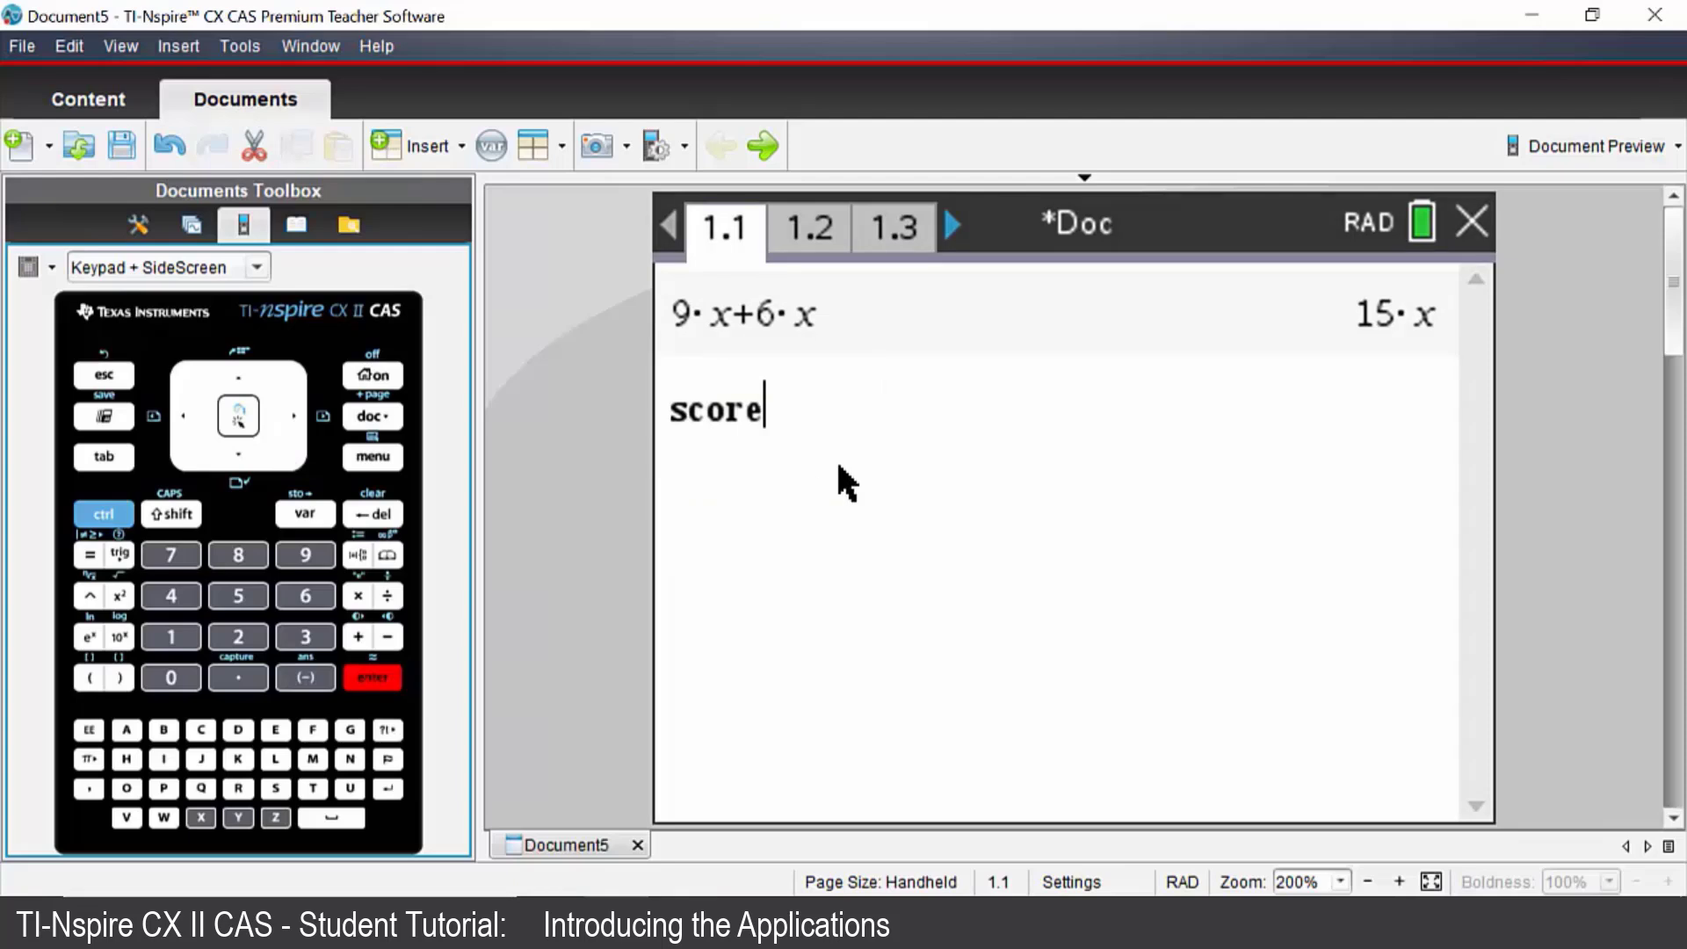
pyautogui.press('Return')
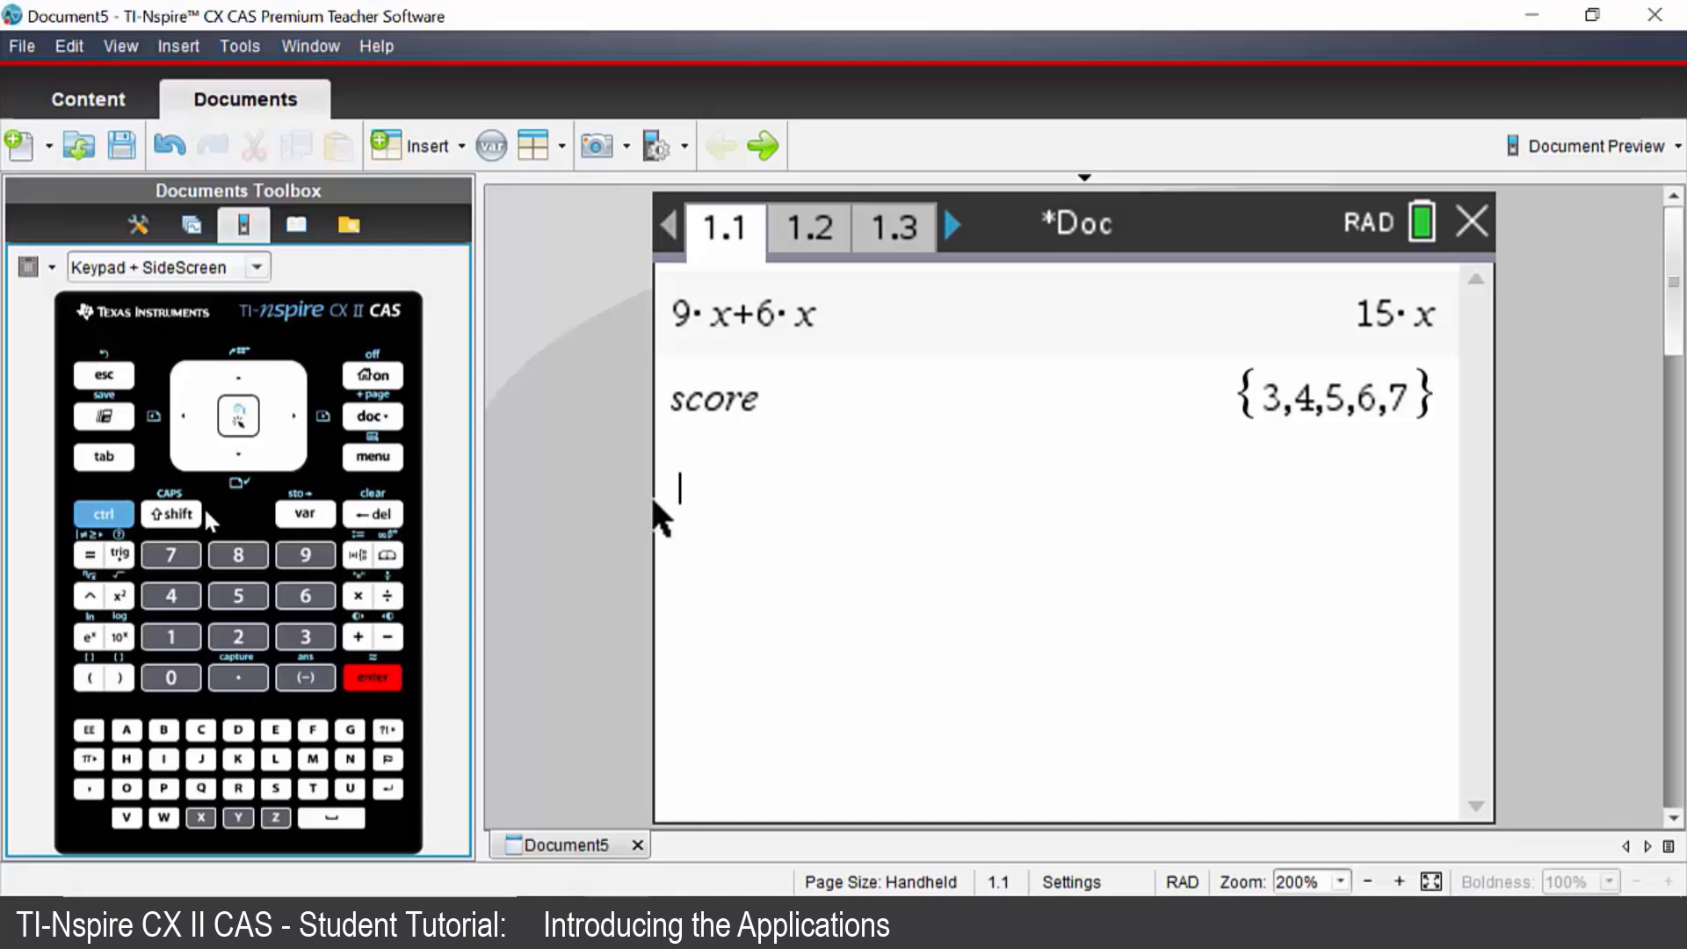
# Add a Data & Statistics page and place score on its horizontal axis, dotting 3–7.
pyautogui.click(376, 378)
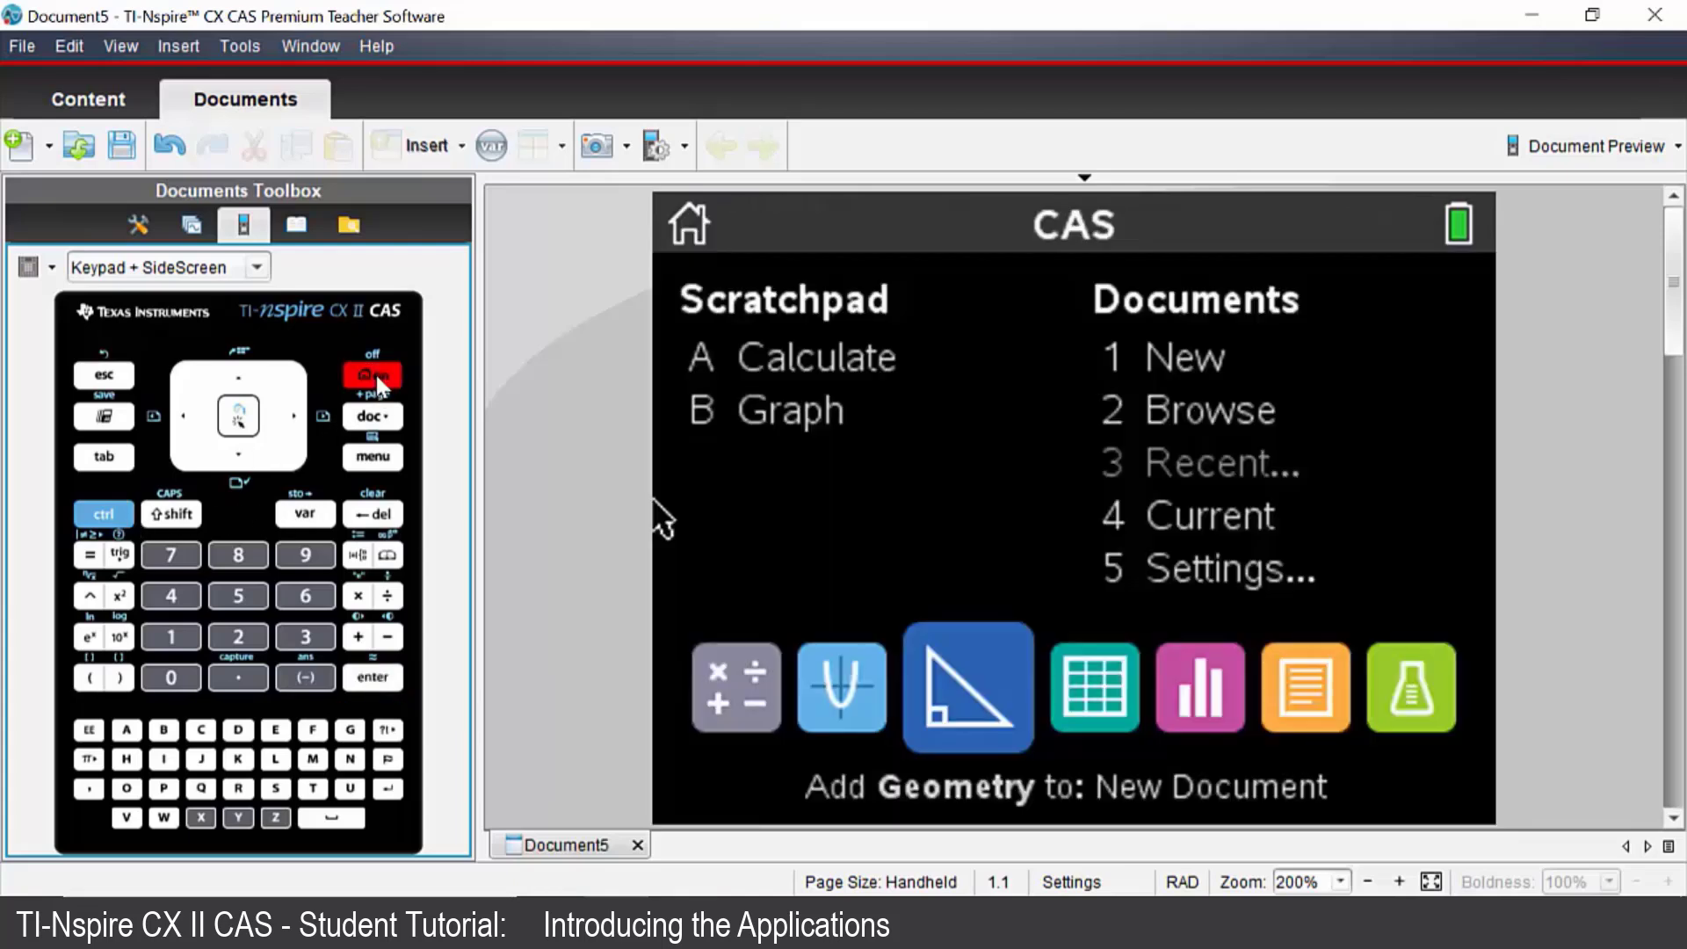
pyautogui.press('Right')
pyautogui.press('Right')
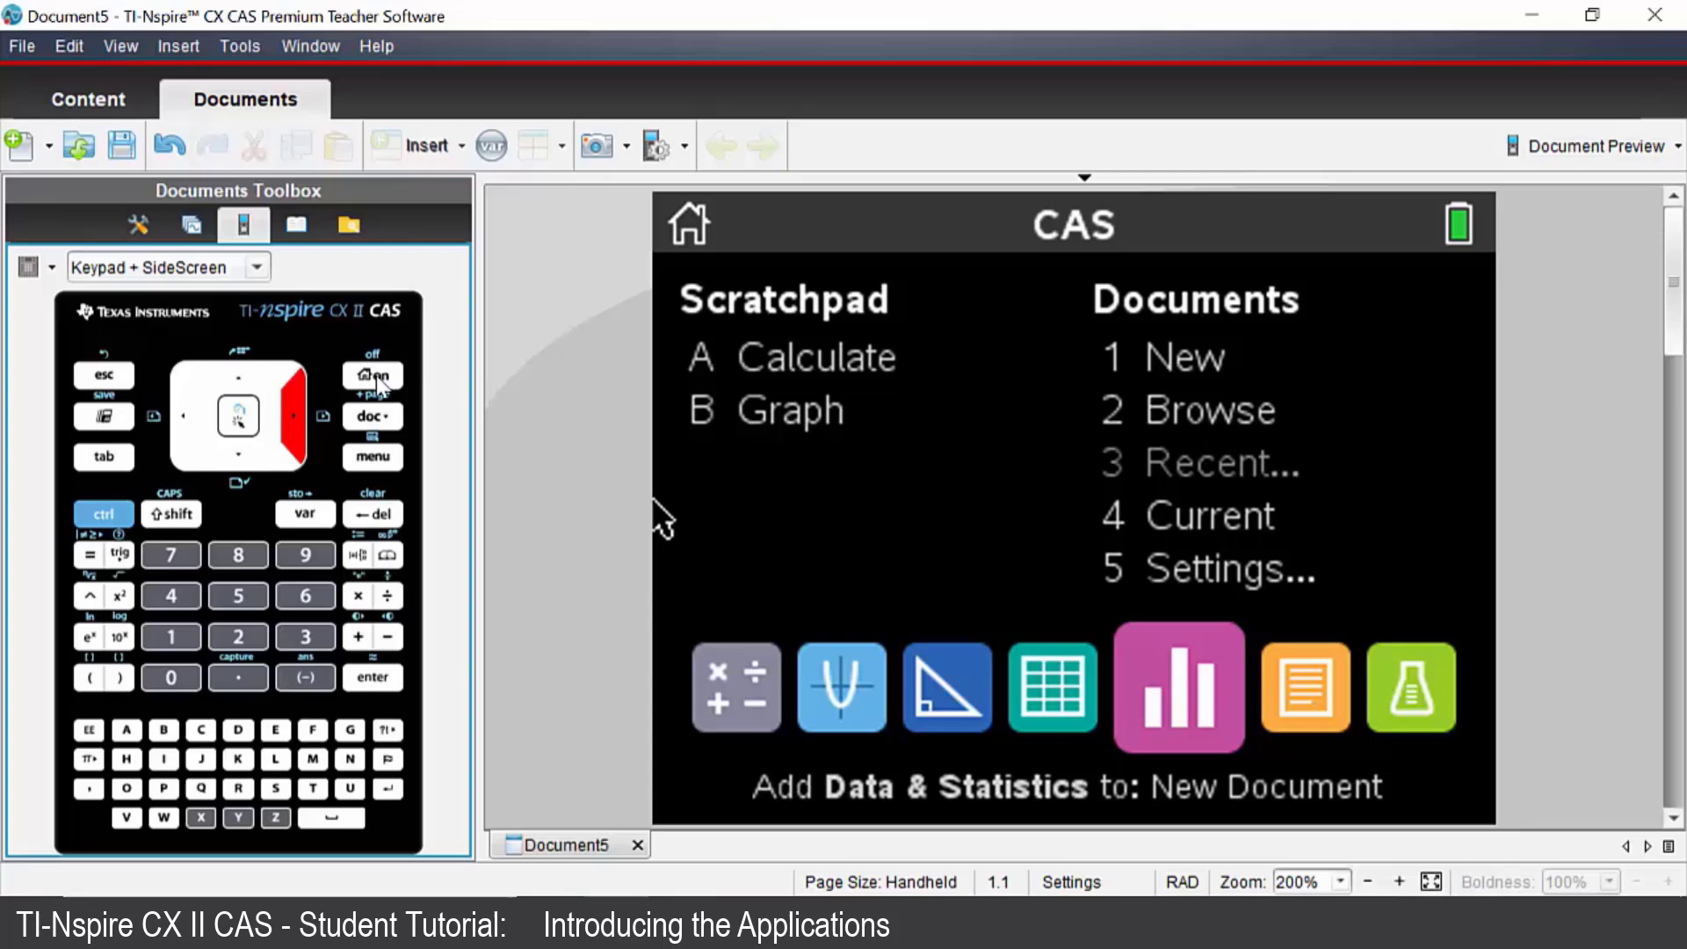
pyautogui.click(378, 376)
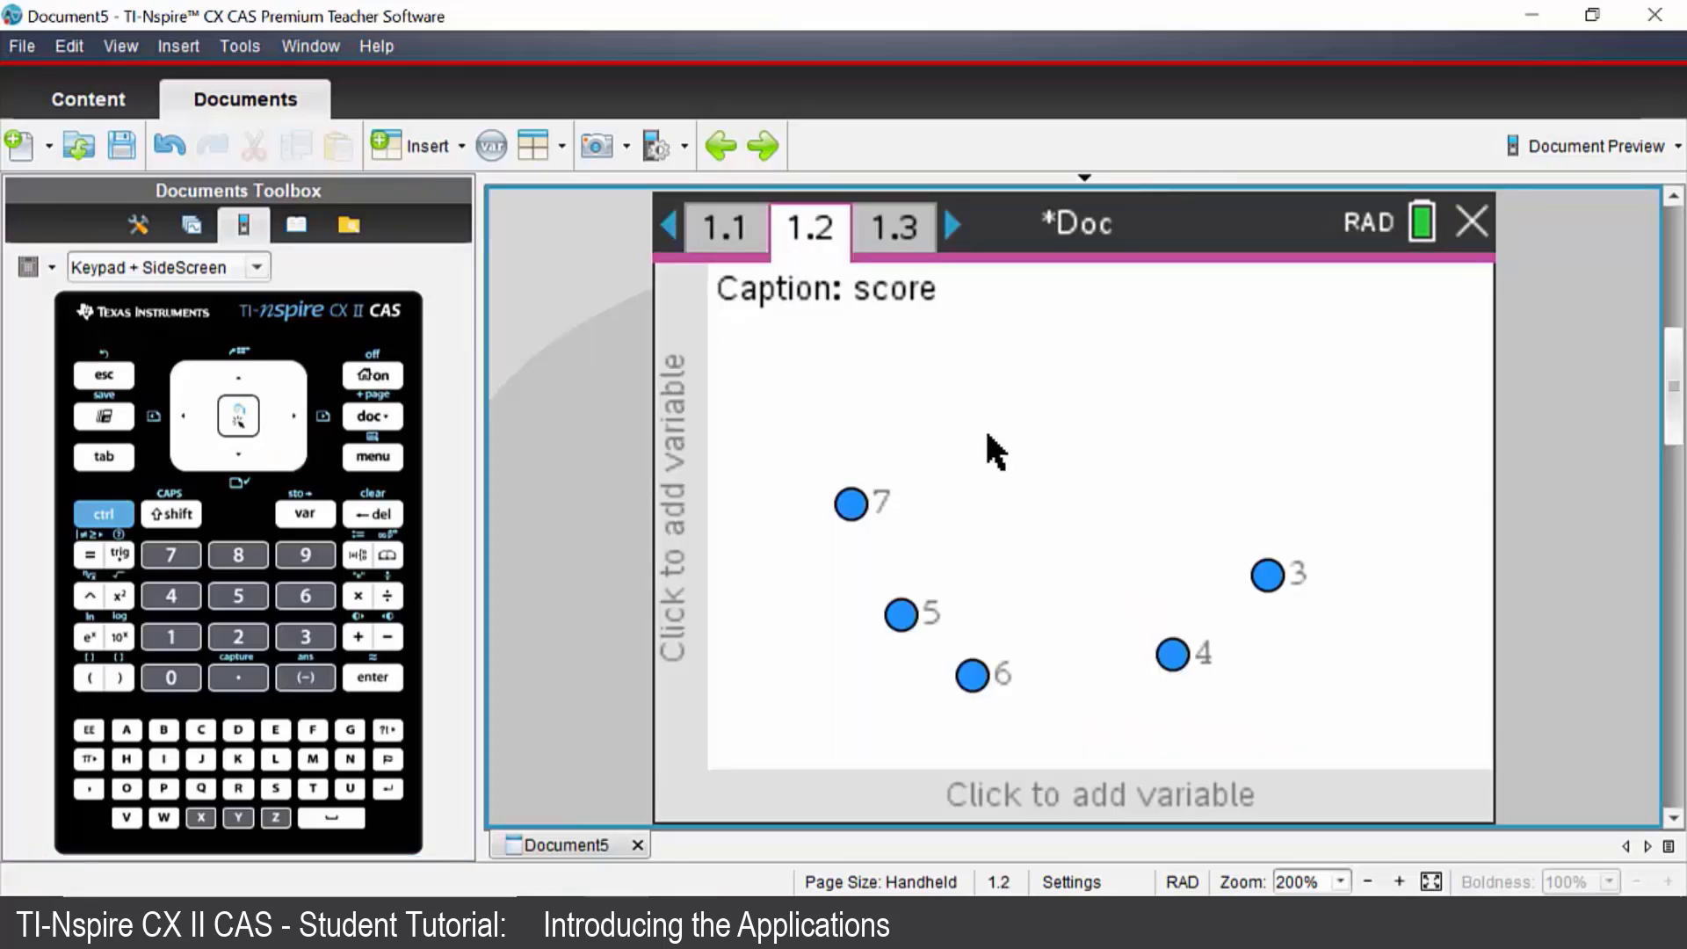
pyautogui.click(1061, 793)
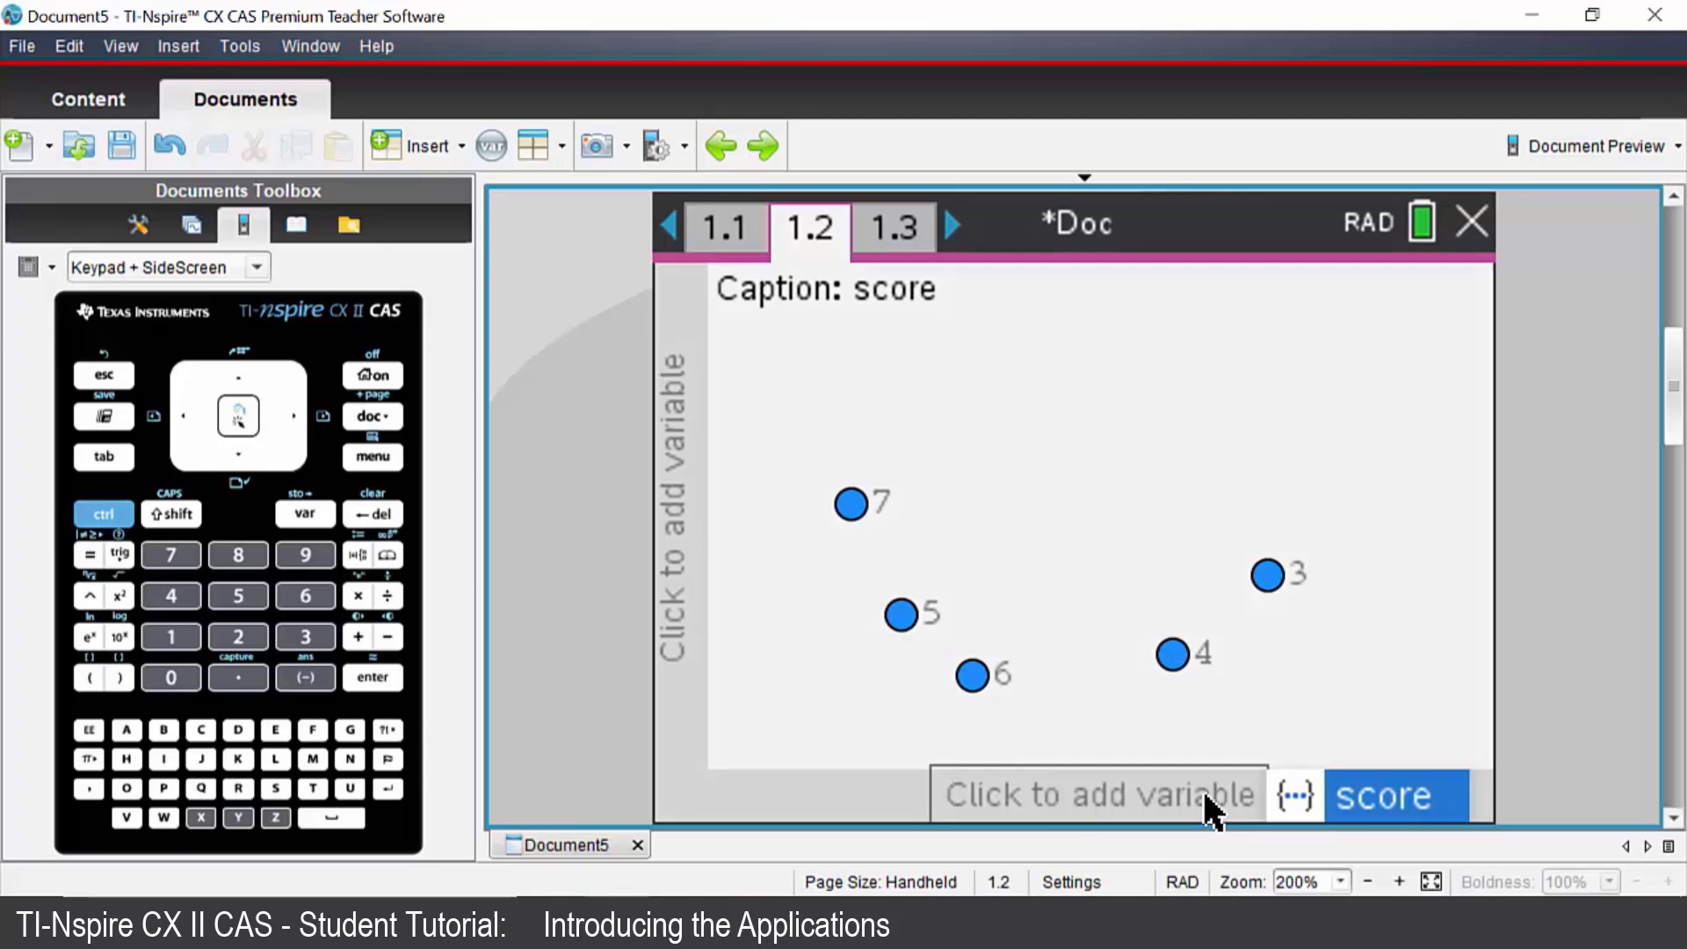
pyautogui.click(1370, 797)
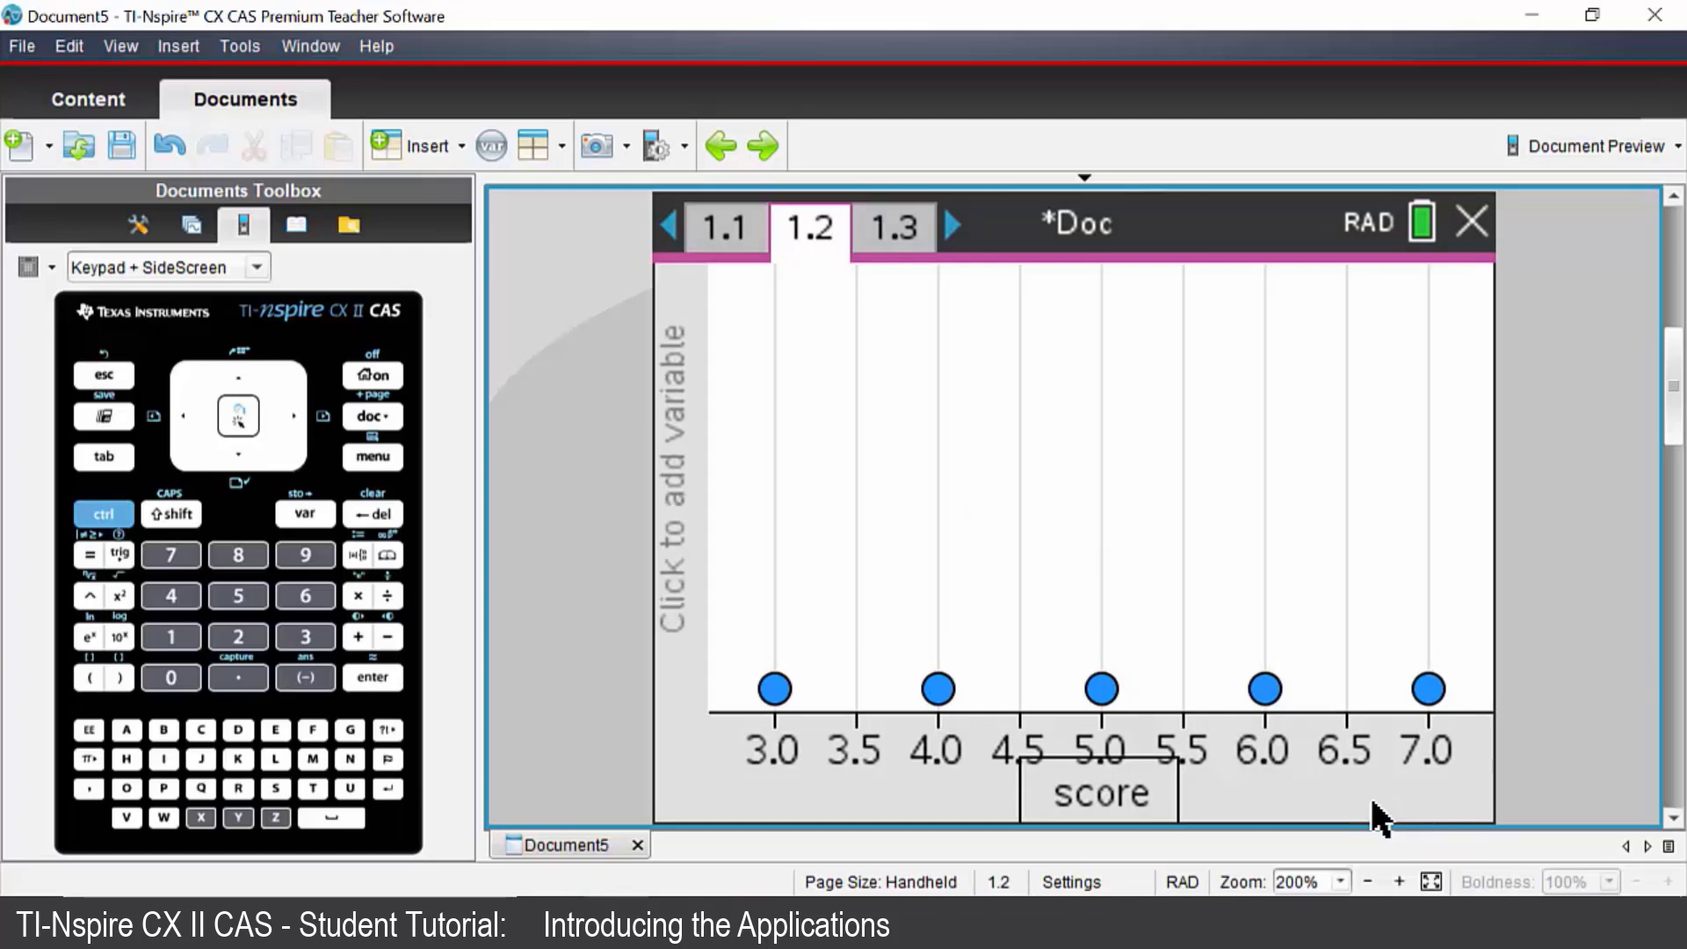
# Change the score plot type to Box Plot, then go back to the home screen.
pyautogui.click(374, 456)
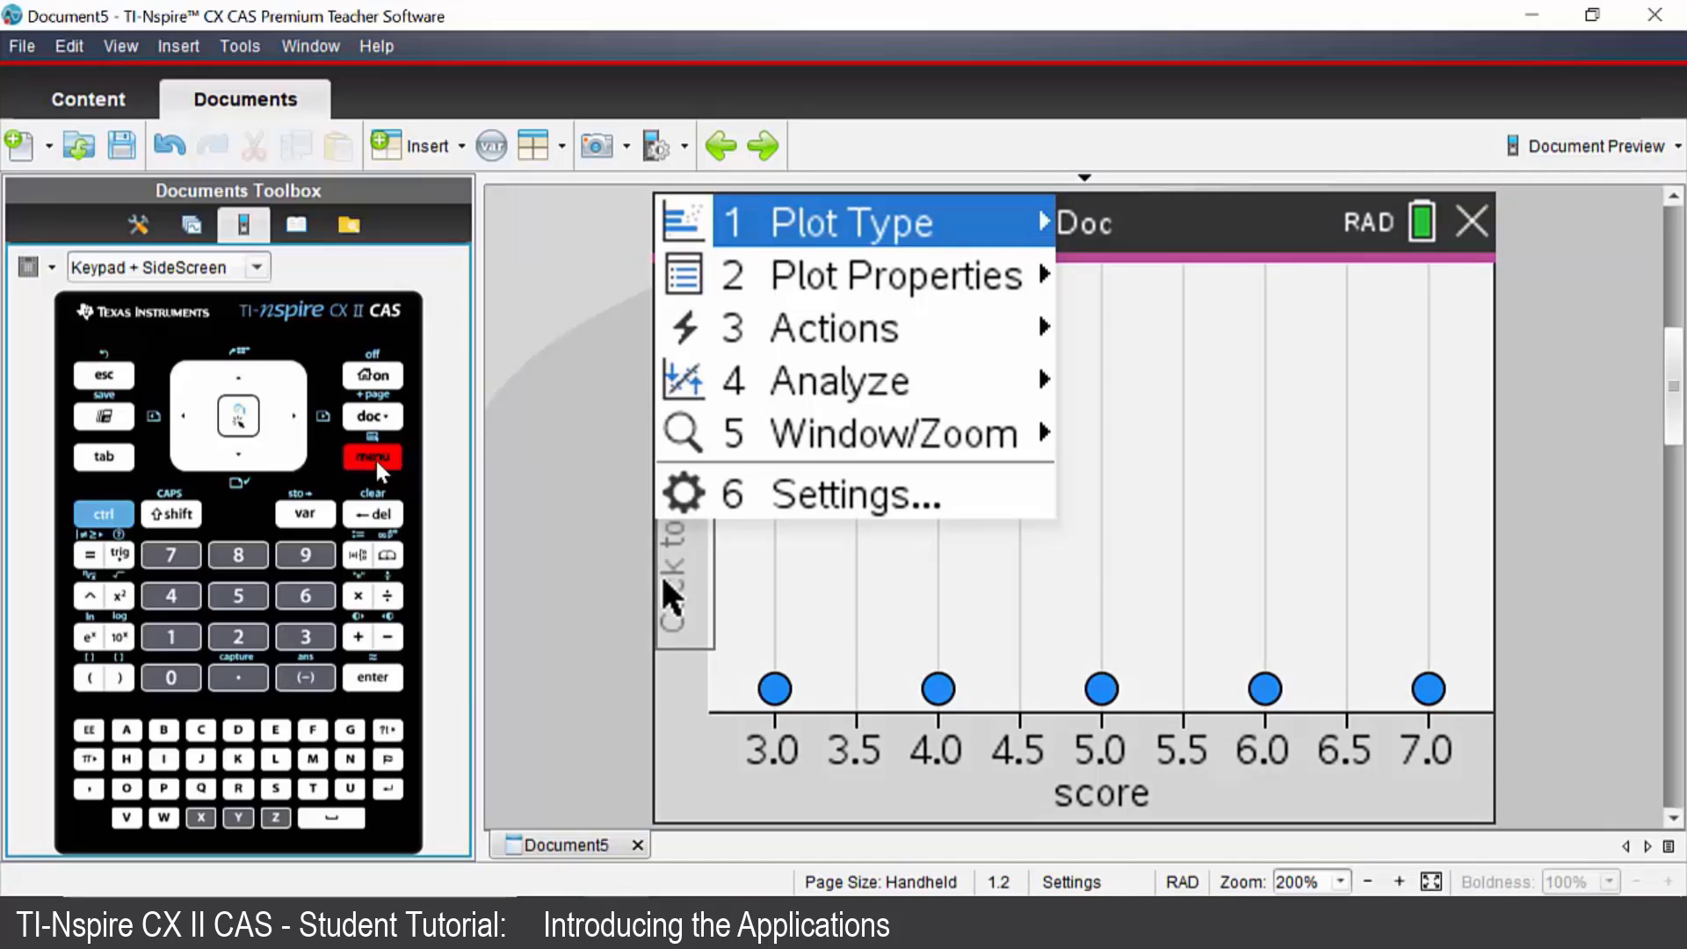
pyautogui.press('Right')
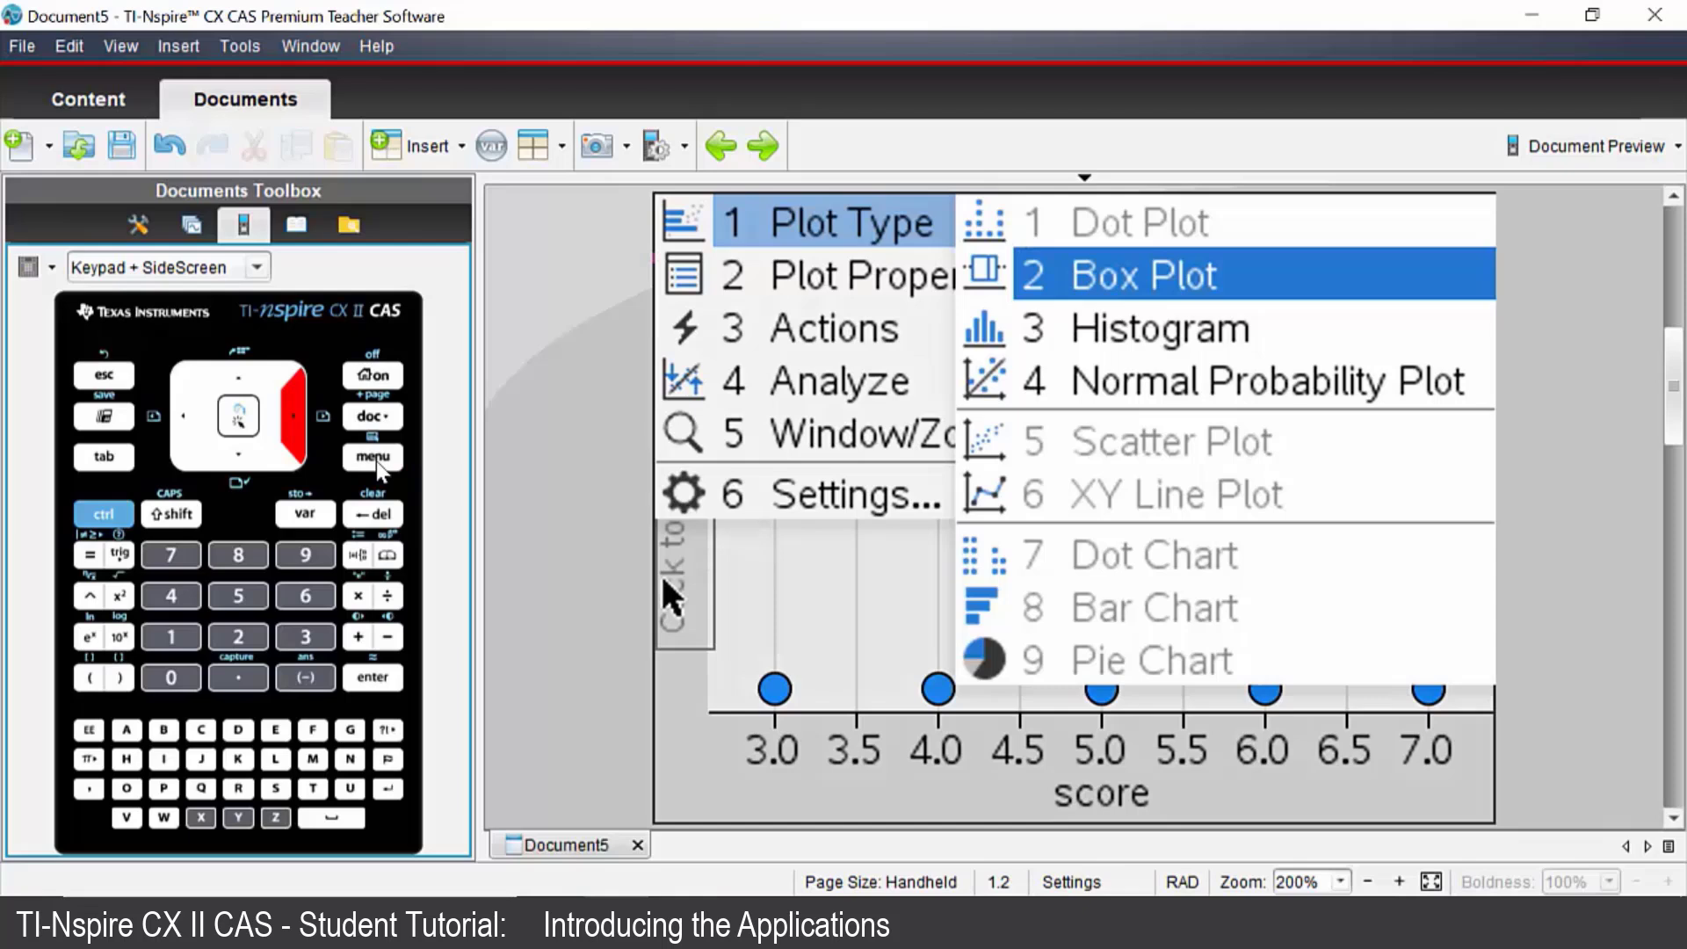
pyautogui.press('Return')
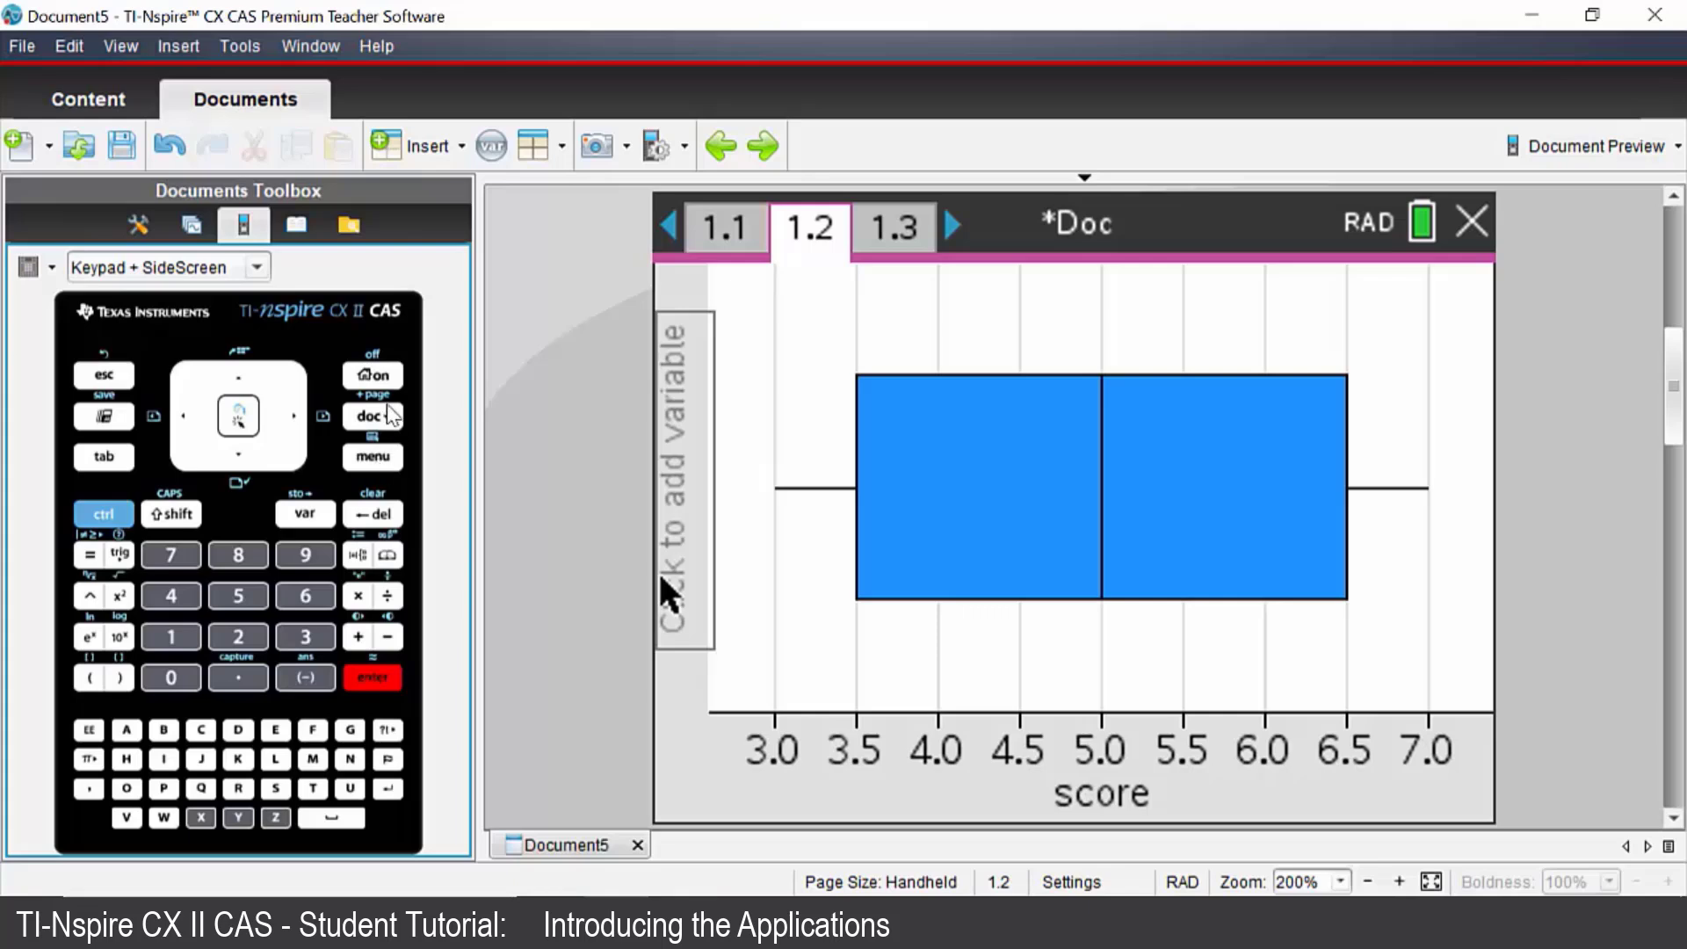
pyautogui.click(373, 376)
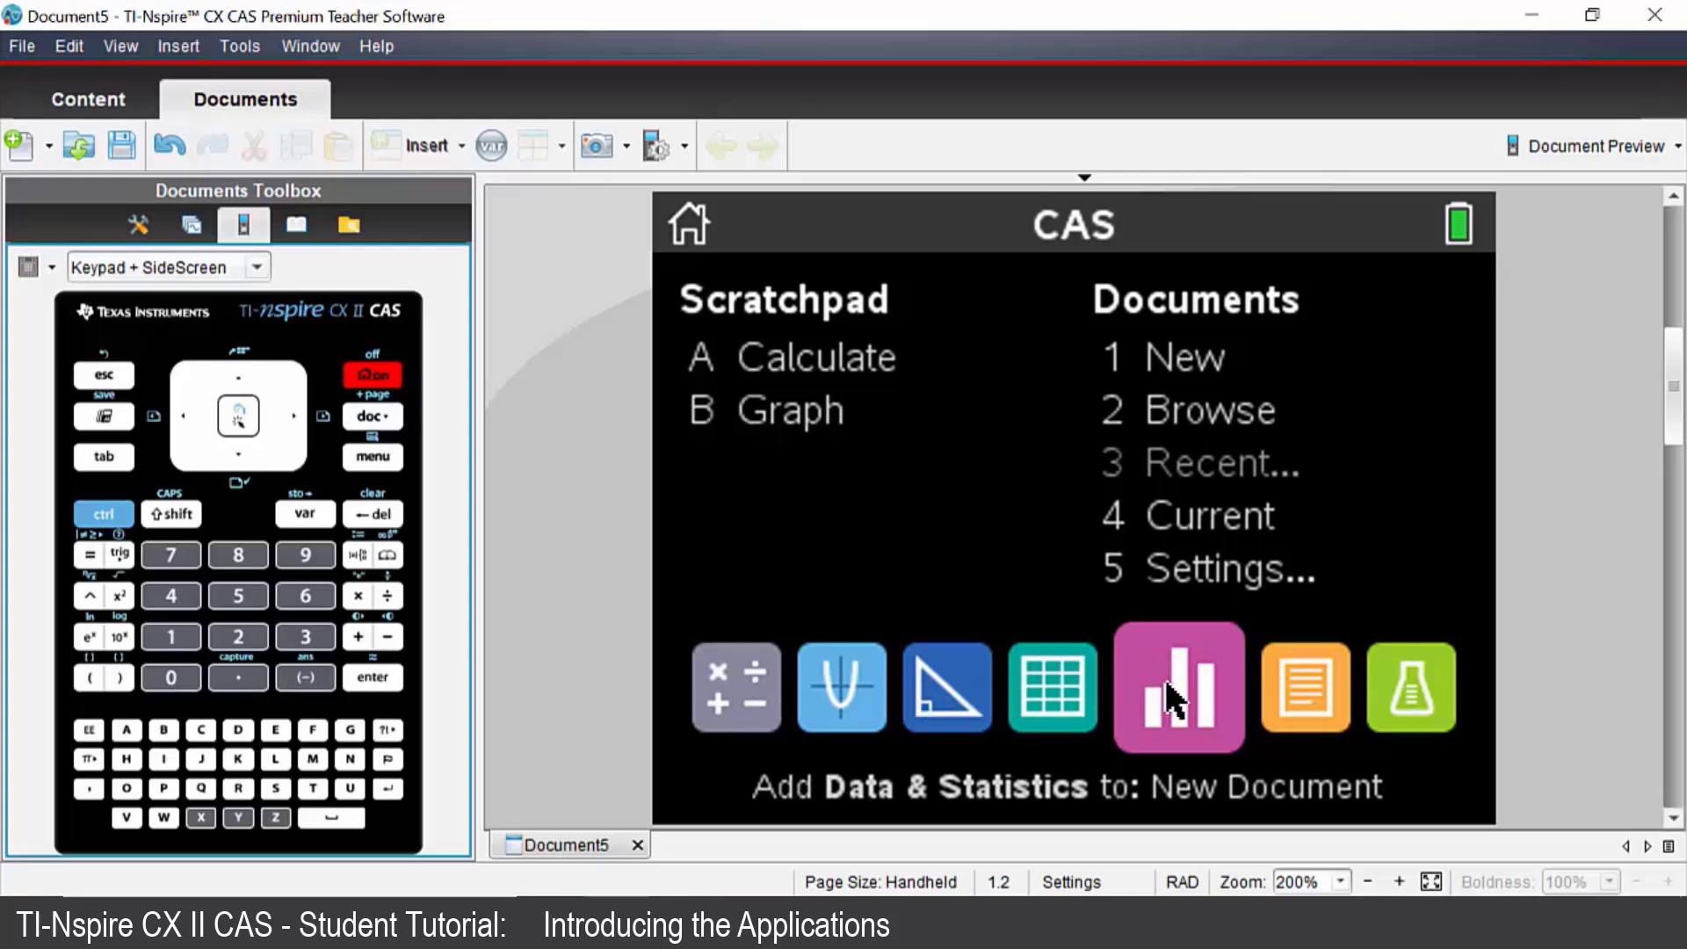
pyautogui.press('Right')
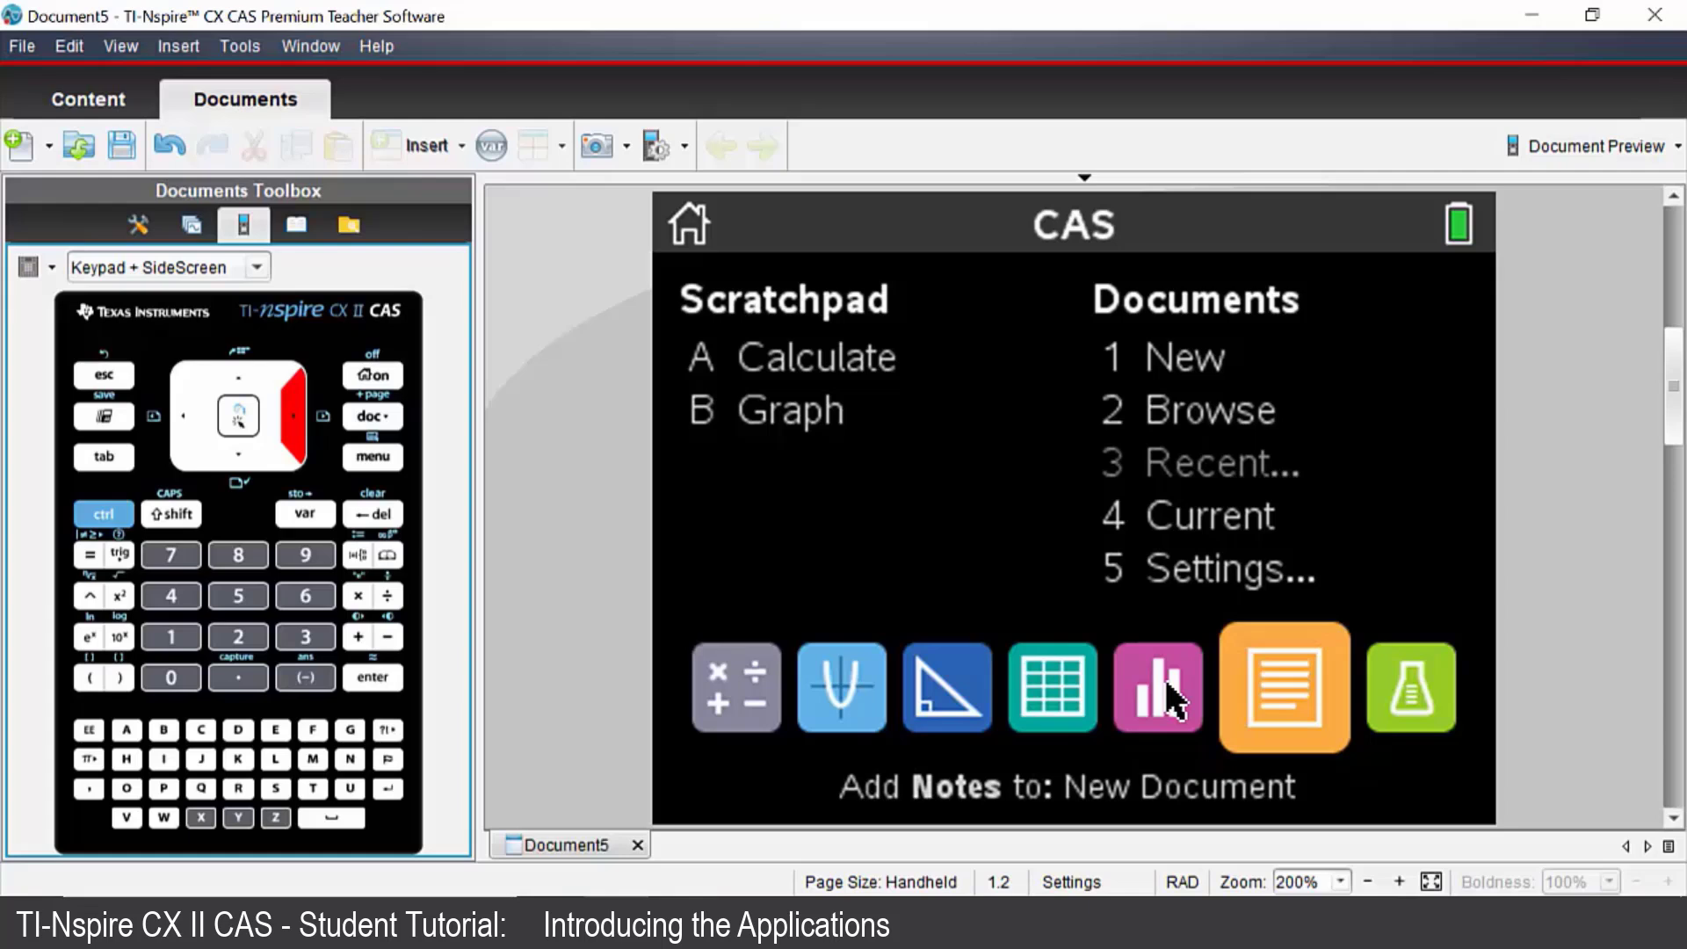
pyautogui.press('Right')
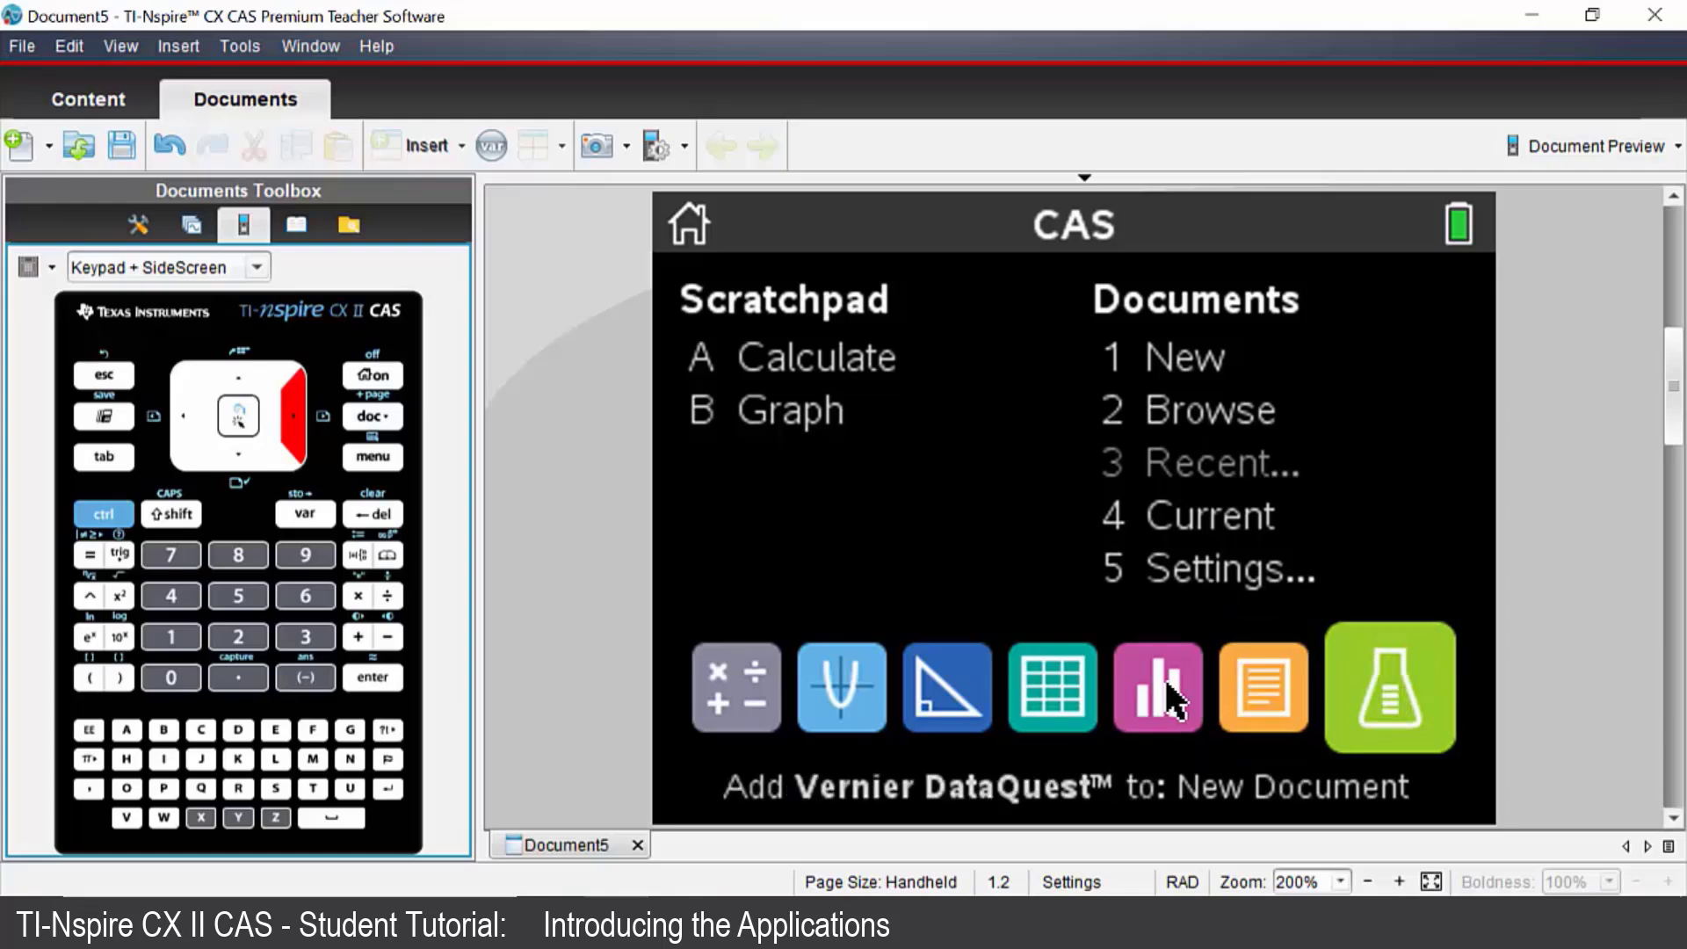